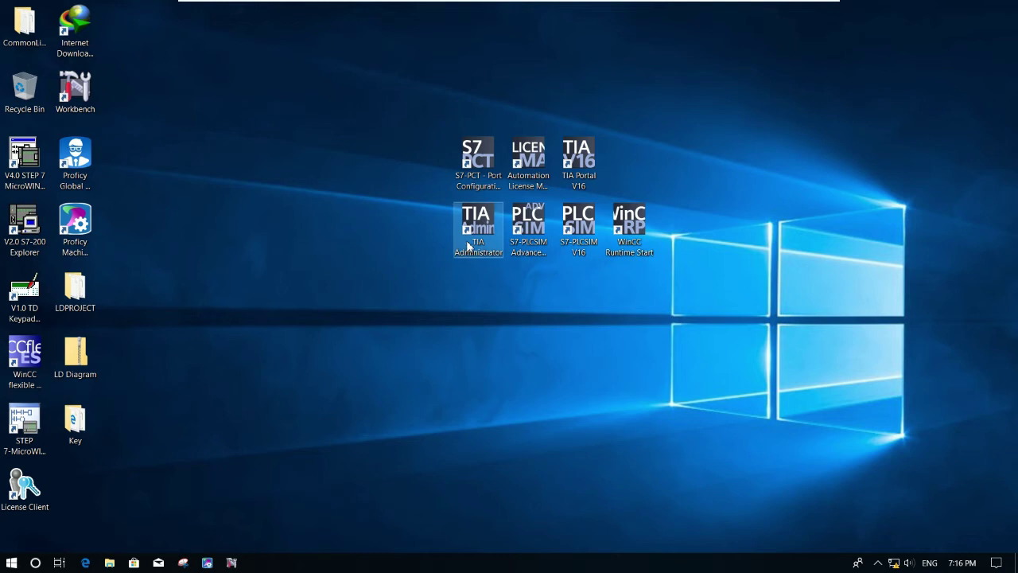
click(531, 253)
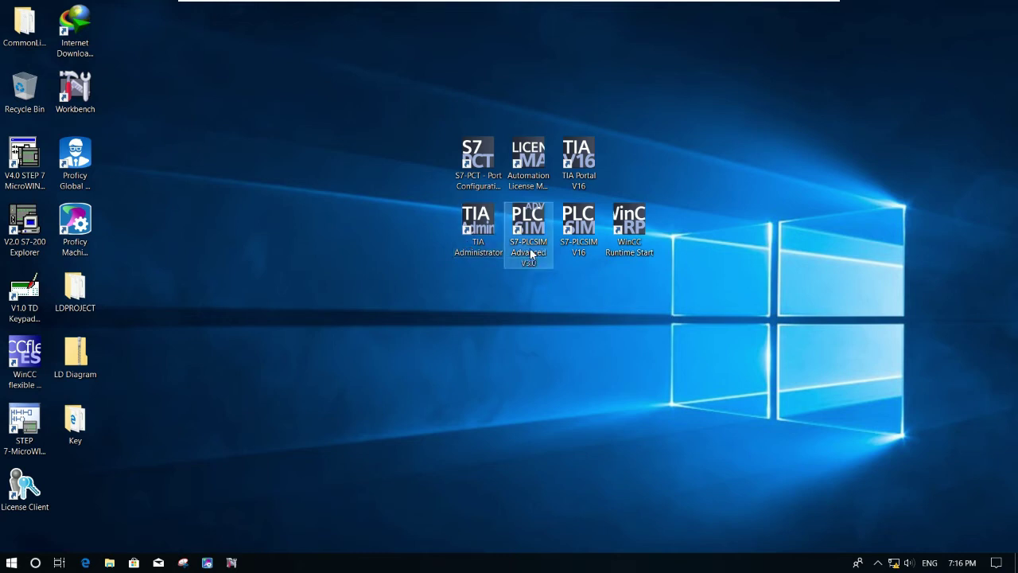
click(579, 256)
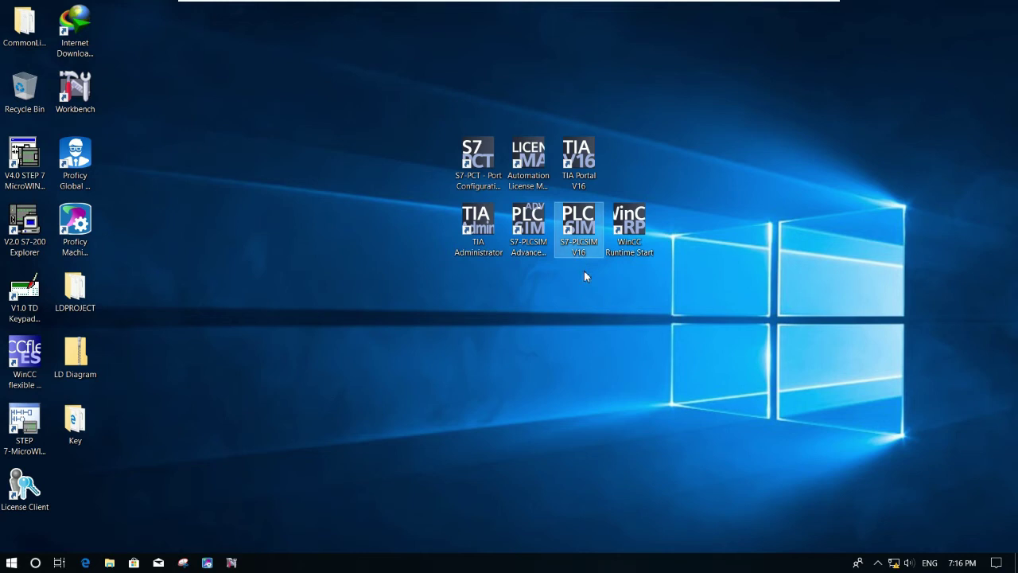
click(625, 256)
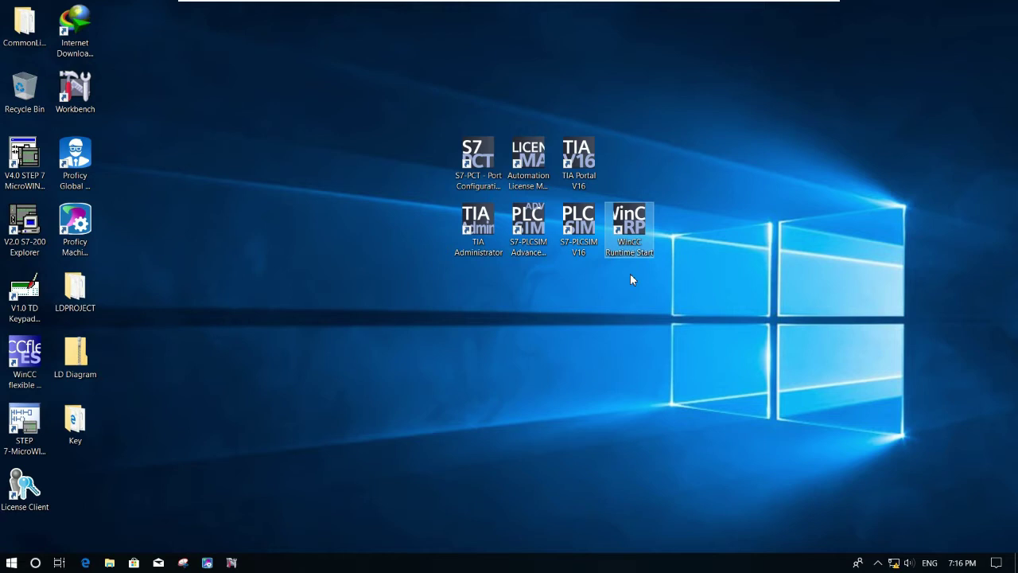
click(478, 177)
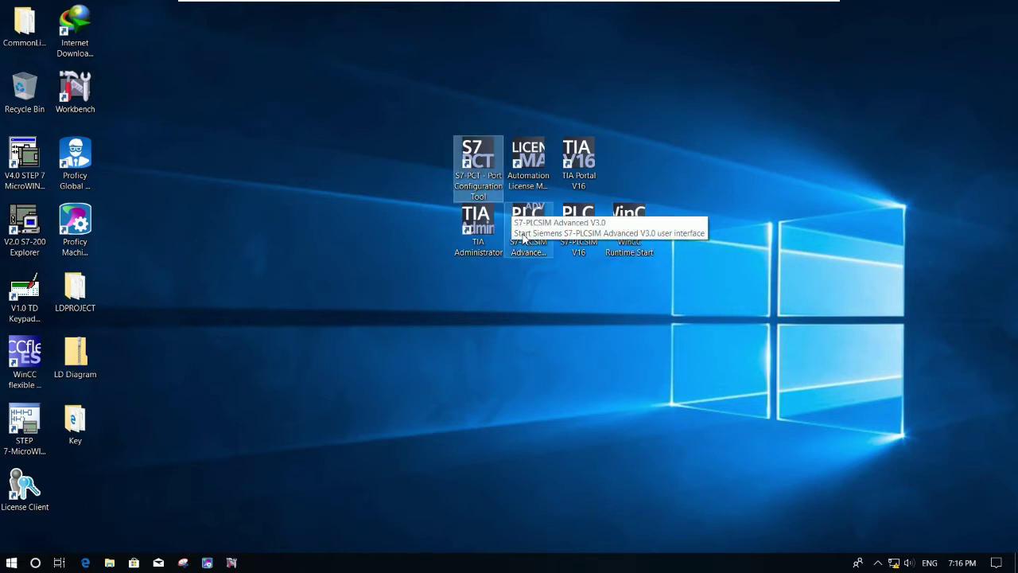
click(544, 187)
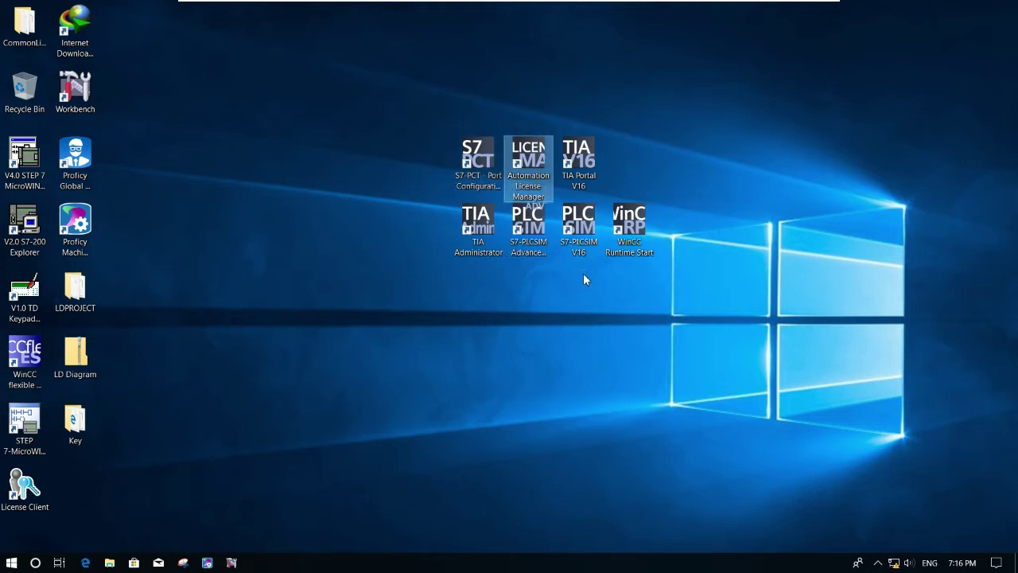
click(585, 181)
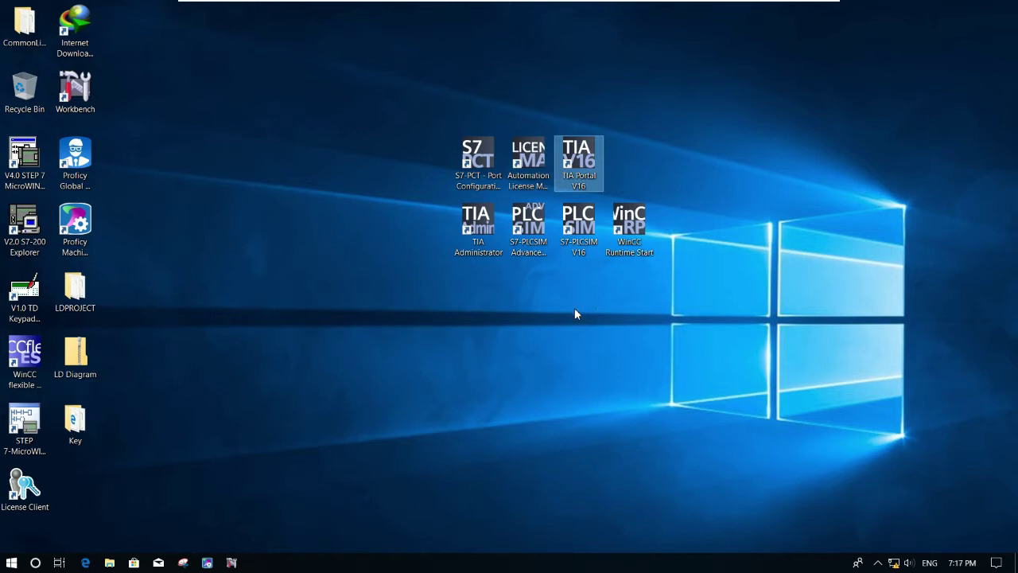
Step: Open TIA Portal V16 and start a new project named SIMULATION SCREEN
double_click(578, 163)
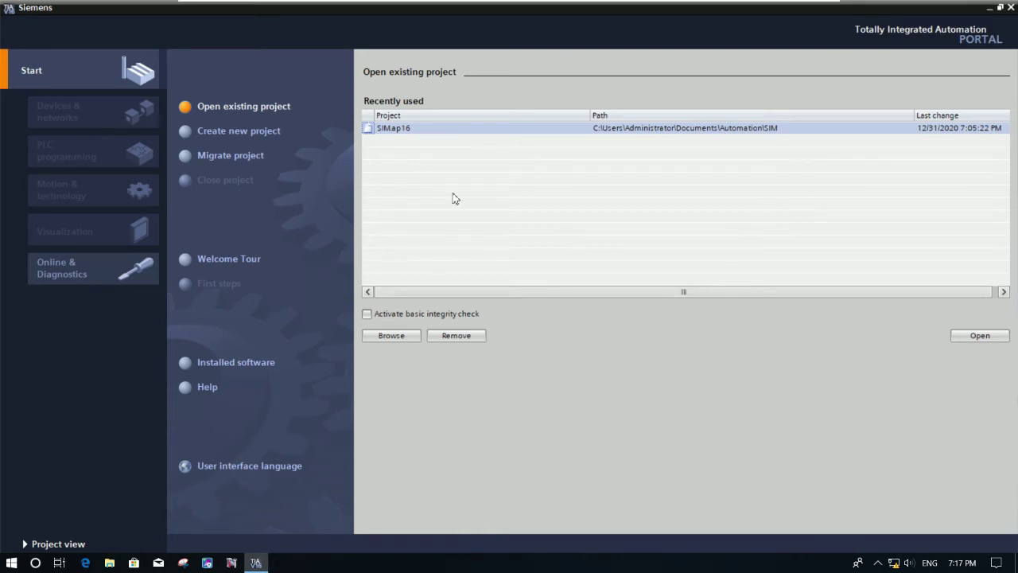
click(233, 134)
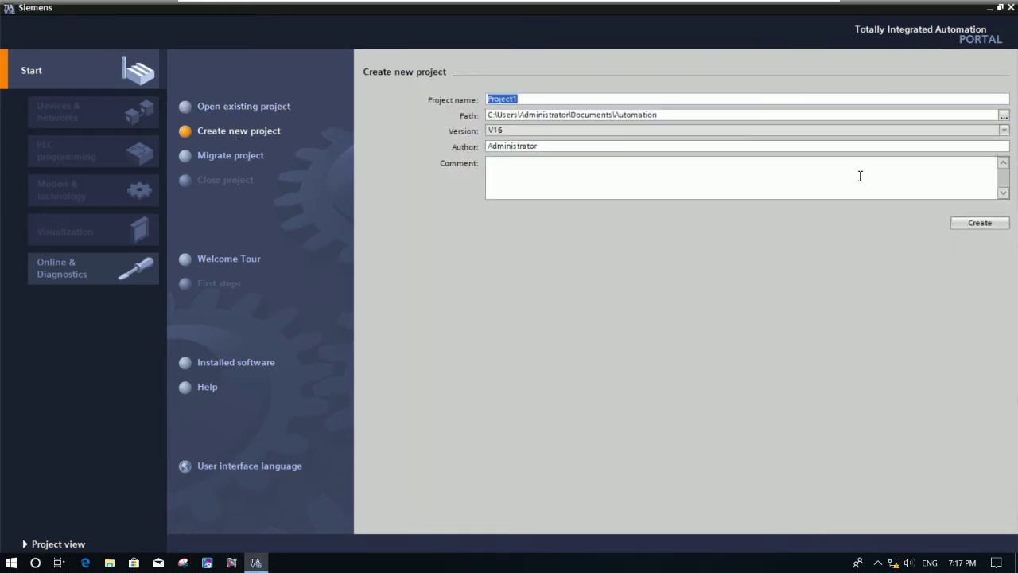
text(SU)
text(MULA)
text(TION SCREEN)
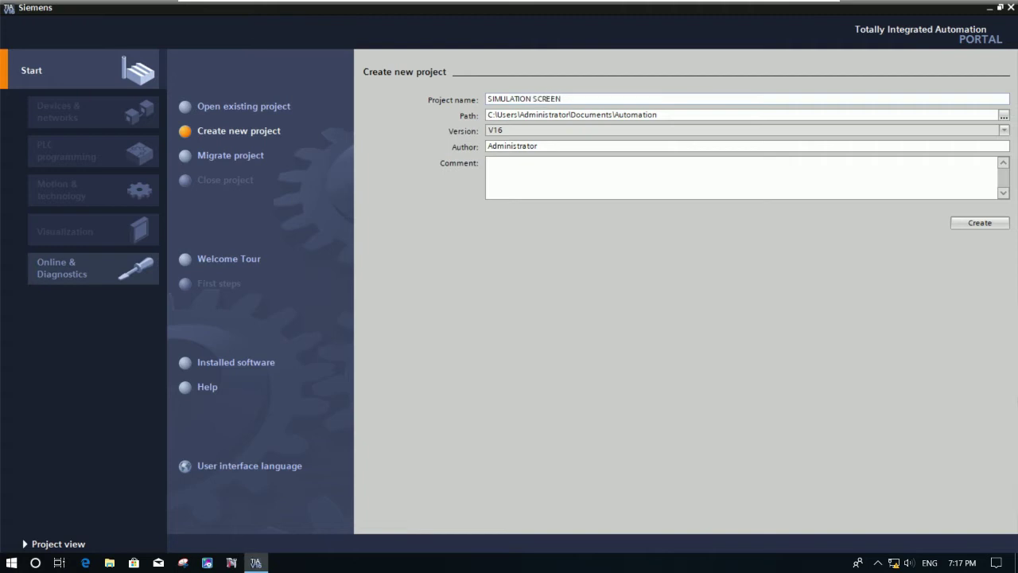
Step: Make a new folder named SIMULATION TIA on the Desktop and set it as the project path
click(1004, 115)
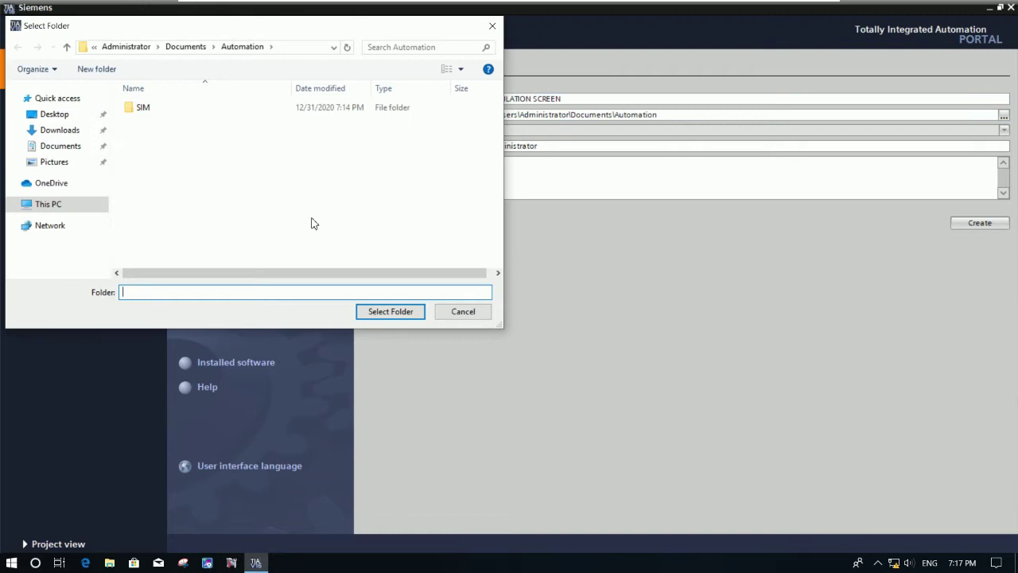
click(55, 116)
right_click(173, 168)
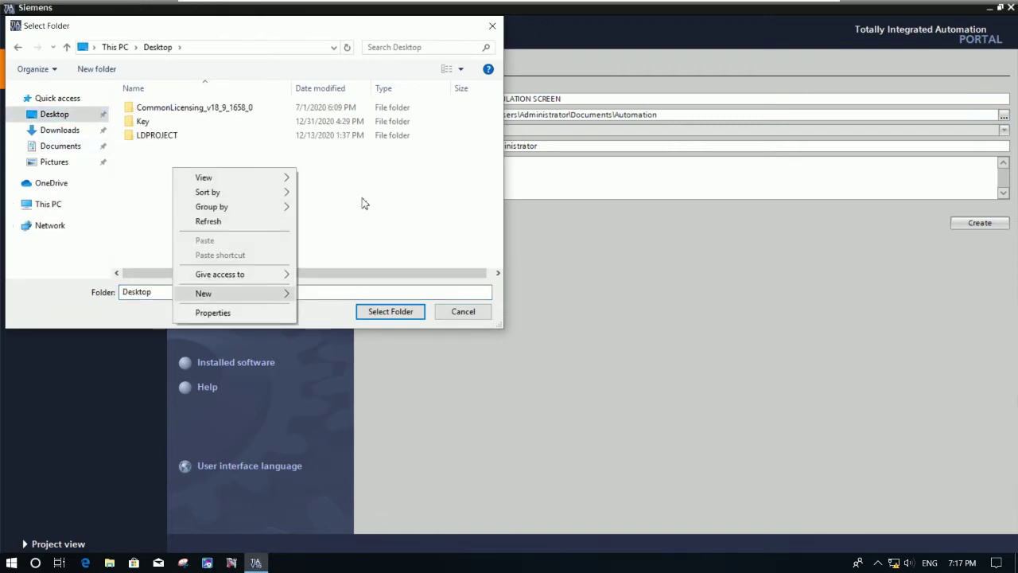
mouse_move(264, 295)
click(327, 237)
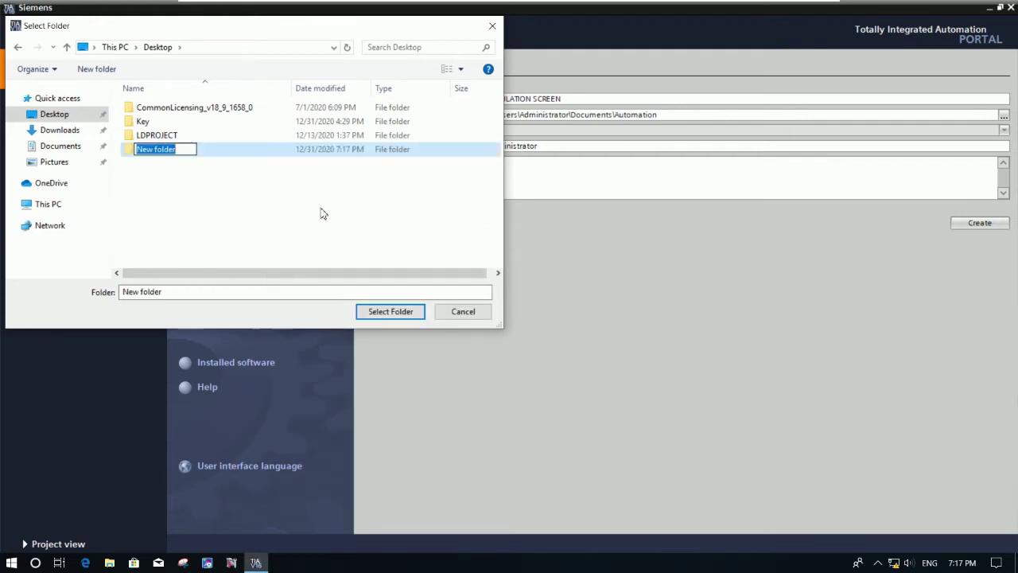
text(SIMULATIO)
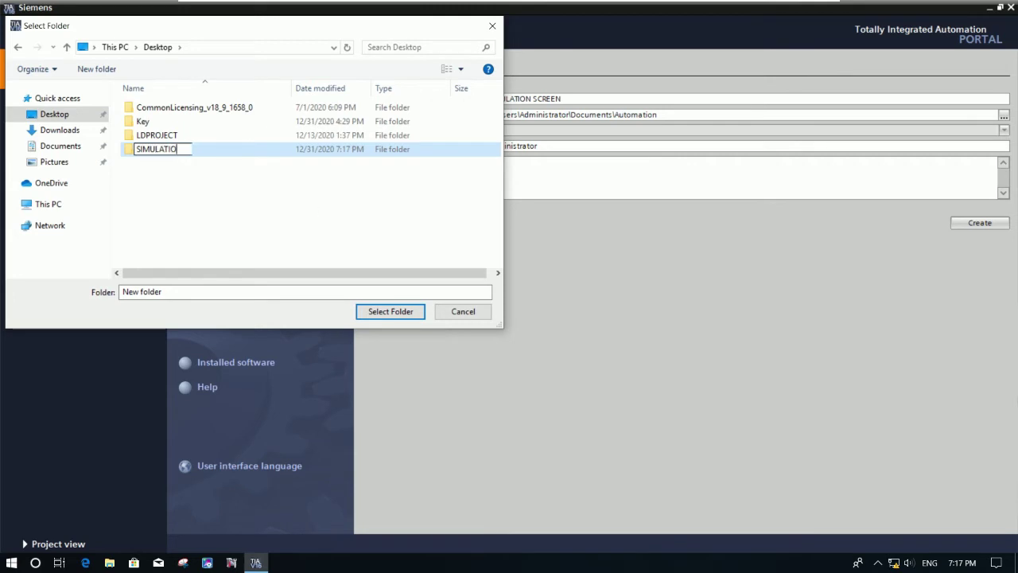
text(N TIA)
key(Return)
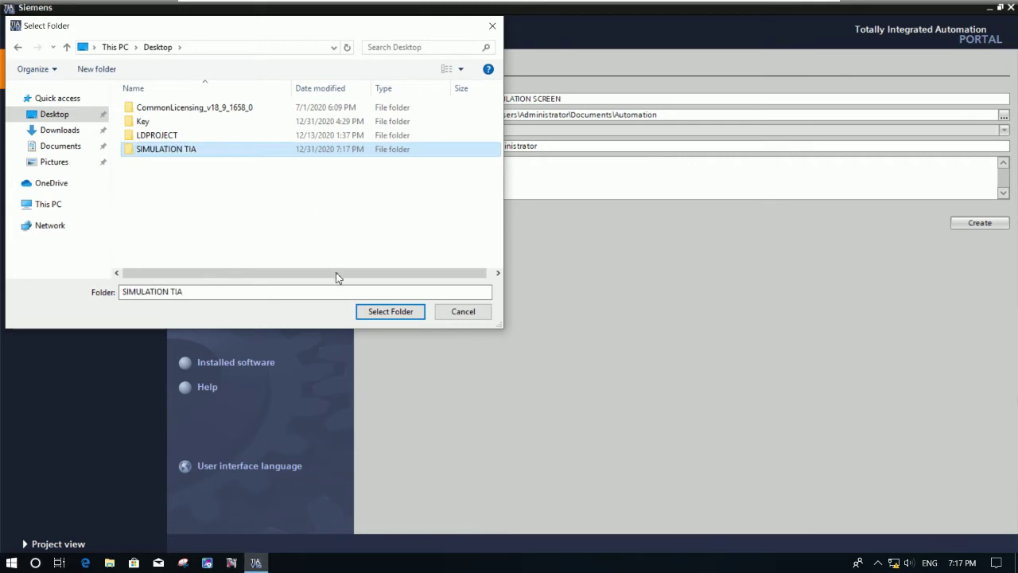
click(384, 312)
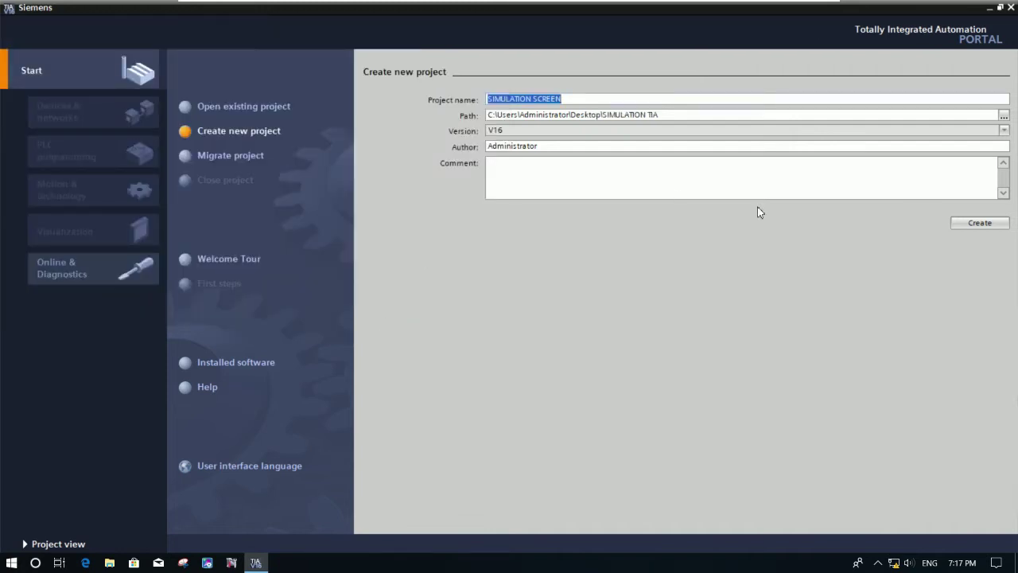
Step: Create the SIMULATION SCREEN project with the default author, Administrator
click(509, 148)
click(587, 148)
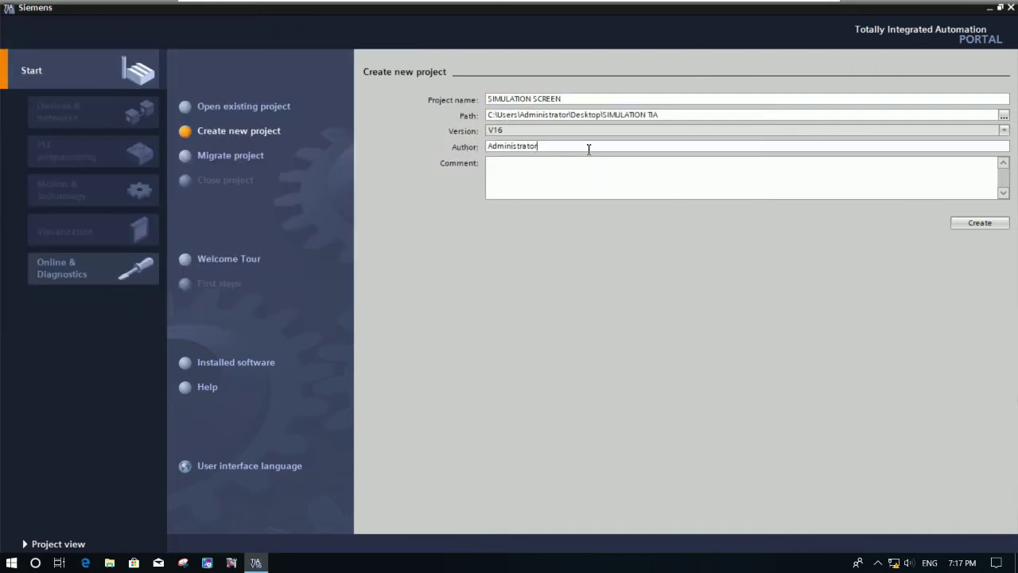
drag(575, 148, 475, 145)
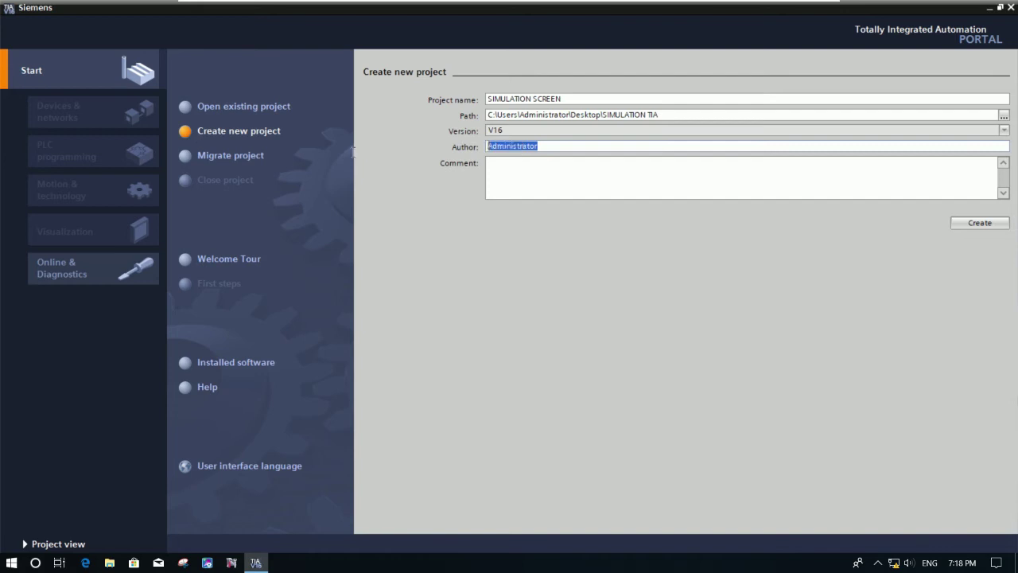
drag(538, 146, 382, 141)
click(979, 228)
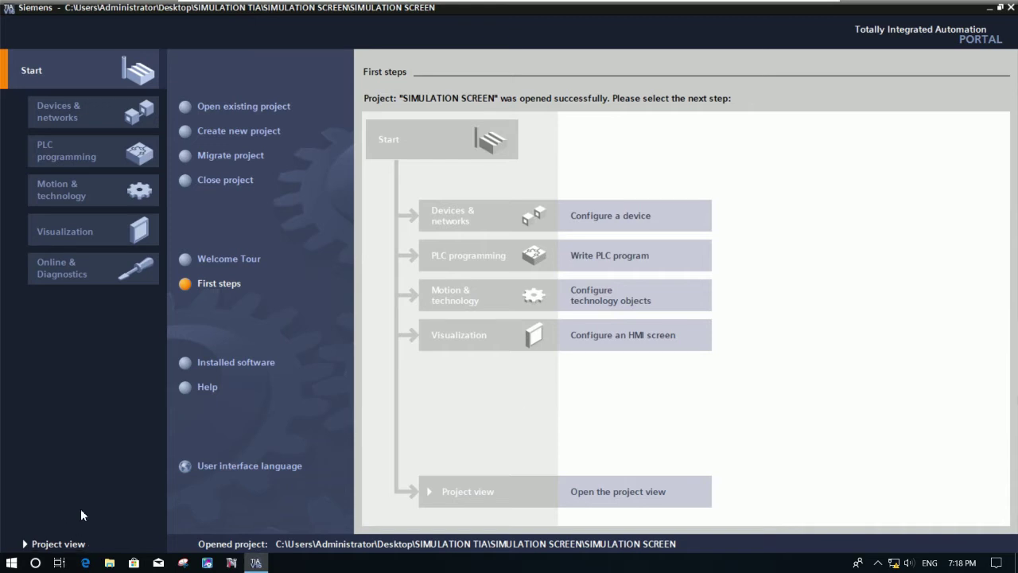
Step: Switch to the project view and start adding a new device from the HMI category
click(55, 547)
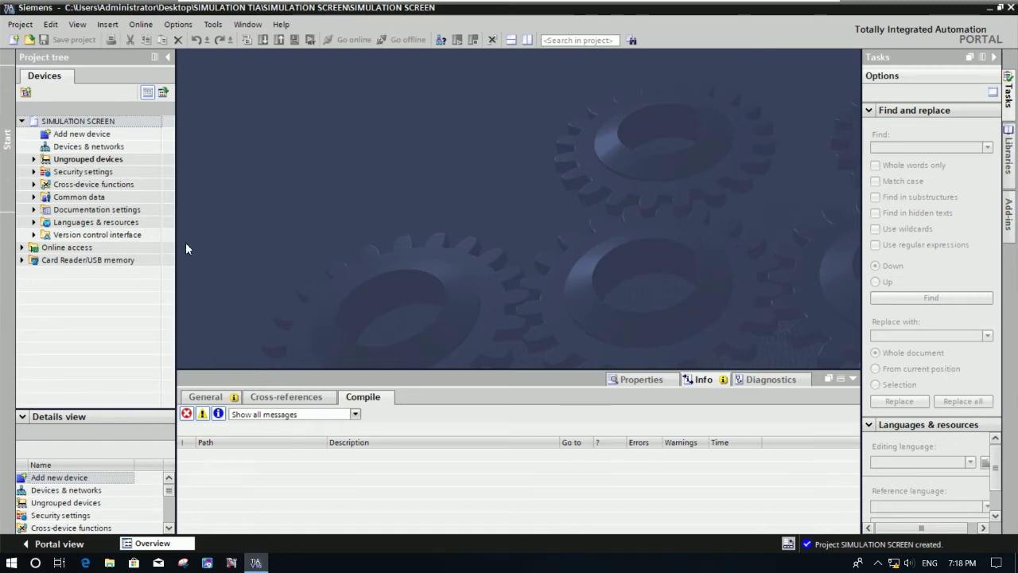
click(90, 139)
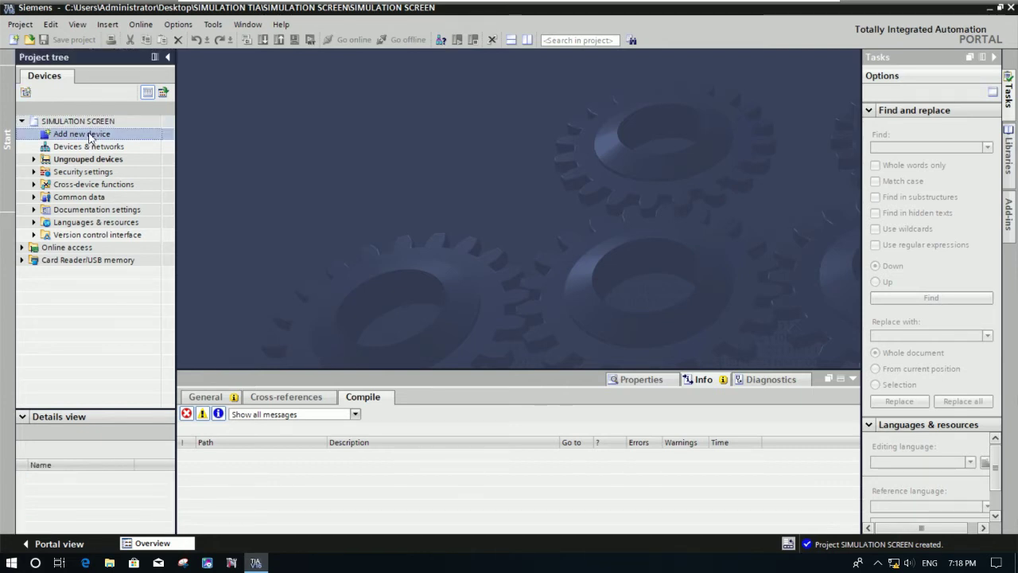
key(Up)
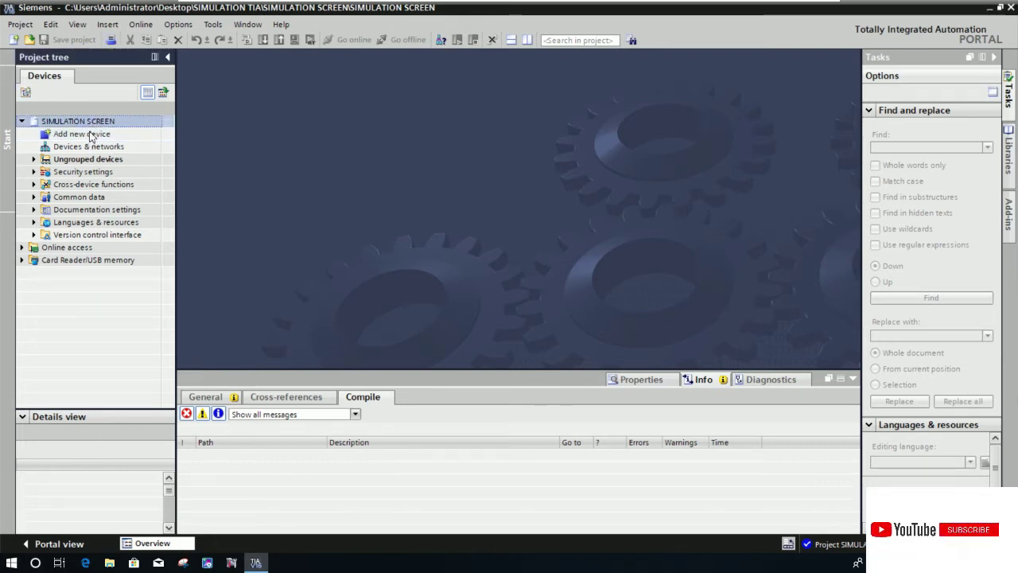
click(90, 136)
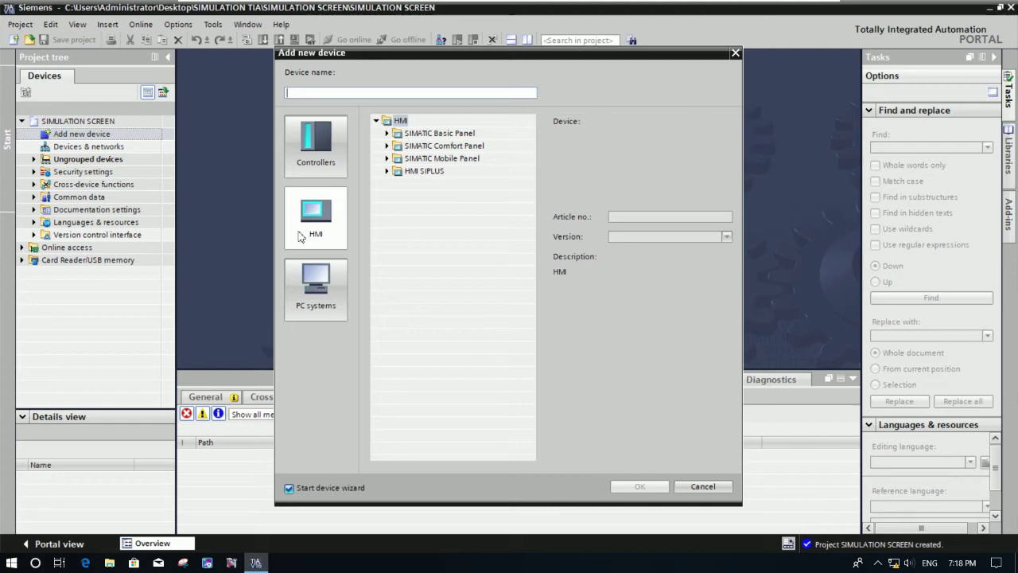
click(322, 225)
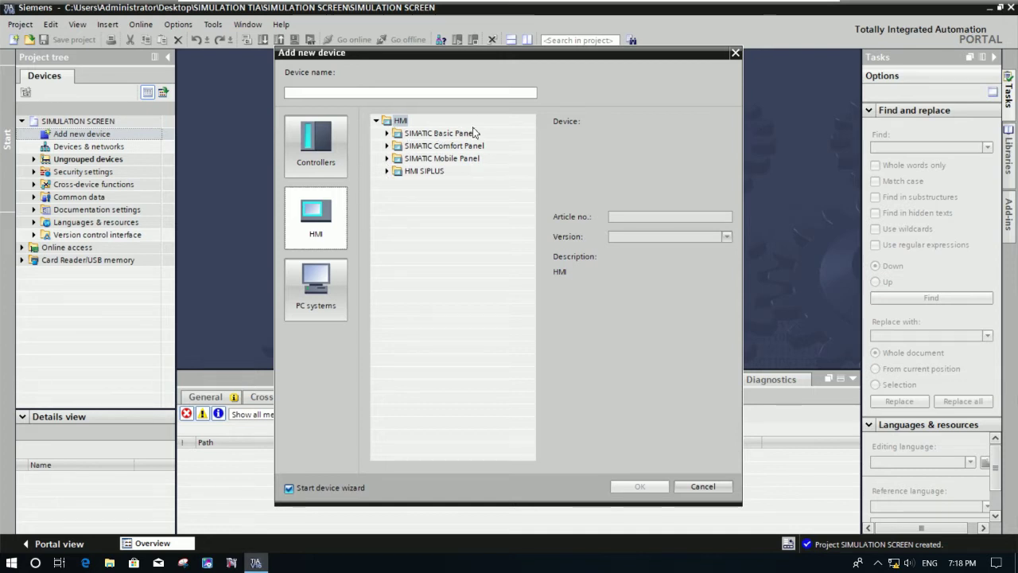
Step: Add the 7'' TP700 Comfort panel 6AV2 124-0GC01-0AX0 from SIMATIC Comfort Panel, and finish the device wizard with its default settings
click(388, 145)
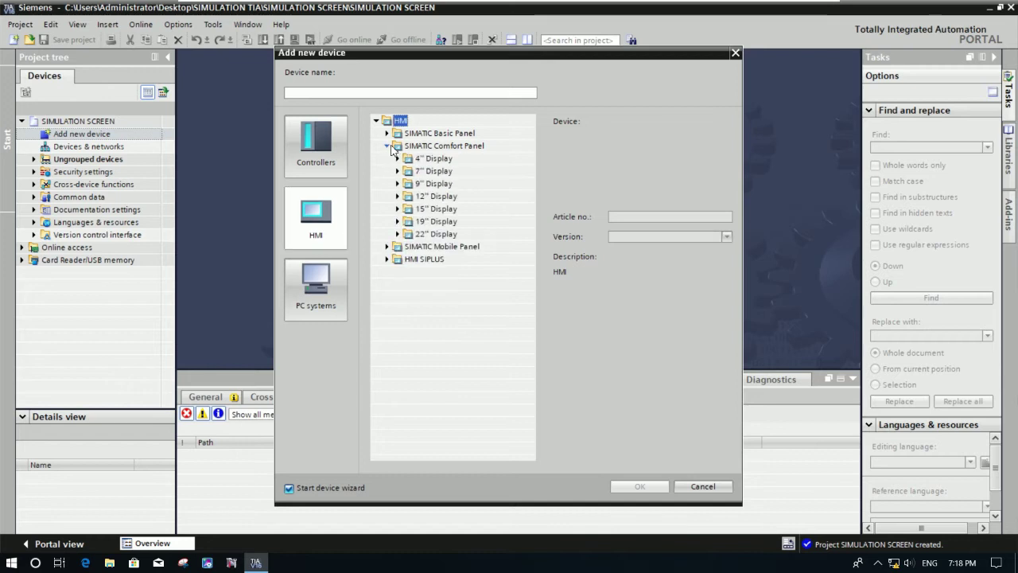
click(397, 171)
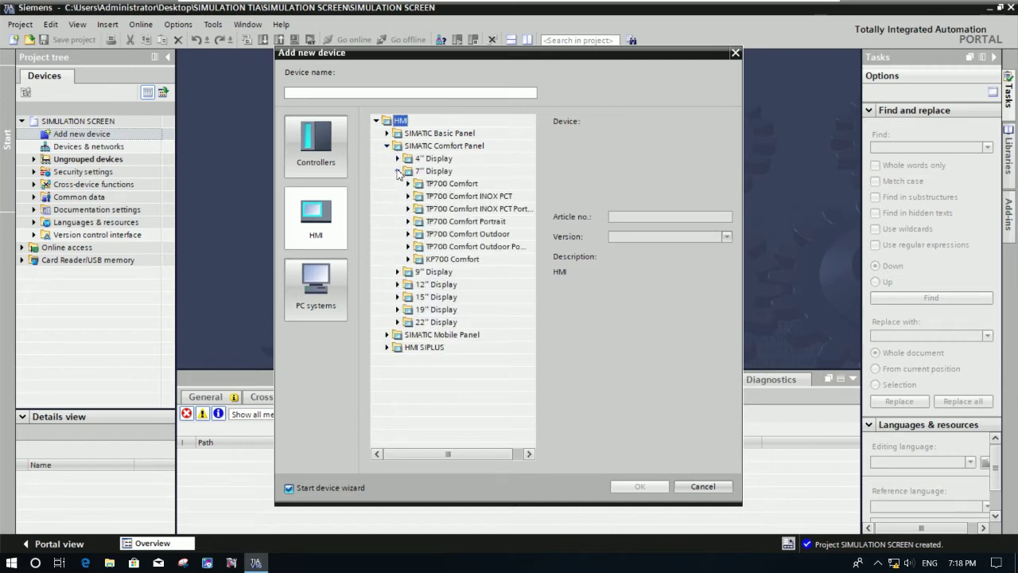
click(408, 185)
click(408, 185)
click(408, 185)
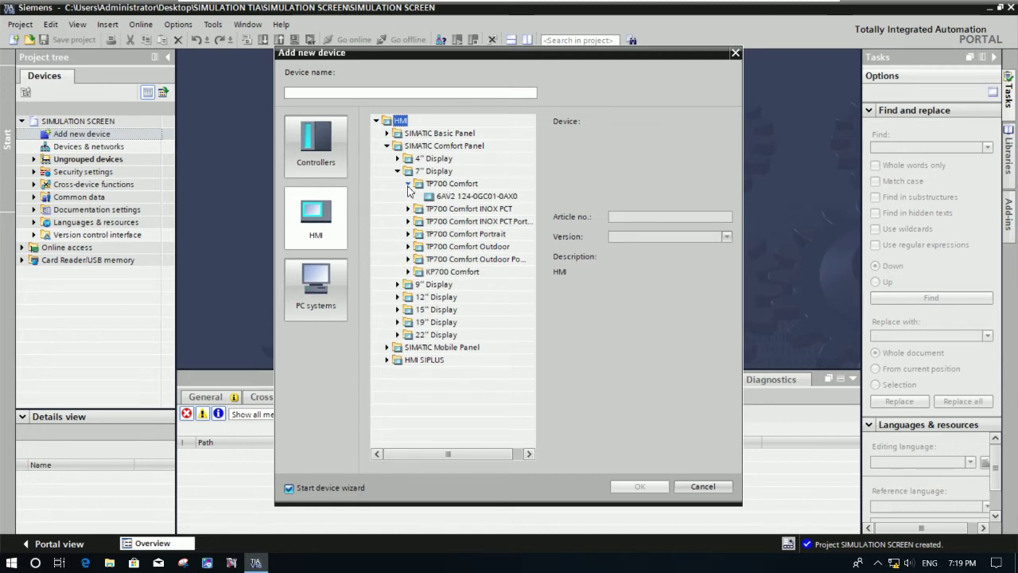
click(471, 196)
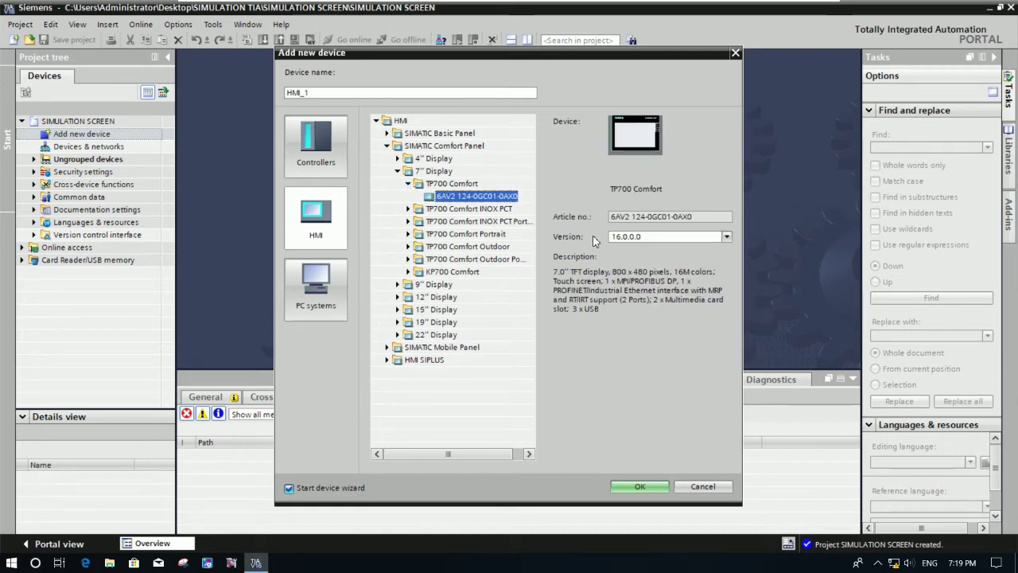
click(639, 485)
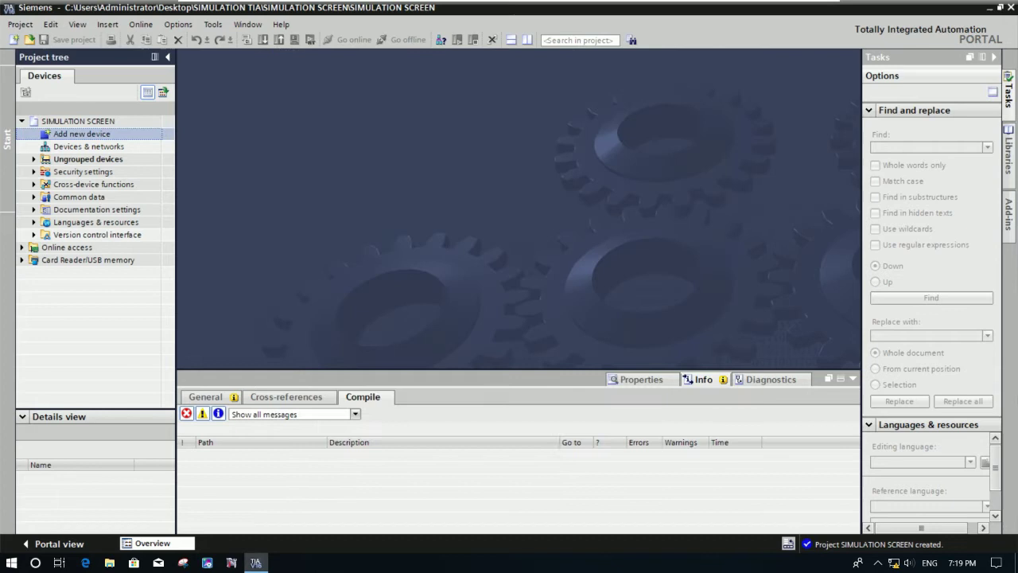
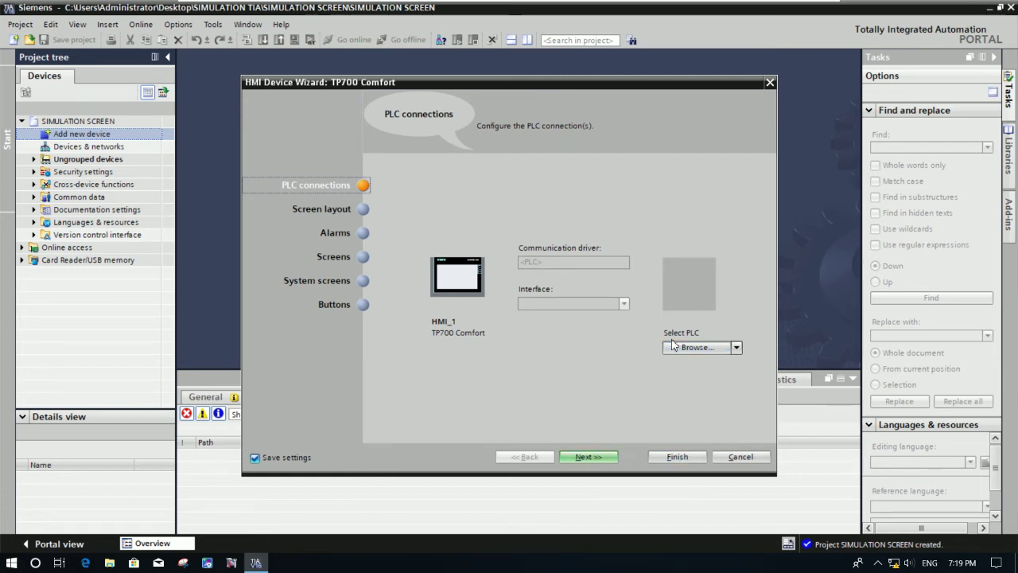
click(672, 457)
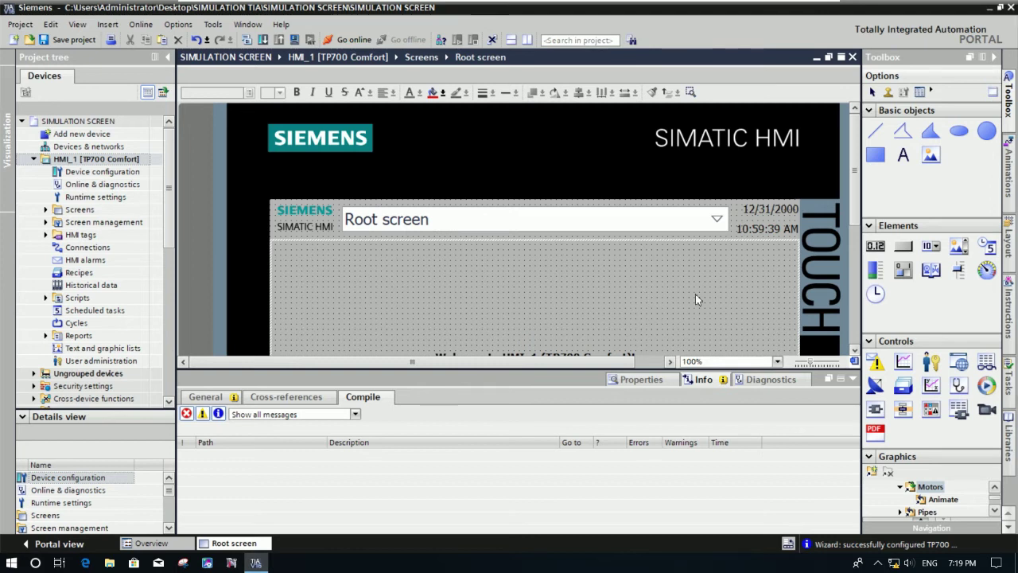
Step: Examine the root screen's layout and the contents of the HMI's Screens folder
scroll(852, 355, down, 3)
scroll(853, 356, down, 5)
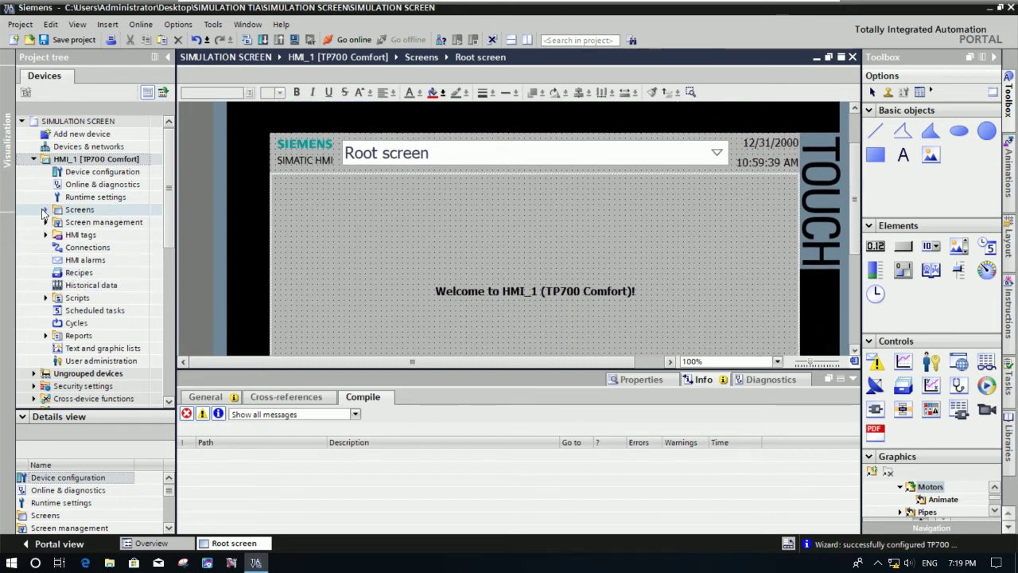
click(45, 210)
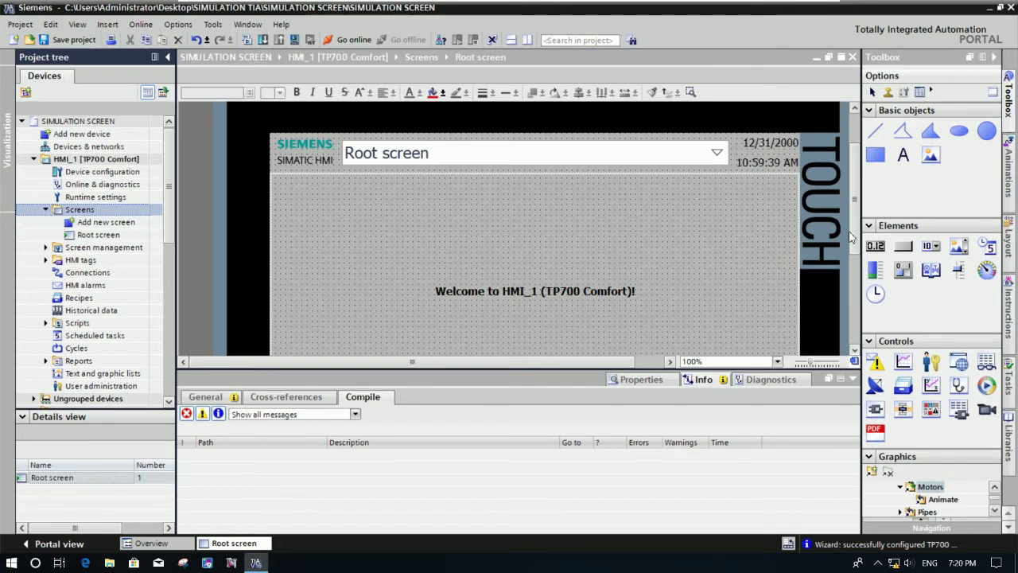
scroll(855, 230, down, 5)
scroll(856, 231, up, 4)
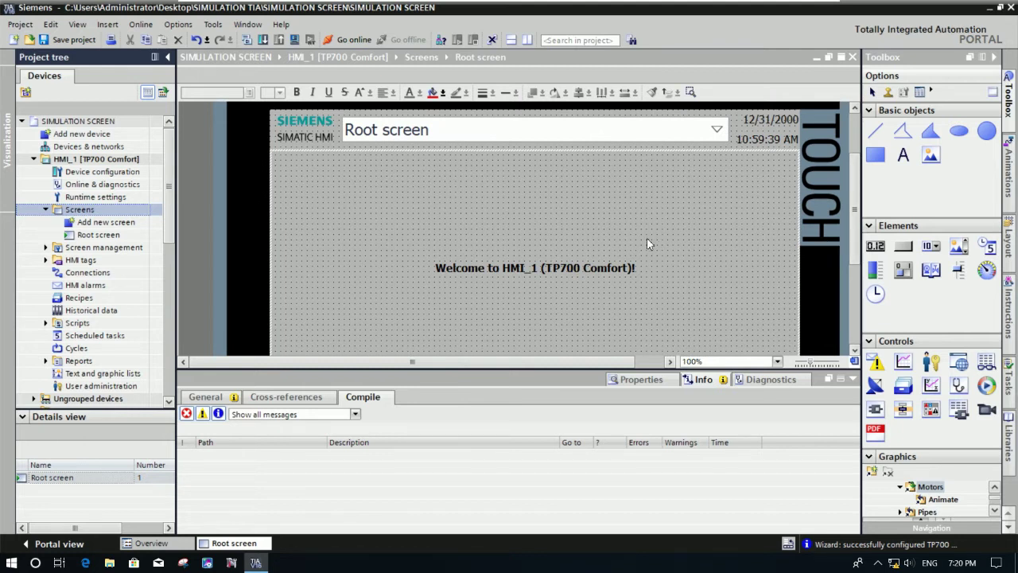
scroll(851, 220, down, 5)
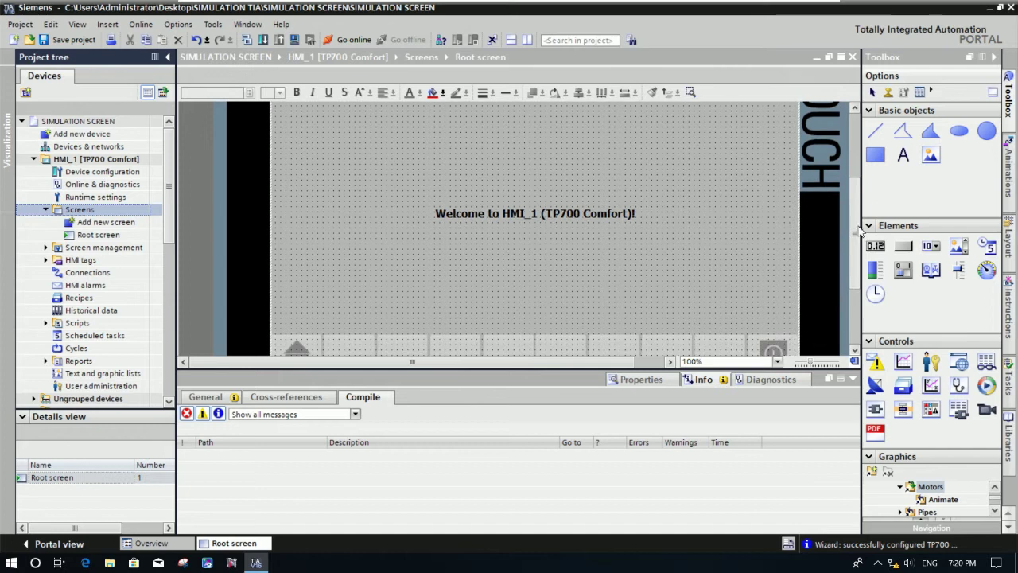
scroll(856, 220, up, 4)
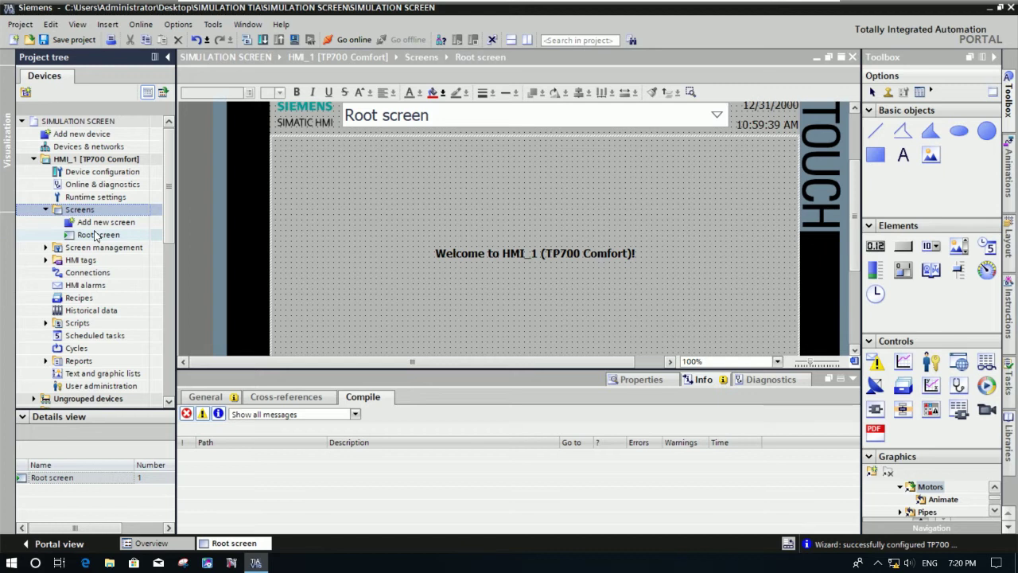
Step: Add five new screens to the Screens folder of HMI_1
right_click(89, 211)
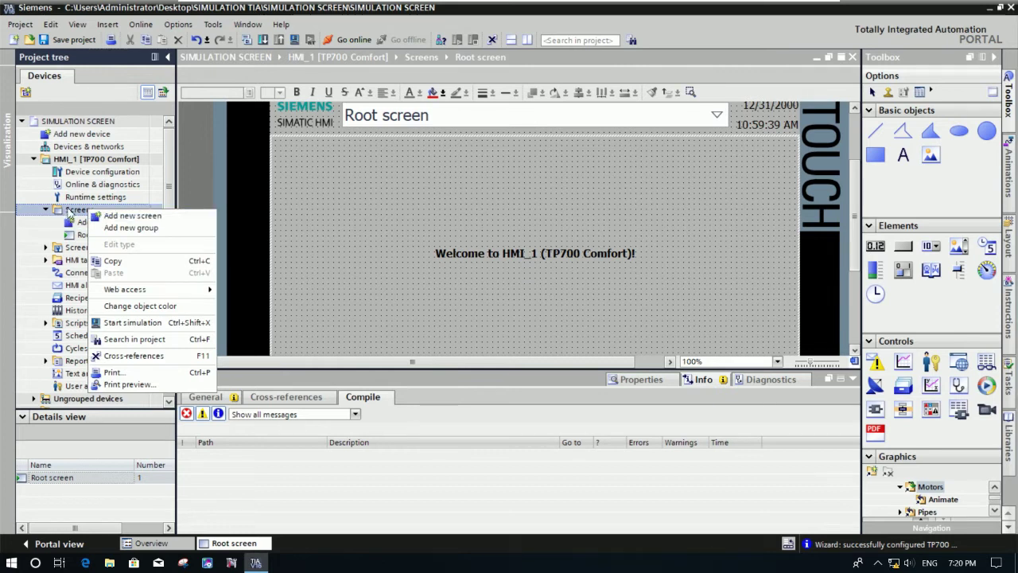
right_click(69, 212)
click(101, 215)
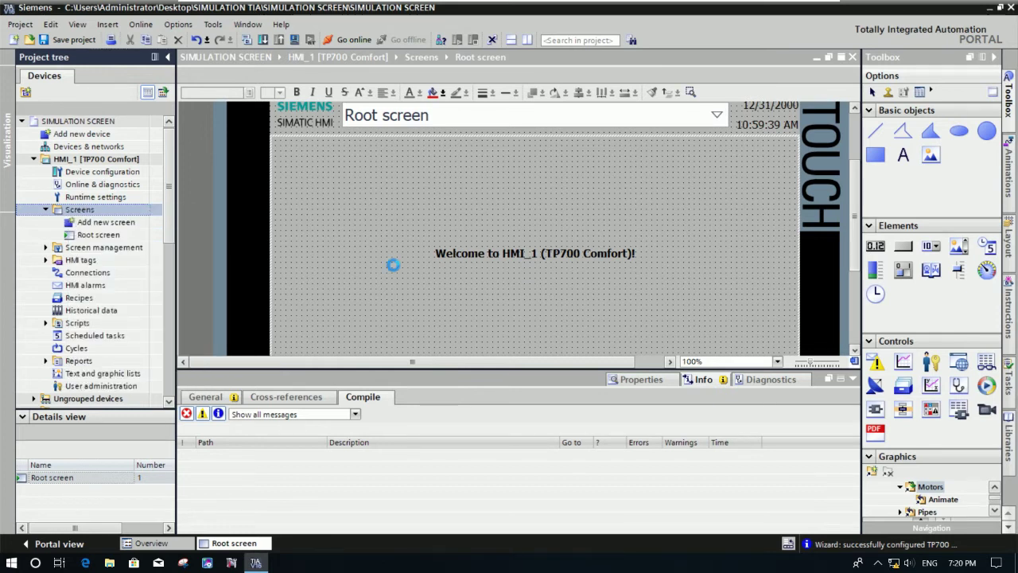
right_click(95, 211)
click(100, 216)
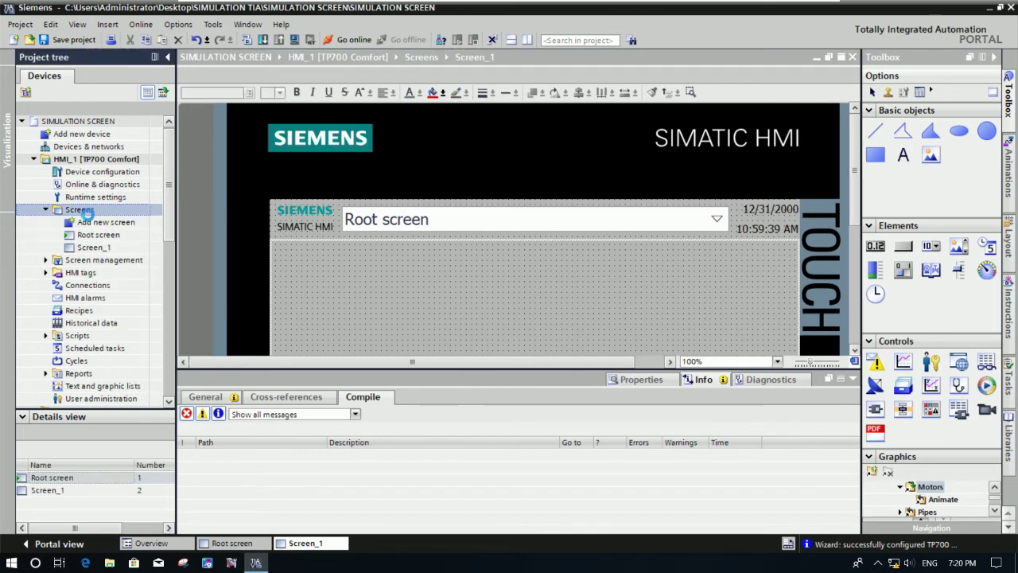
right_click(87, 211)
click(100, 216)
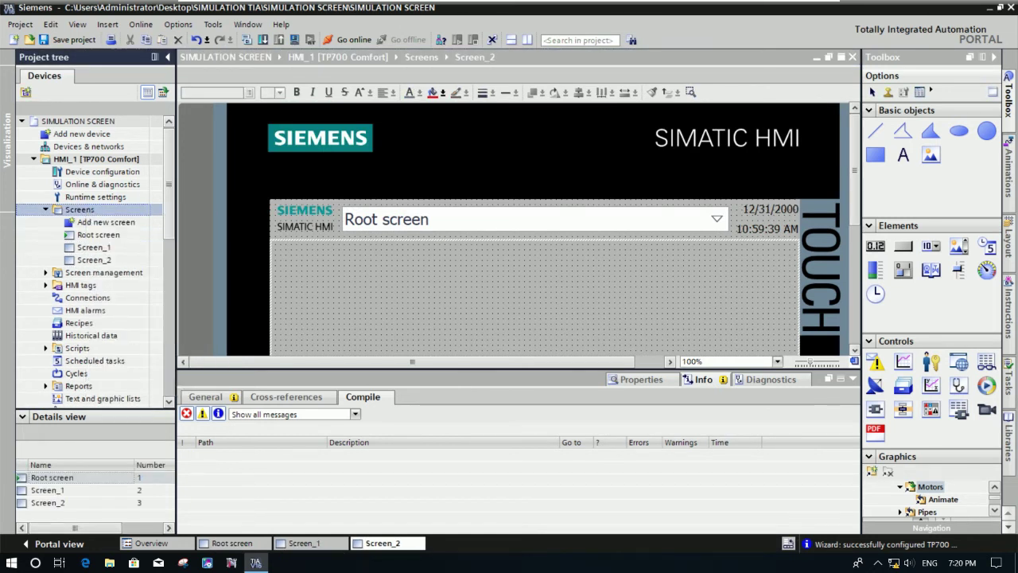
right_click(87, 211)
click(110, 221)
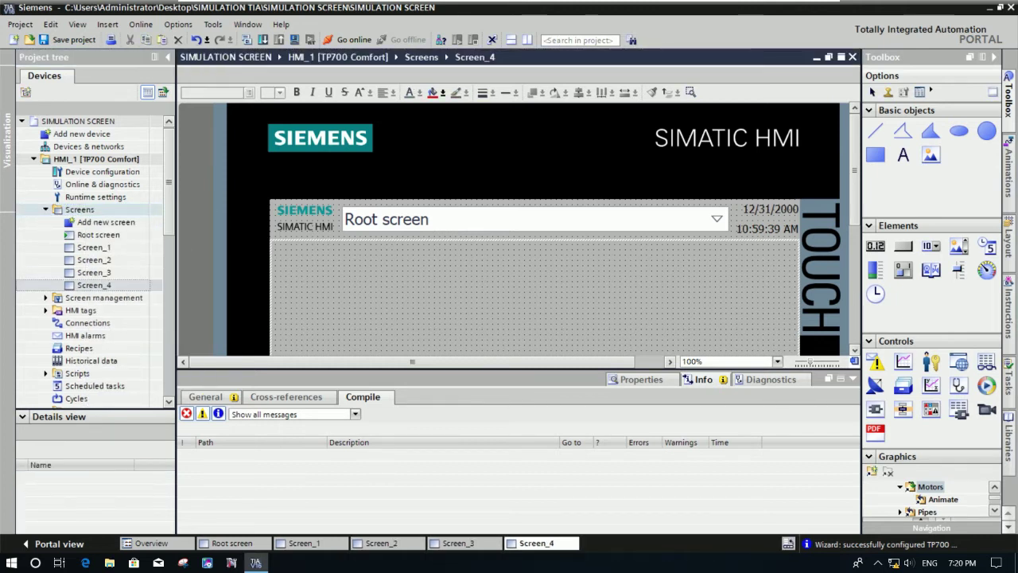
click(89, 212)
right_click(88, 212)
click(110, 220)
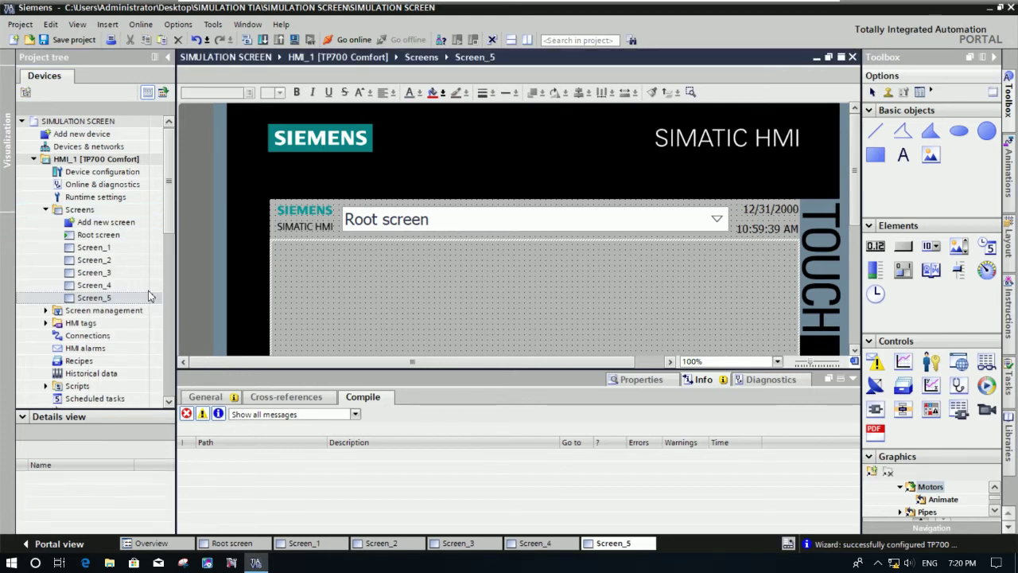
click(96, 249)
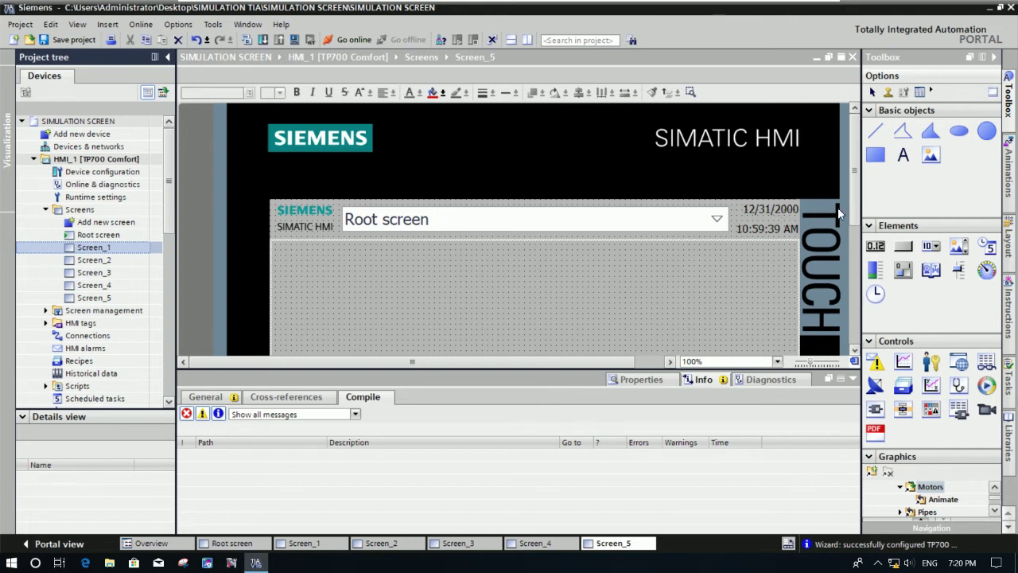
drag(857, 173, 863, 293)
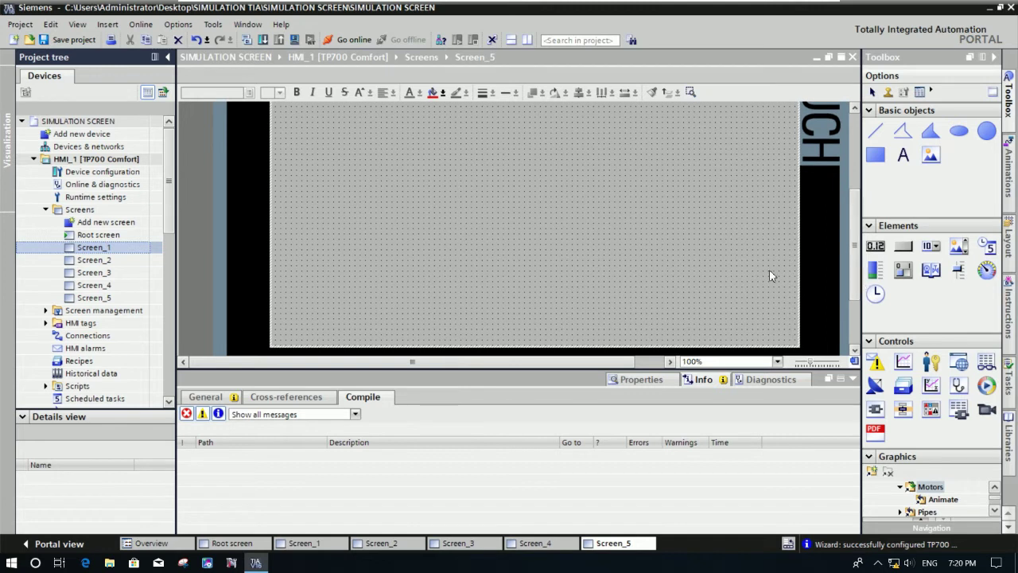
double_click(98, 237)
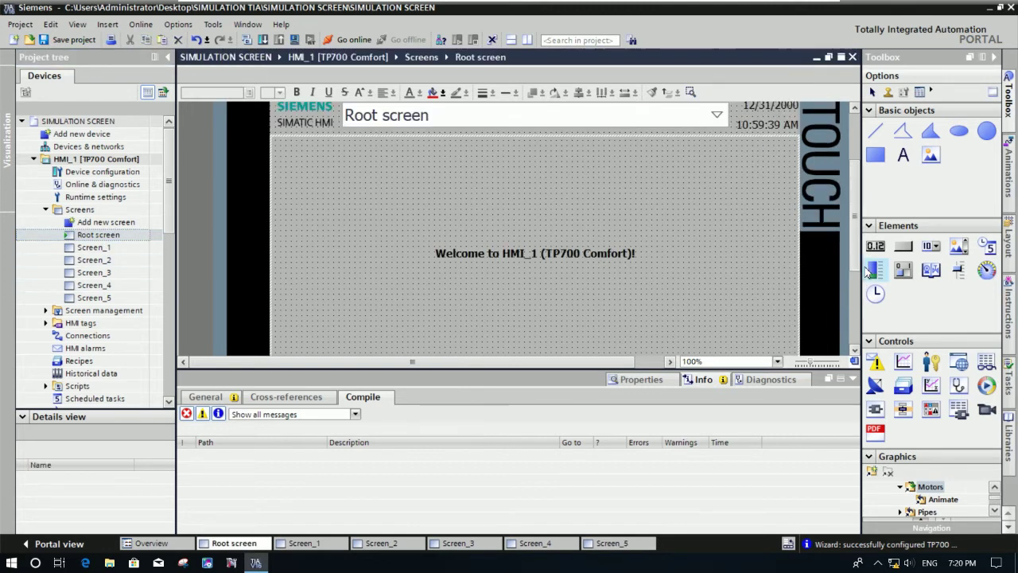
drag(859, 252, 851, 277)
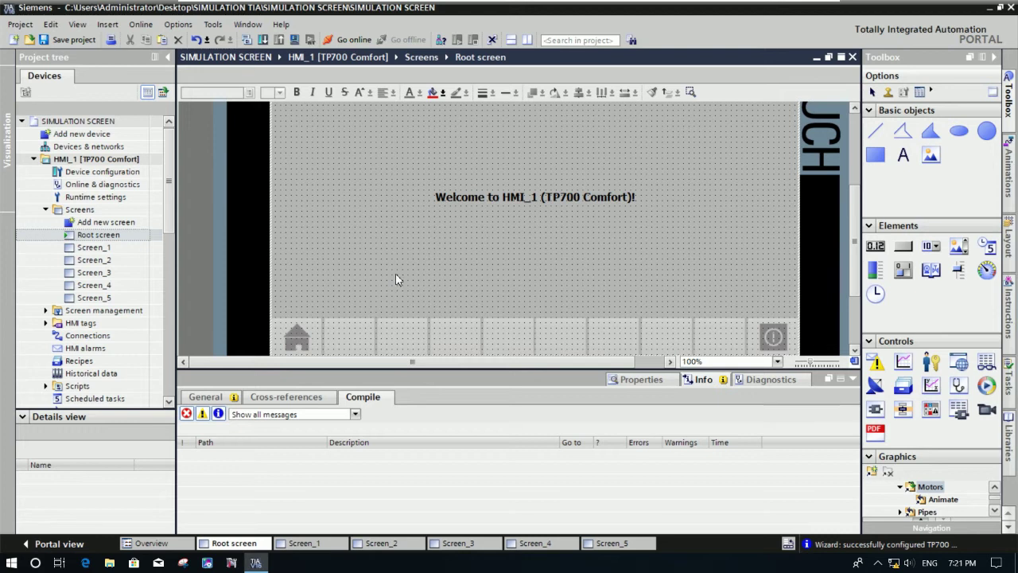
Step: Open Screen_1 and draw a large rectangle in the middle of its work area, starting at about x 233, y 81
double_click(92, 248)
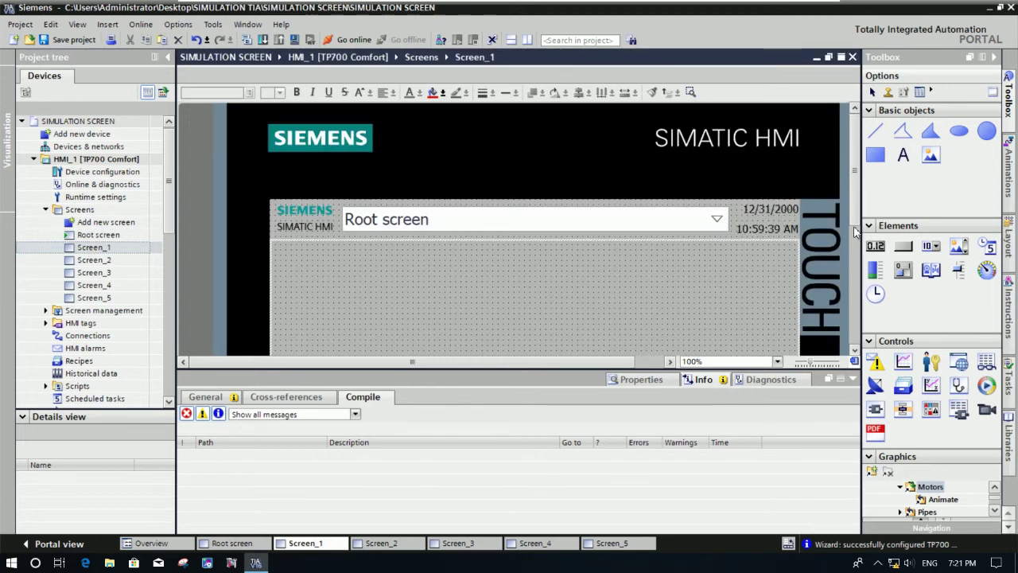
scroll(855, 231, down, 4)
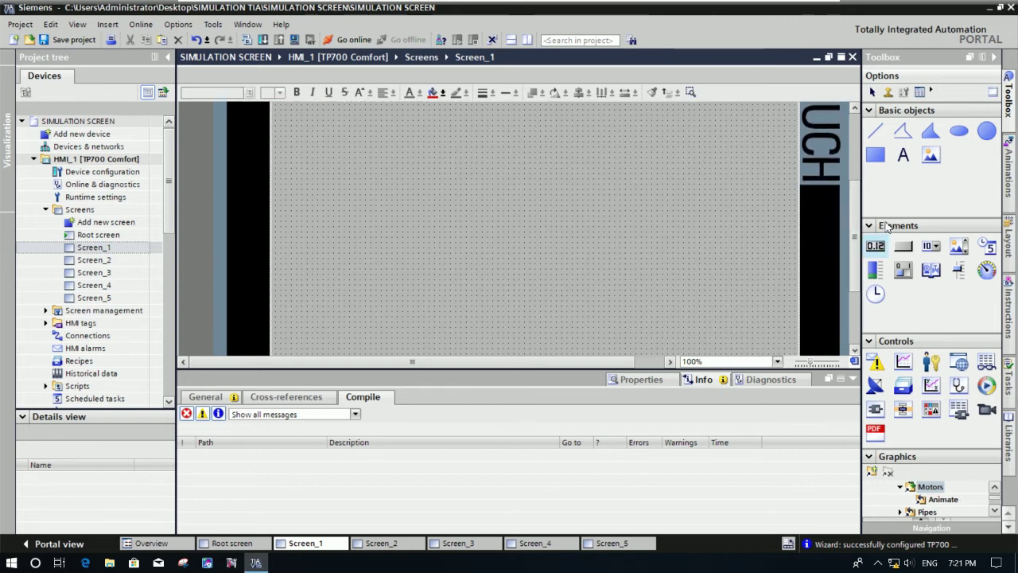
click(874, 155)
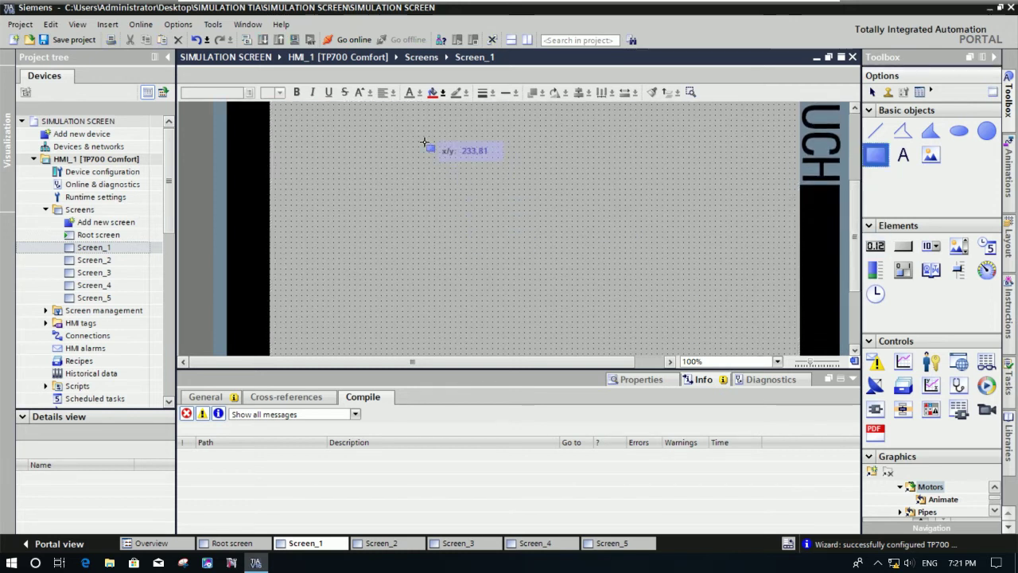
drag(423, 142, 636, 312)
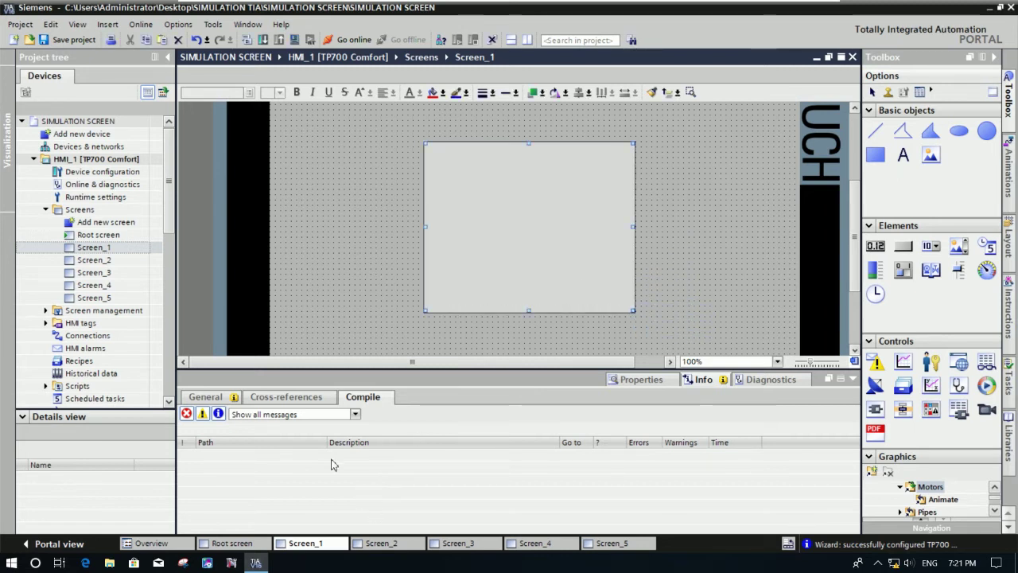
Step: Set the background color of the rectangle on Screen_1 to red (255, 0, 0) in its appearance properties
click(205, 397)
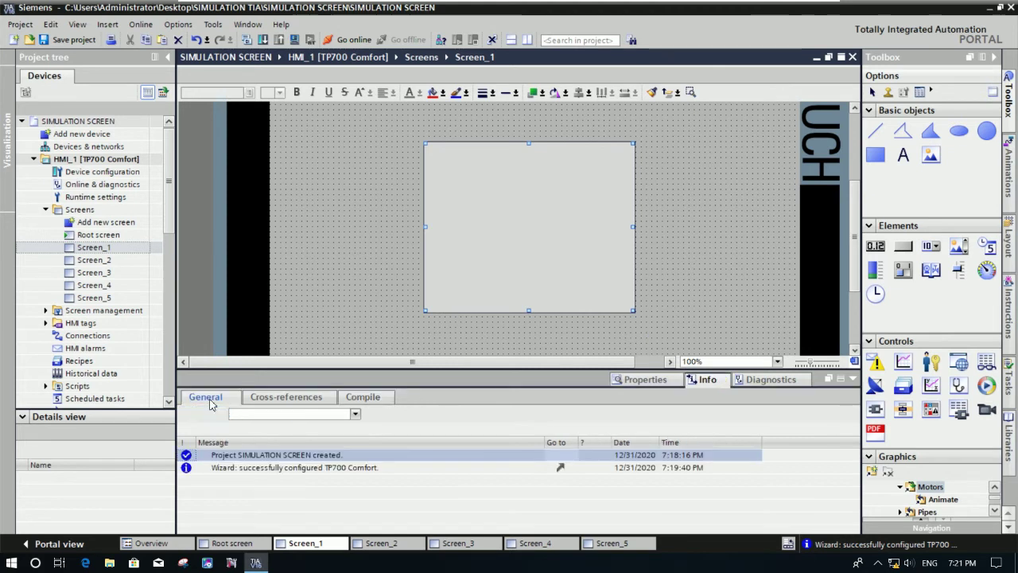
right_click(539, 252)
click(598, 460)
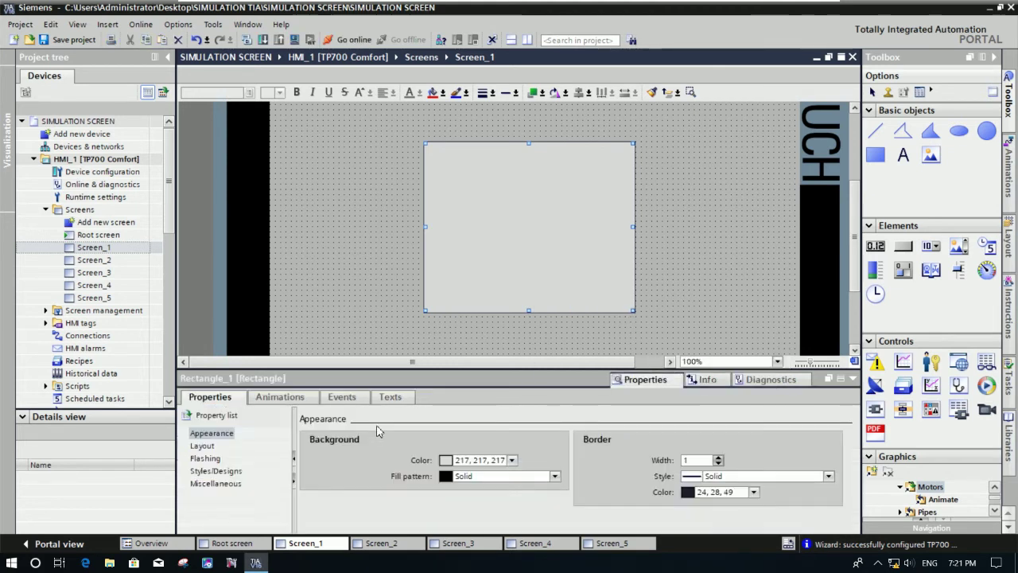
click(513, 461)
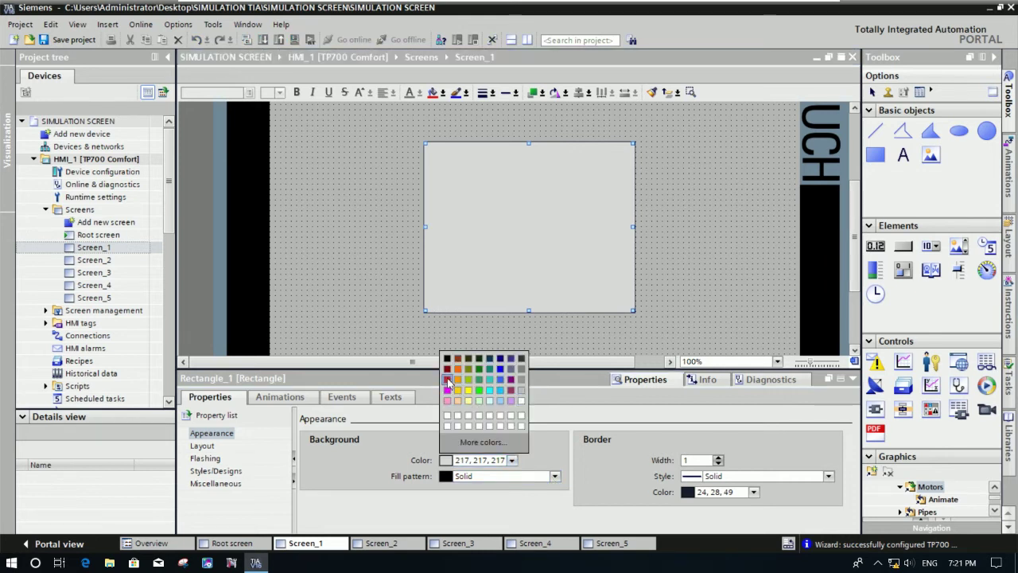
click(448, 382)
click(724, 248)
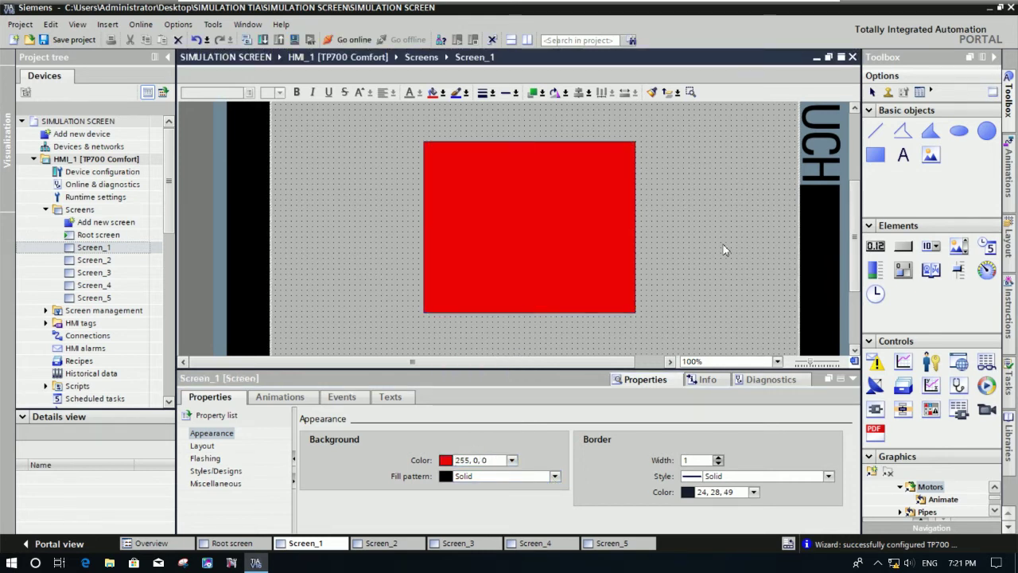
Step: Copy the red rectangle from Screen_1 and paste it onto Screen_2
click(383, 545)
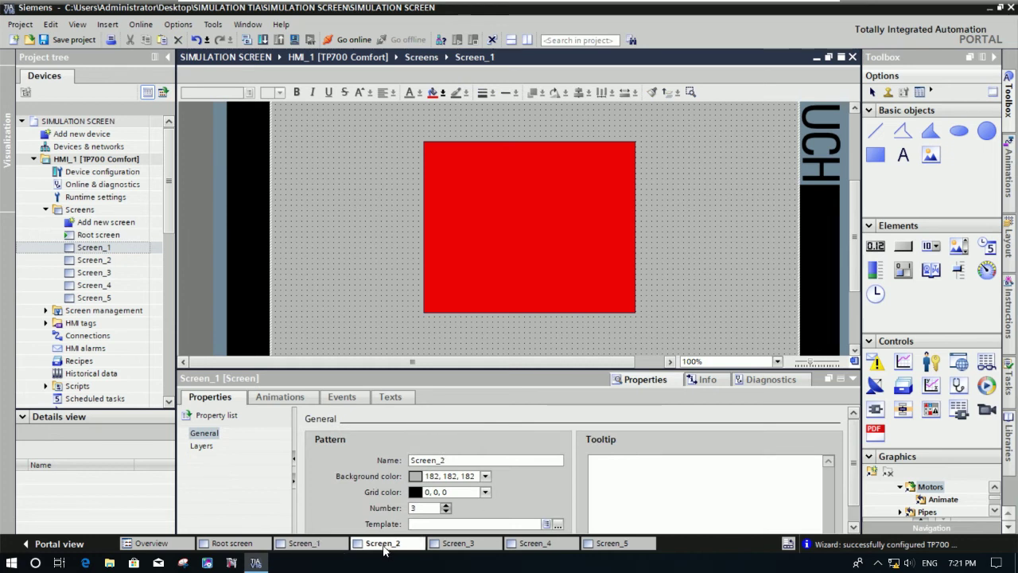
click(333, 545)
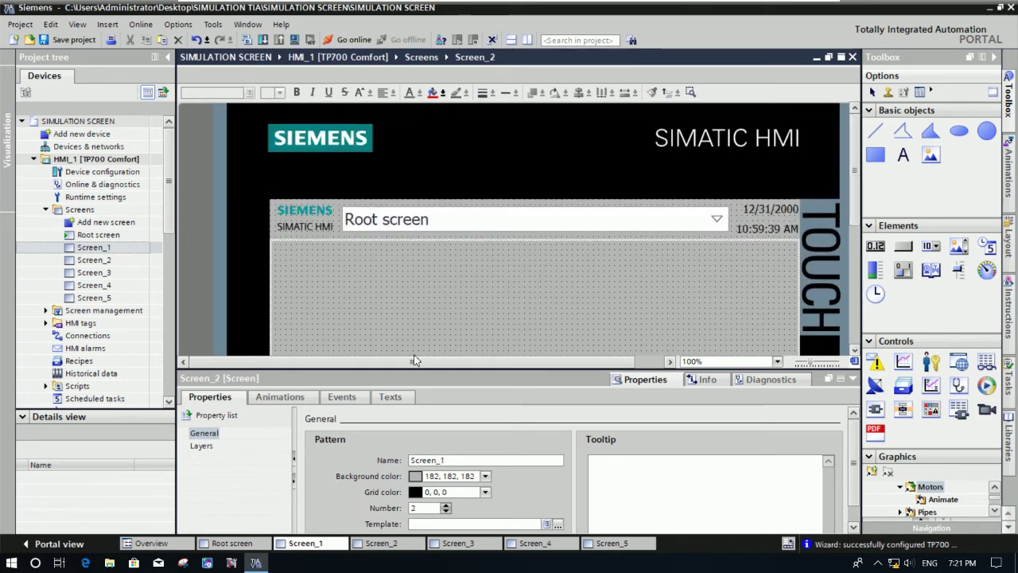
click(529, 268)
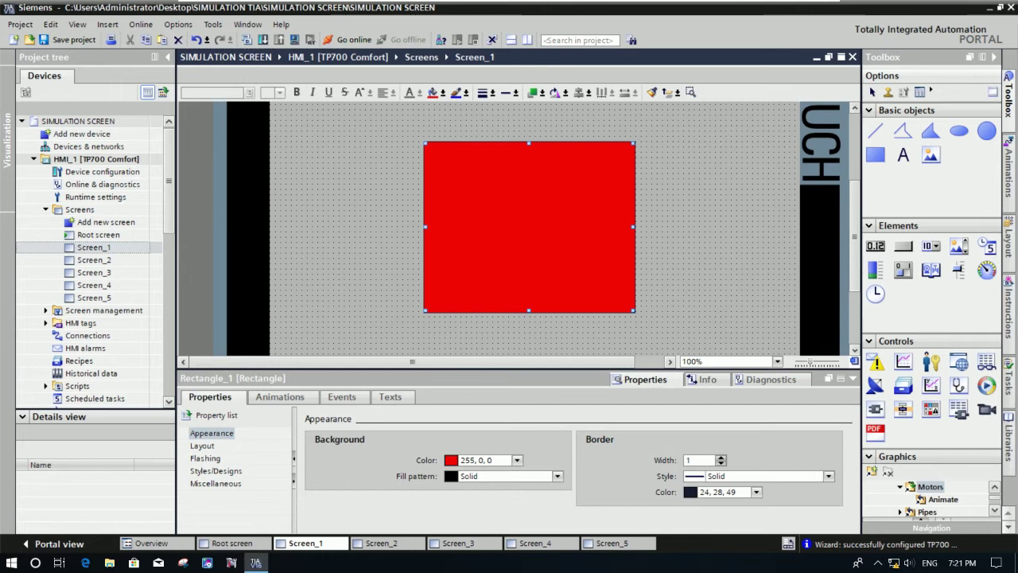
click(385, 543)
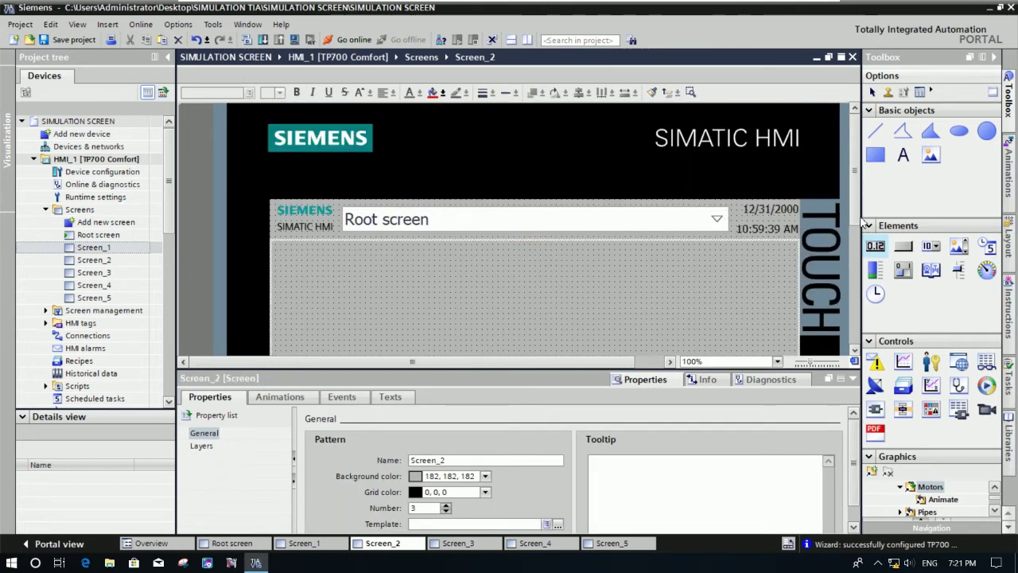
scroll(576, 241, down, 3)
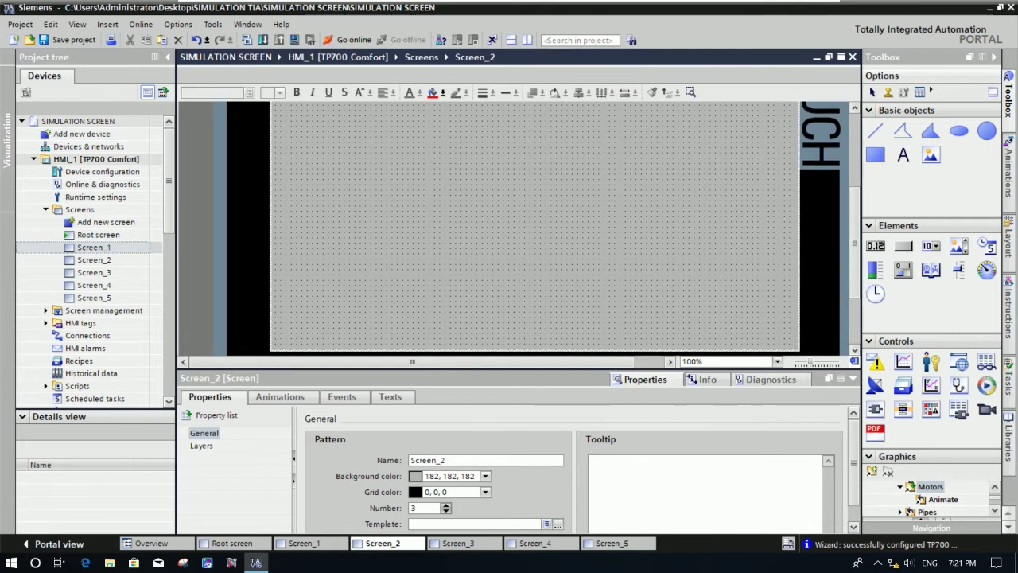
key(ctrl+v)
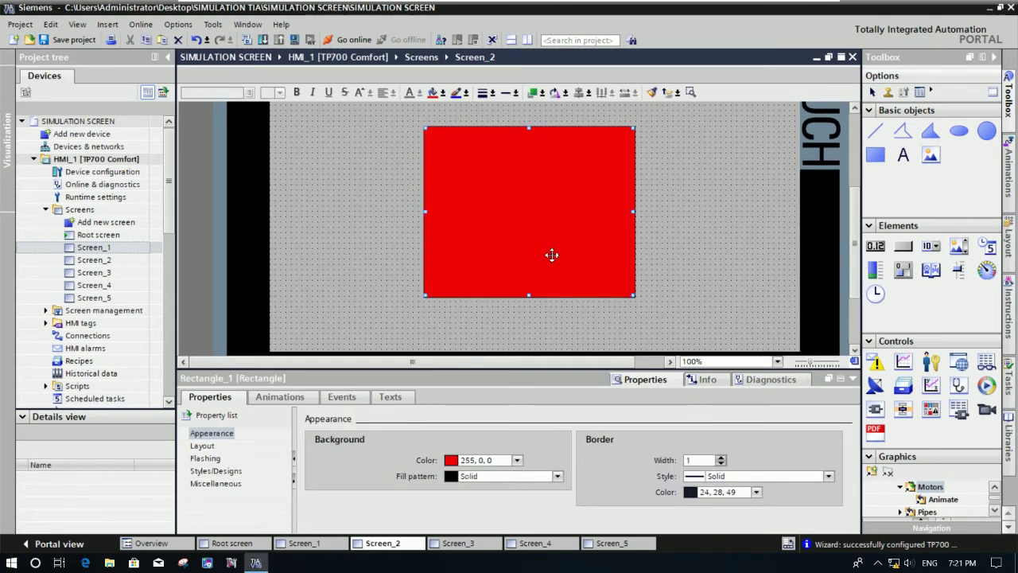
Step: Set the background color of the rectangle on Screen_2 to orange
click(517, 459)
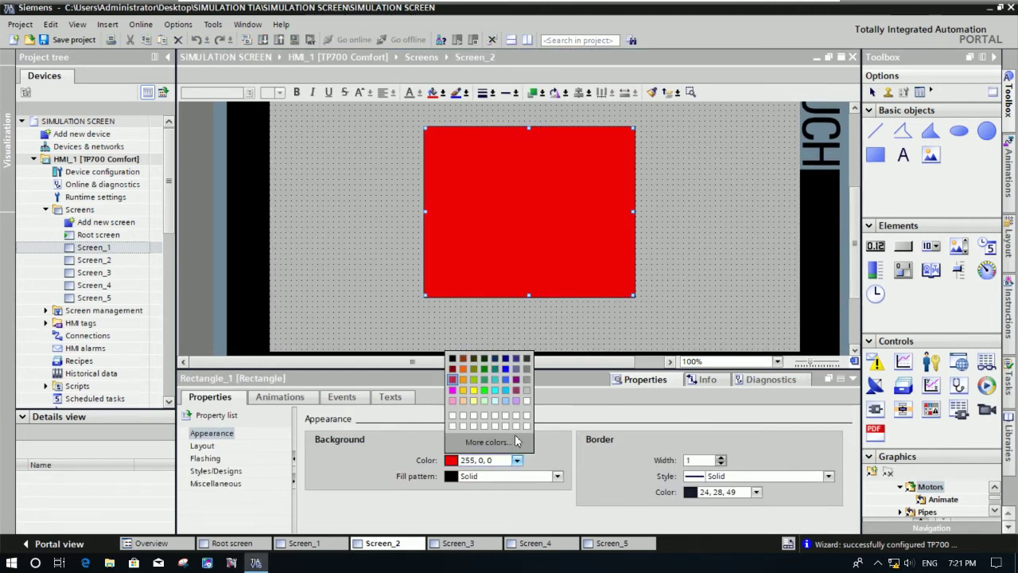
click(462, 382)
click(698, 255)
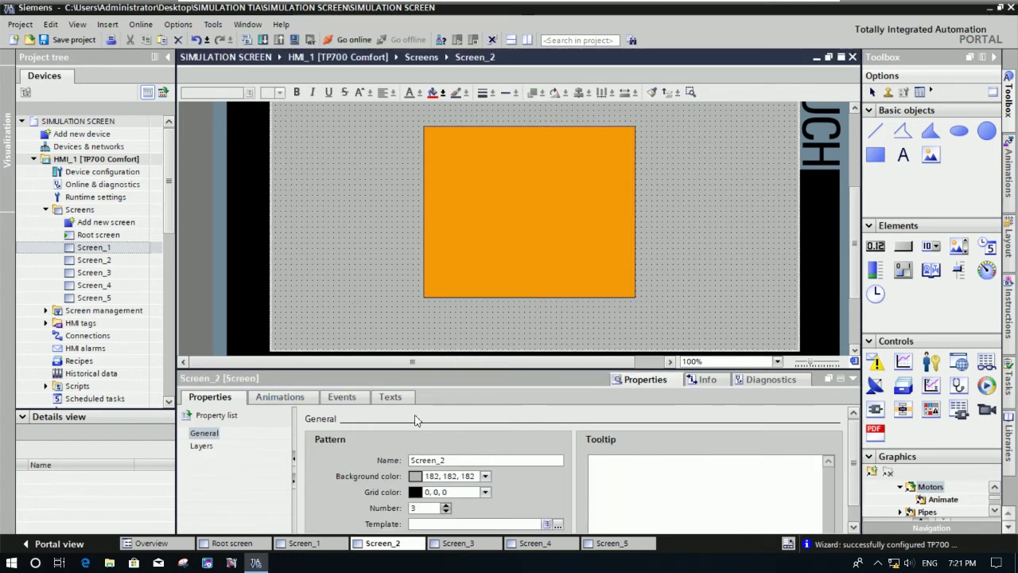
Step: Paste the copied rectangle onto Screen_3 and set its background color to yellow (255, 255, 0)
click(457, 544)
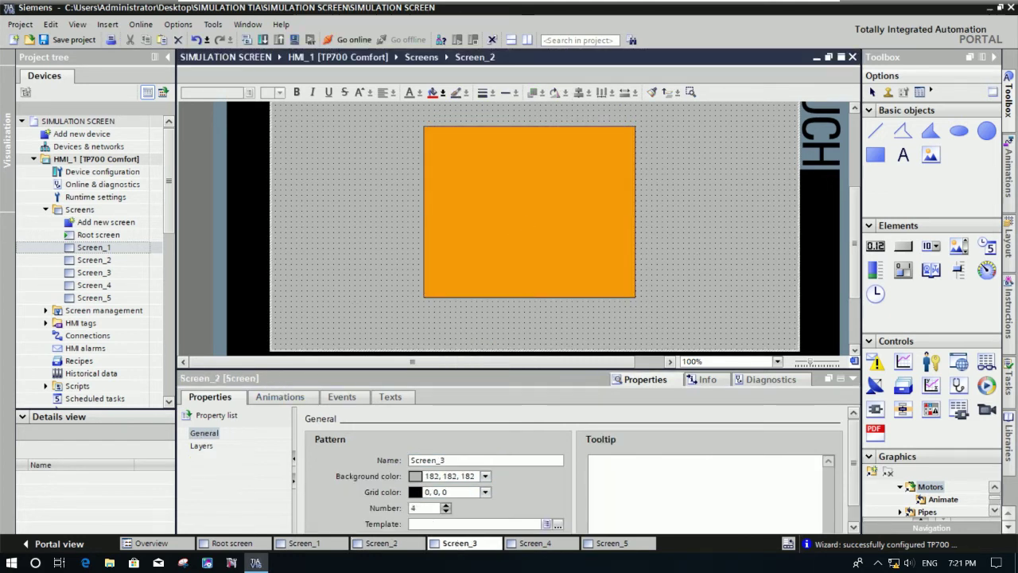
drag(857, 191, 856, 253)
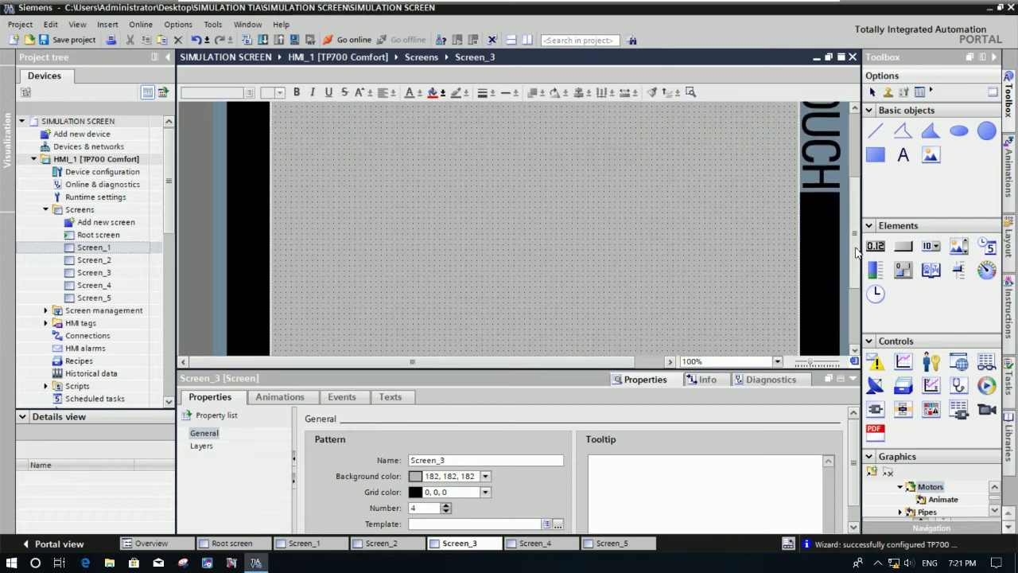
key(ctrl+v)
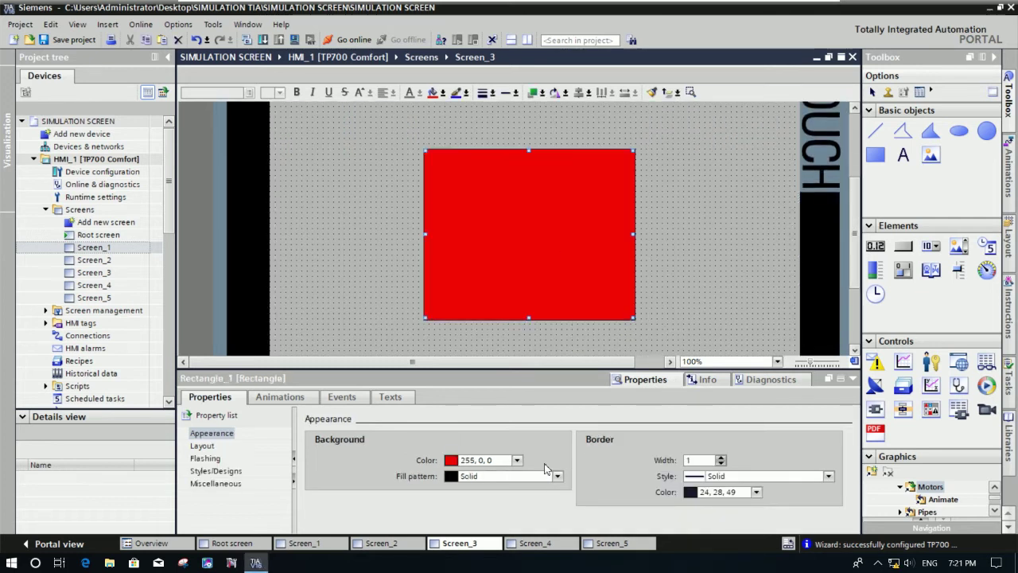
click(517, 460)
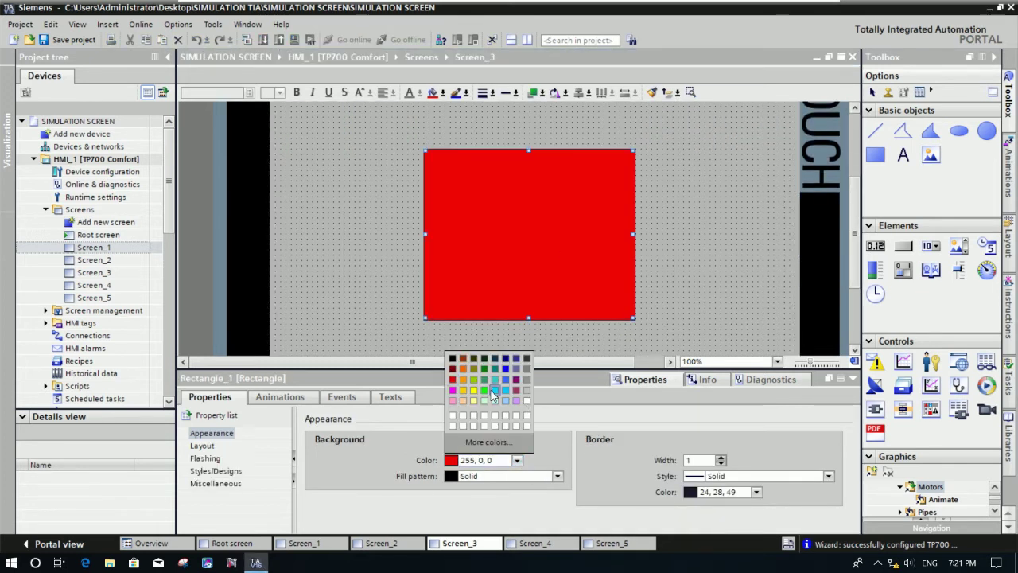
click(475, 392)
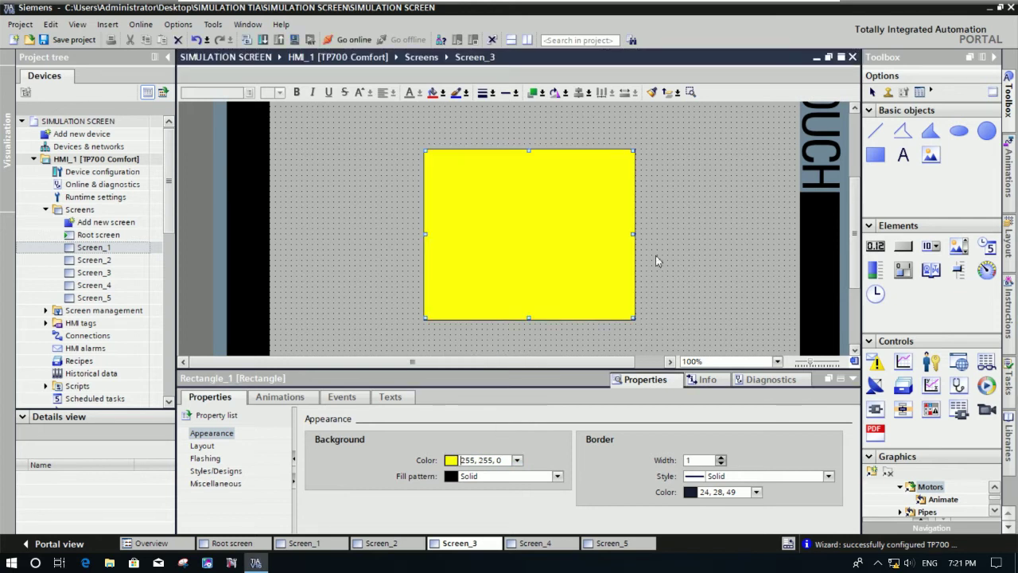
click(584, 345)
Step: Paste the copied rectangle onto Screen_4 and set its background color to cyan
click(533, 542)
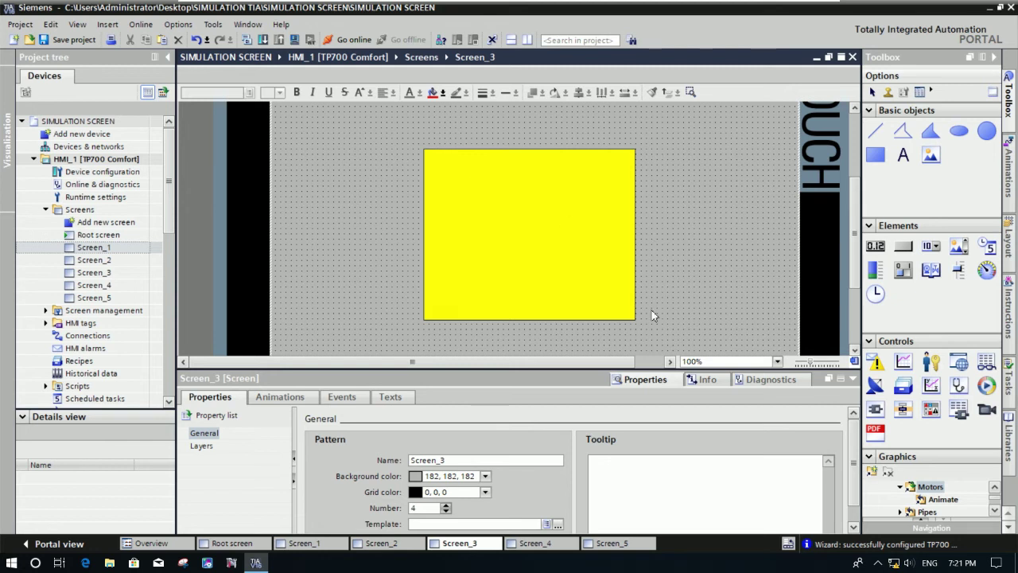
click(535, 543)
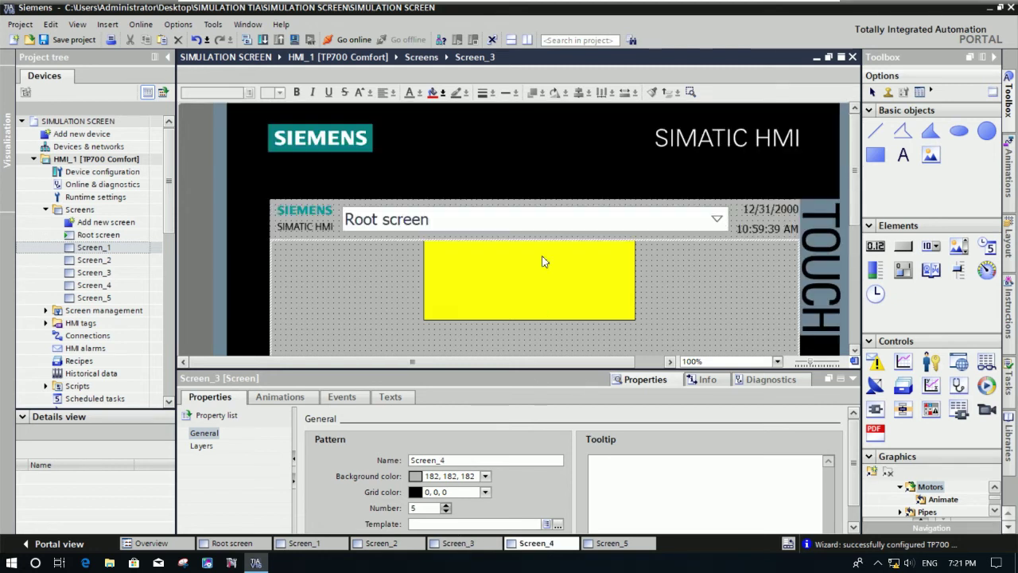
scroll(821, 205, down, 5)
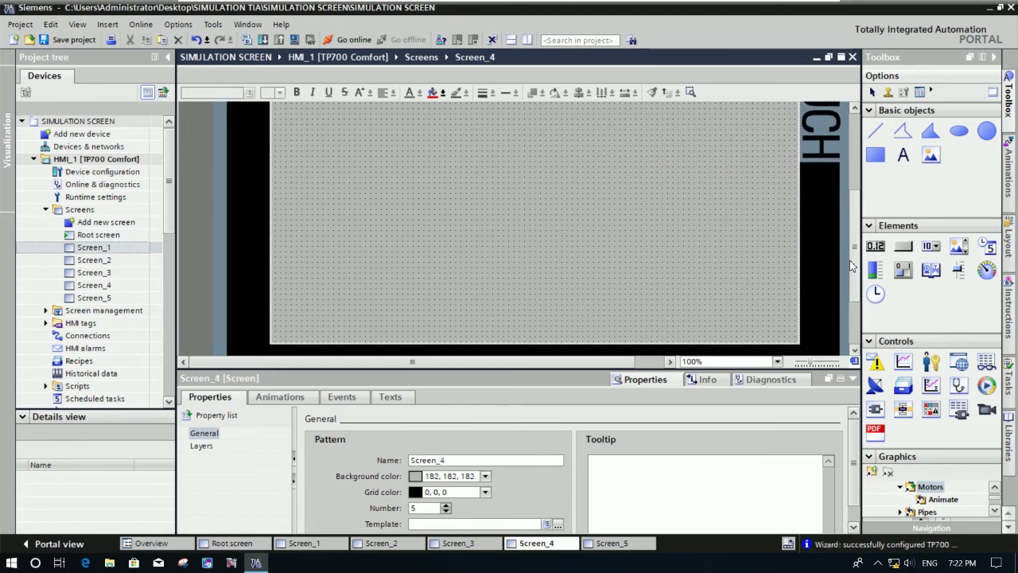
key(ctrl+v)
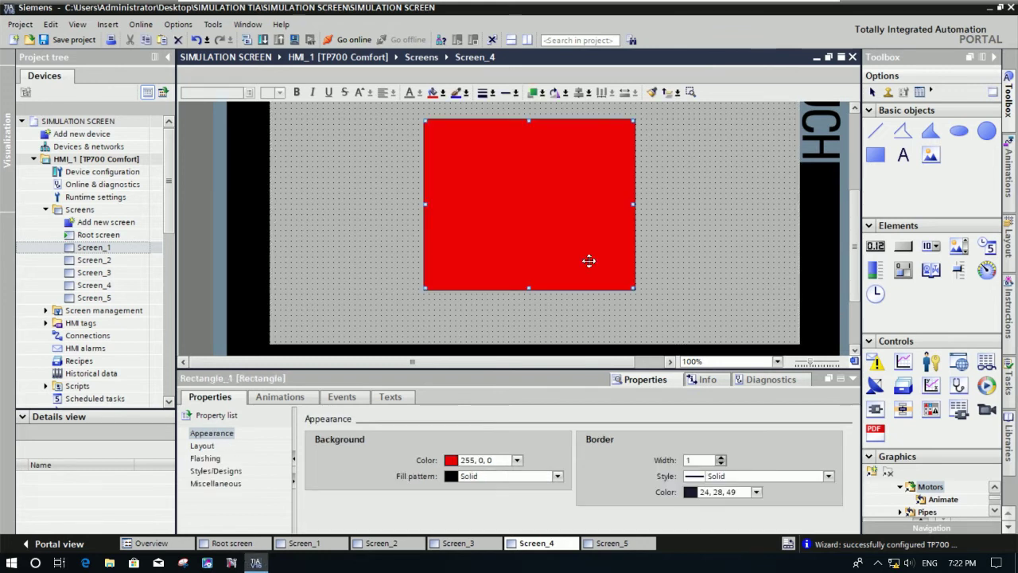
click(517, 460)
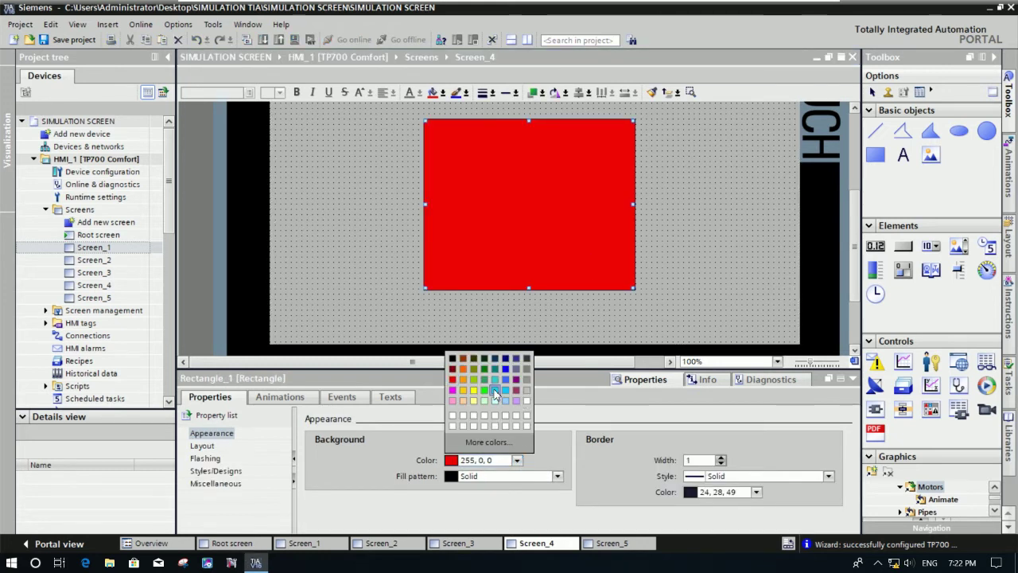
click(494, 391)
click(672, 257)
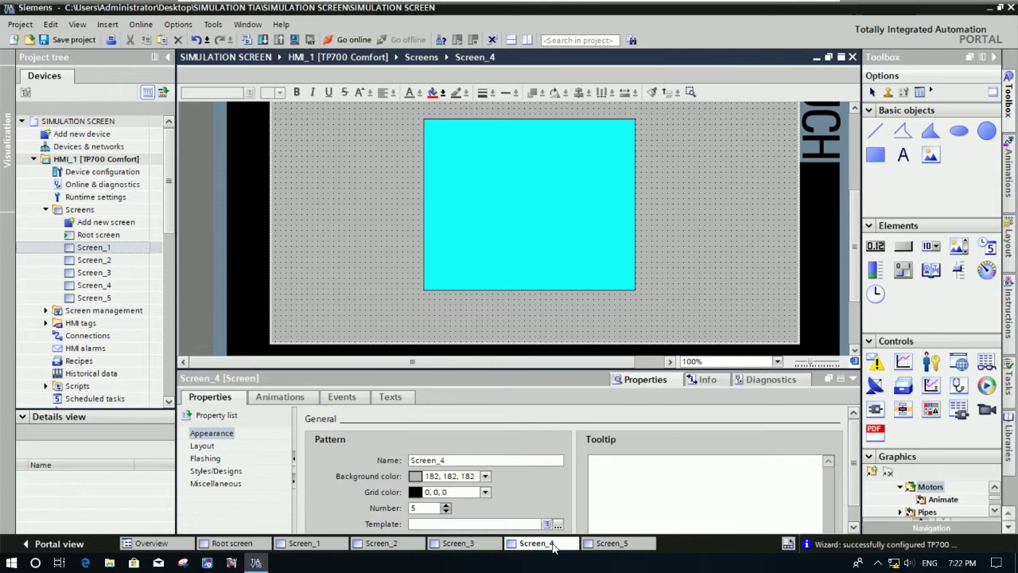
Step: Paste the copied rectangle onto Screen_5 and set its background color to green (0, 255, 0)
click(610, 544)
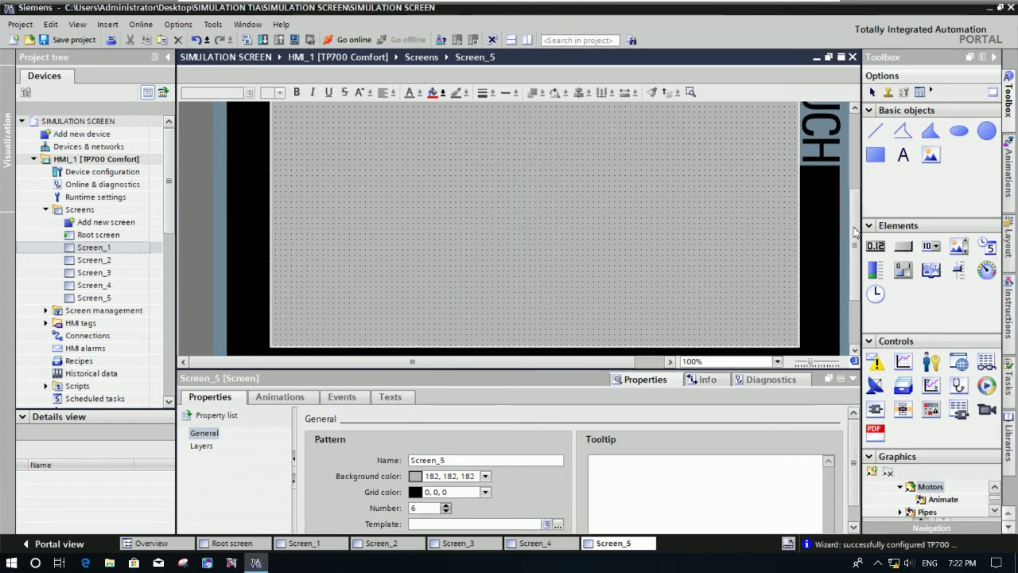
scroll(856, 231, up, 3)
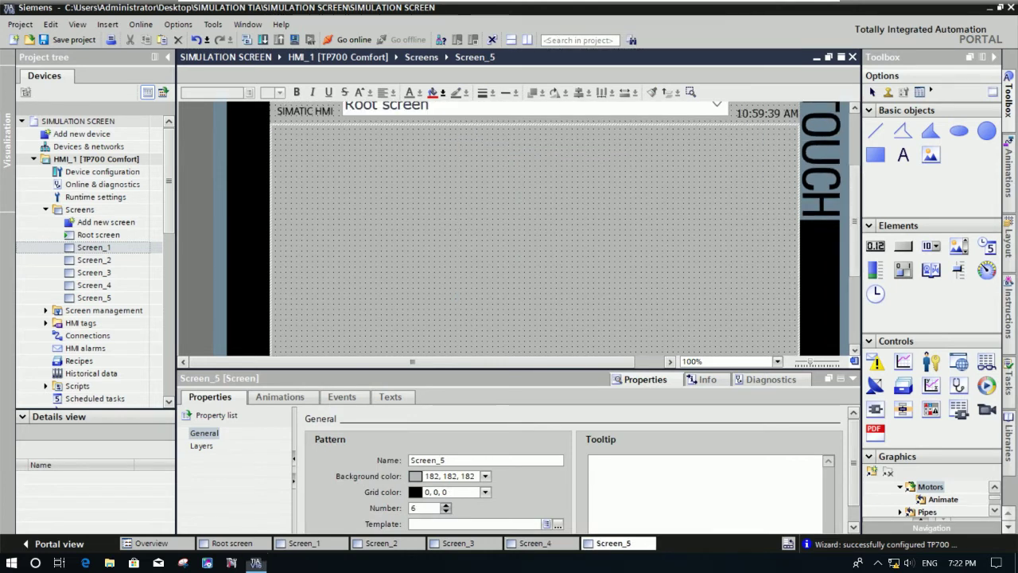
key(ctrl+v)
click(517, 459)
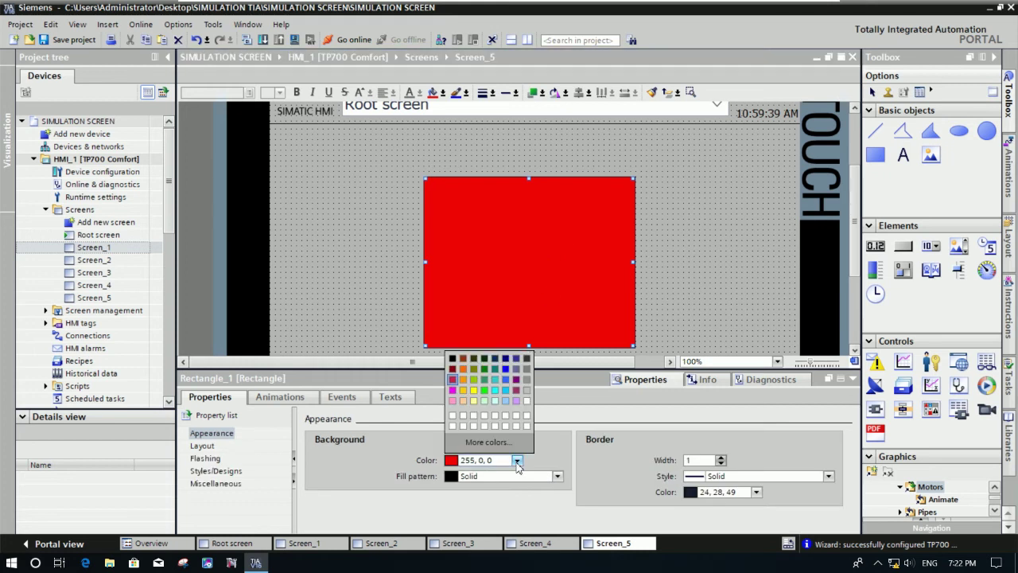
click(483, 390)
click(657, 272)
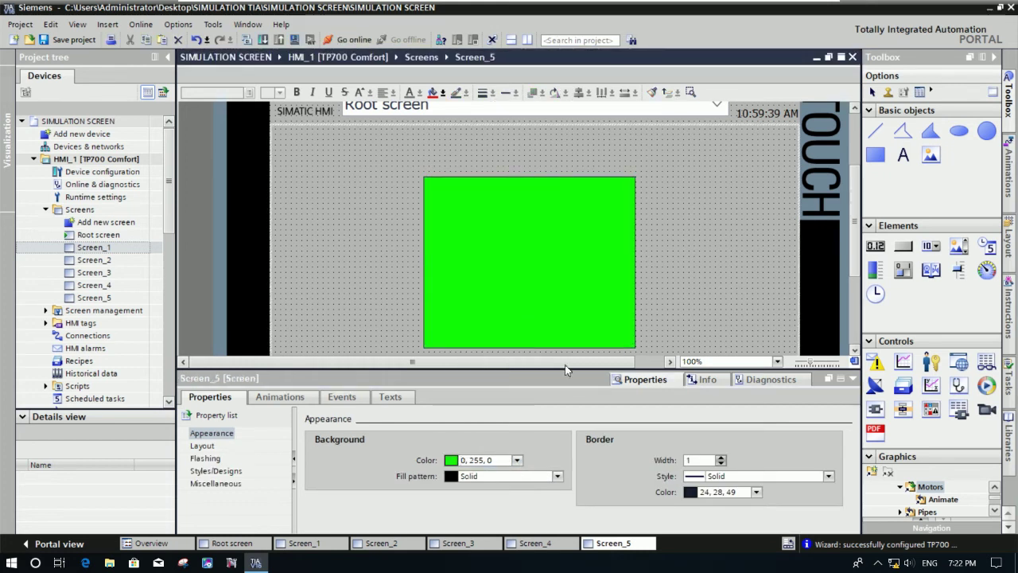
Step: Go back through the other screens to the Root screen and save the project
click(536, 544)
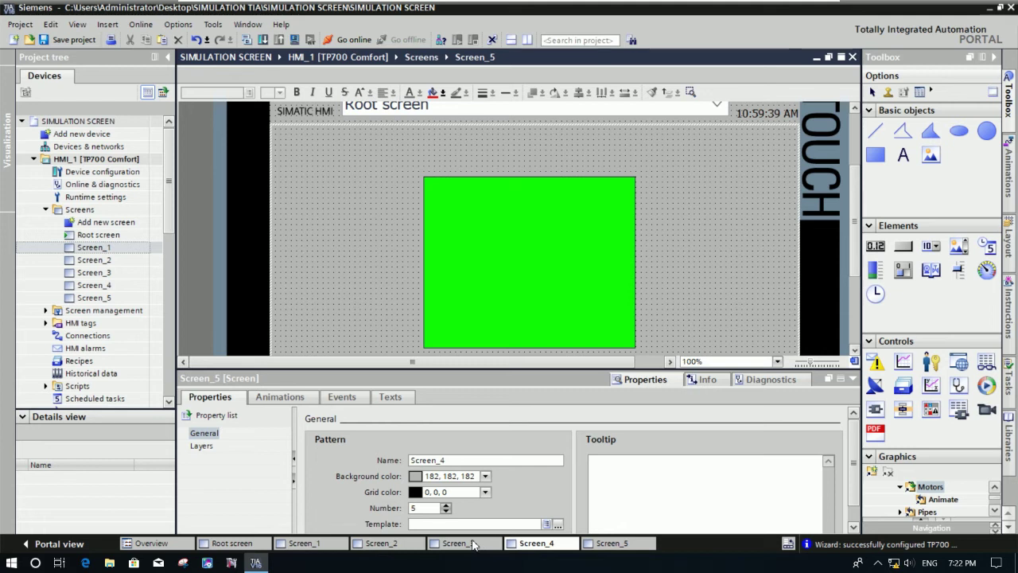
click(473, 544)
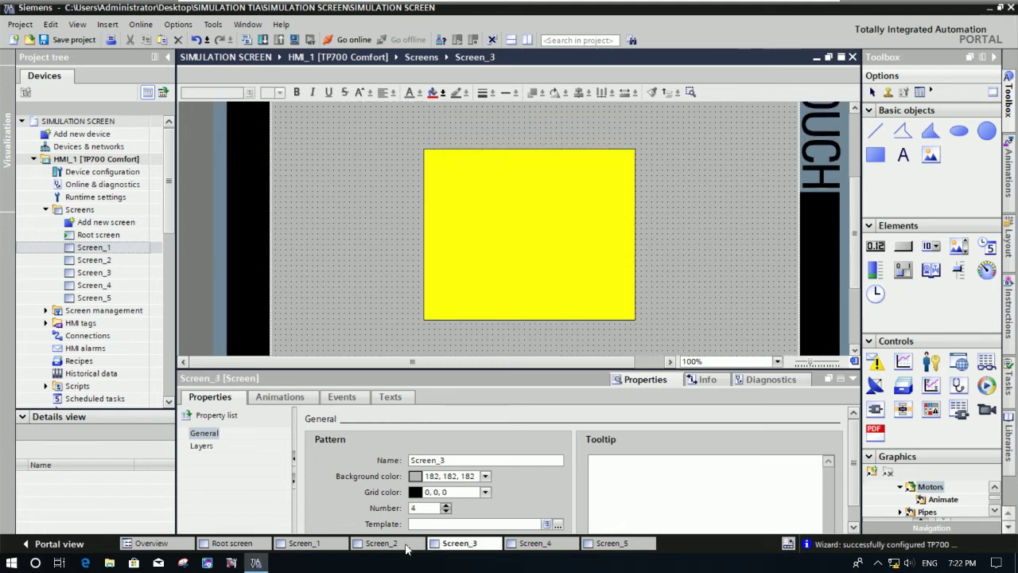
click(310, 544)
click(253, 543)
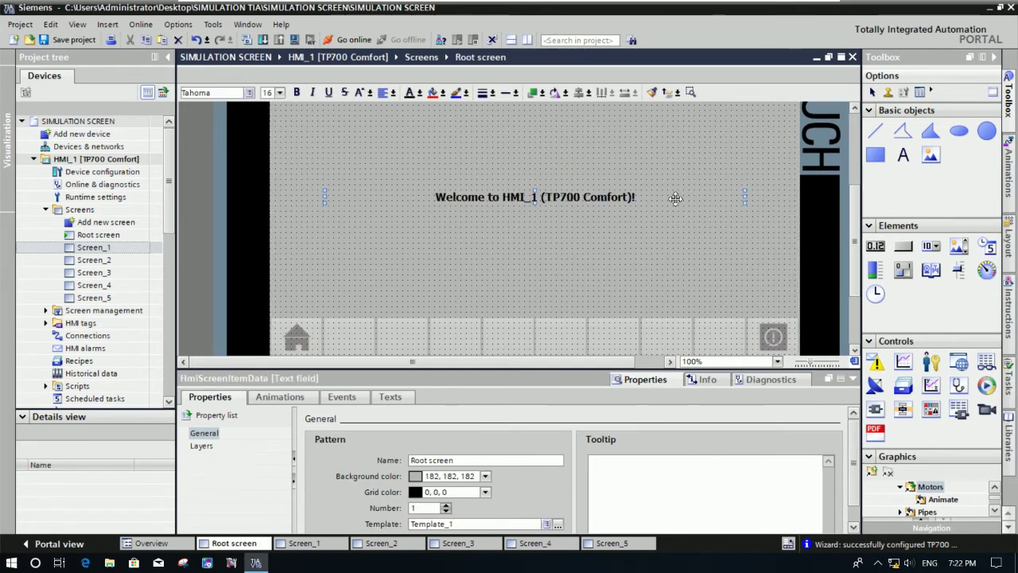
click(618, 246)
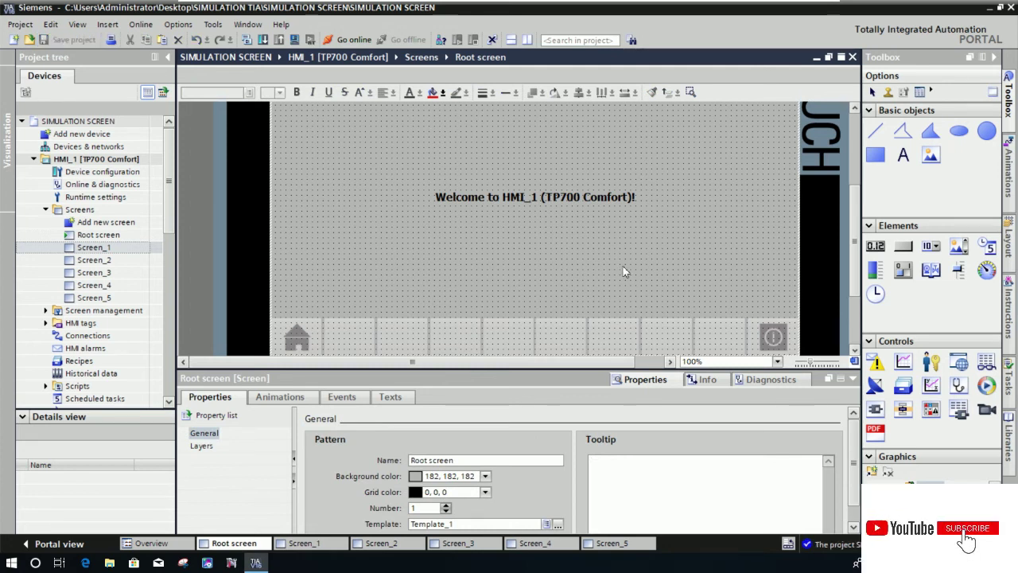
Step: Draw a button in the slot beside the home icon on the Root screen and label it SCREEN1
click(875, 155)
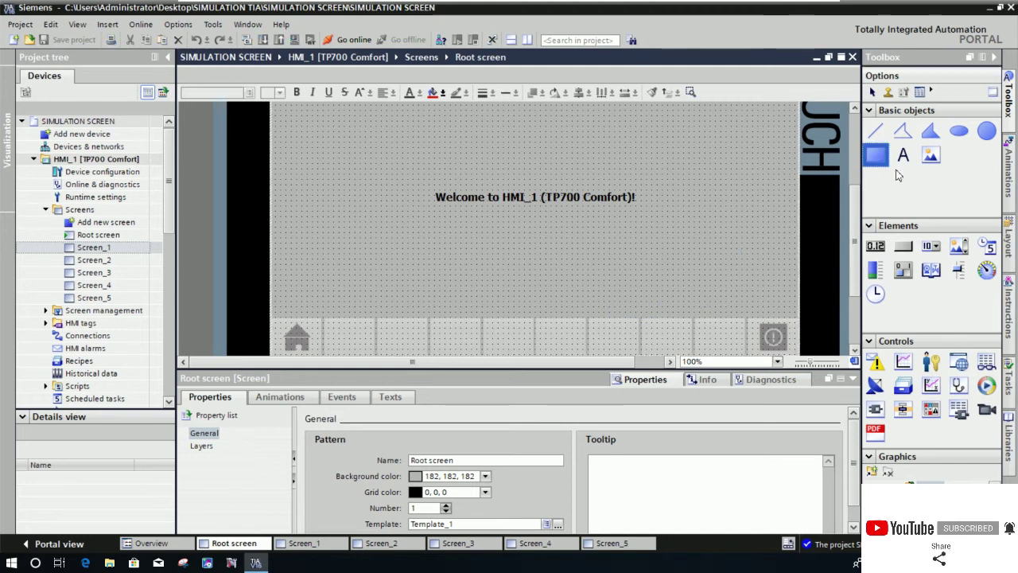
click(903, 248)
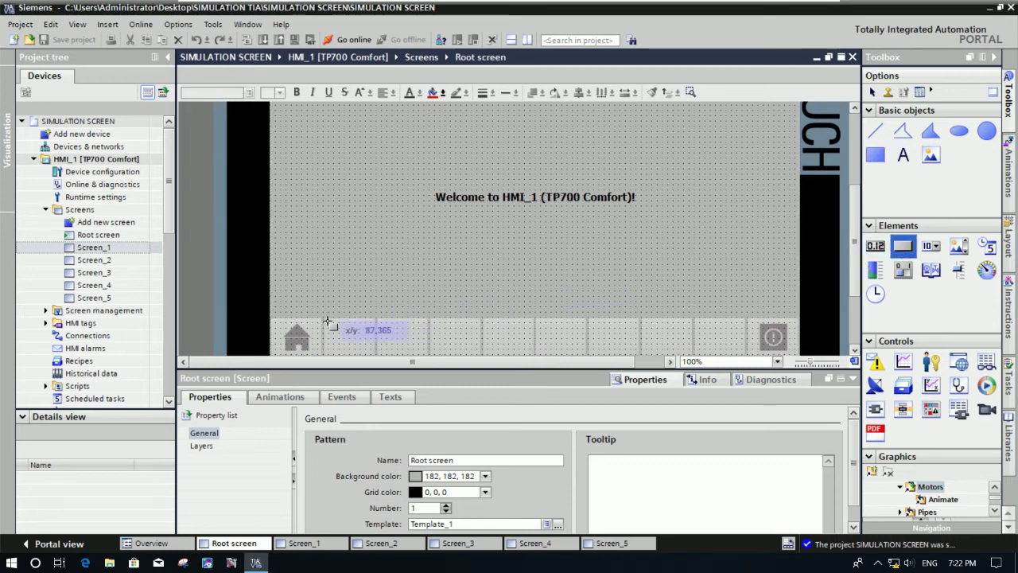
drag(327, 321, 379, 353)
drag(381, 310, 377, 283)
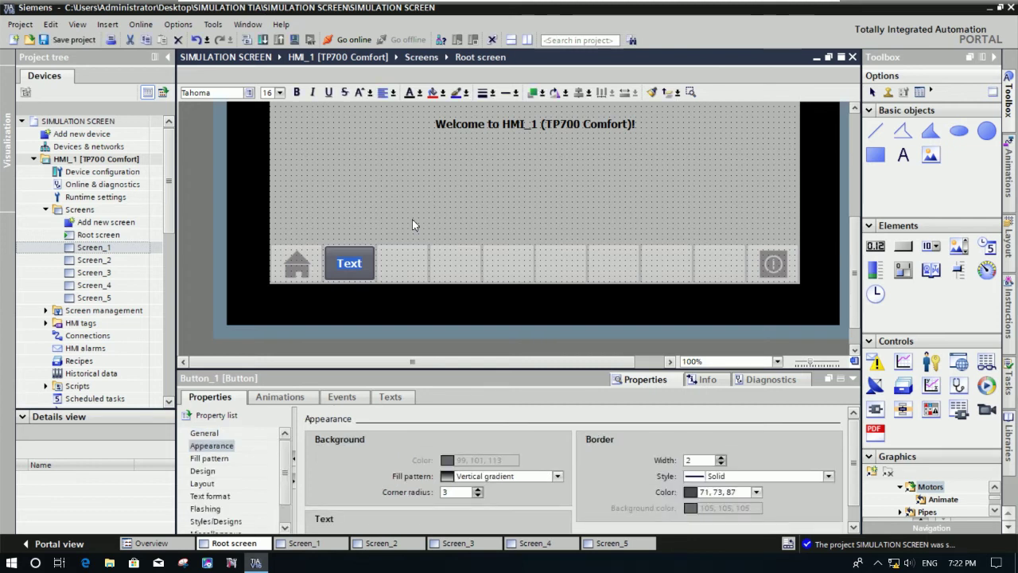
text(SCREEN1)
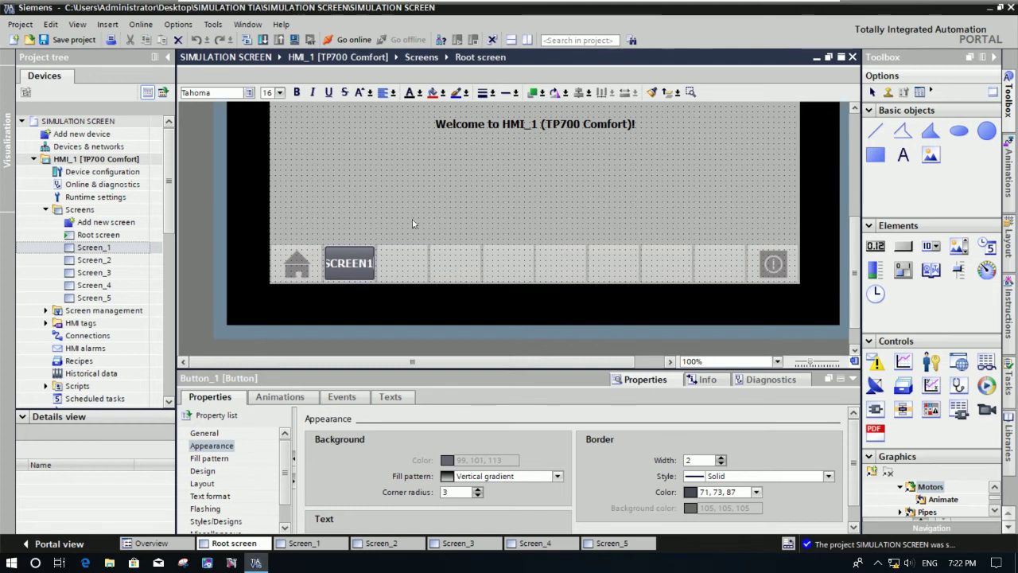
click(399, 241)
Step: Set the font size of the SCREEN1 button's text to 12, keeping Tahoma Bold
click(350, 264)
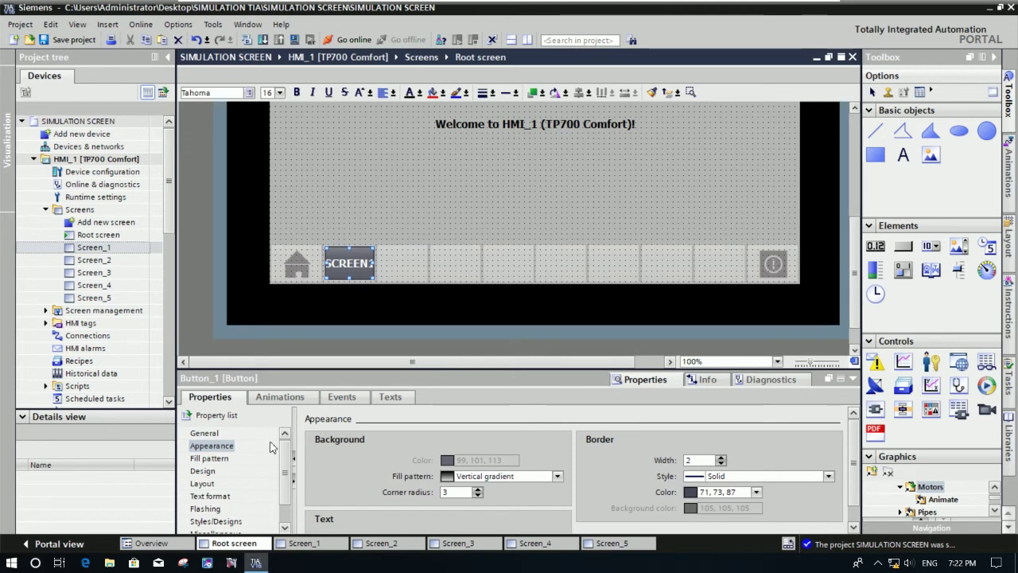
click(212, 496)
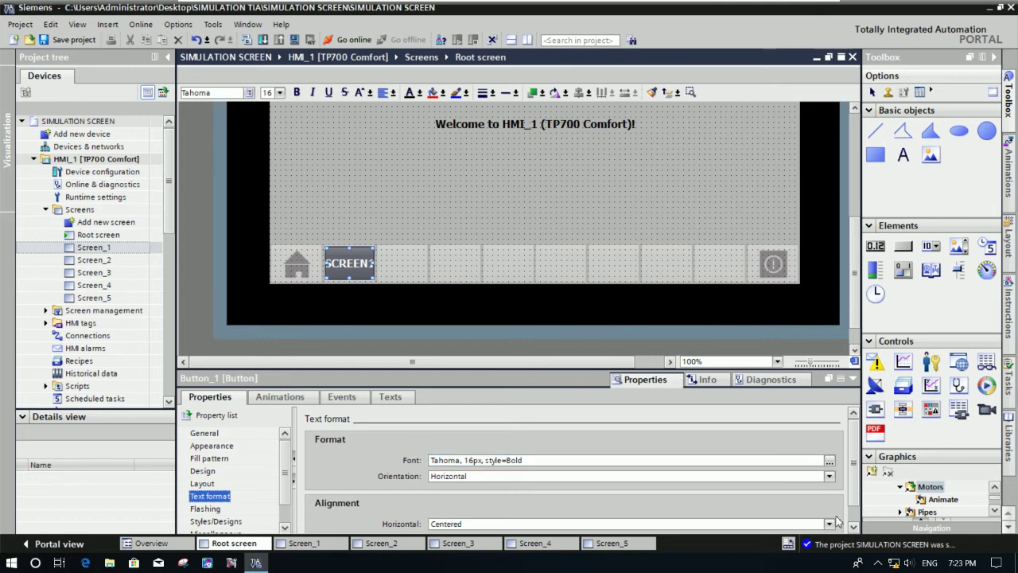
click(829, 460)
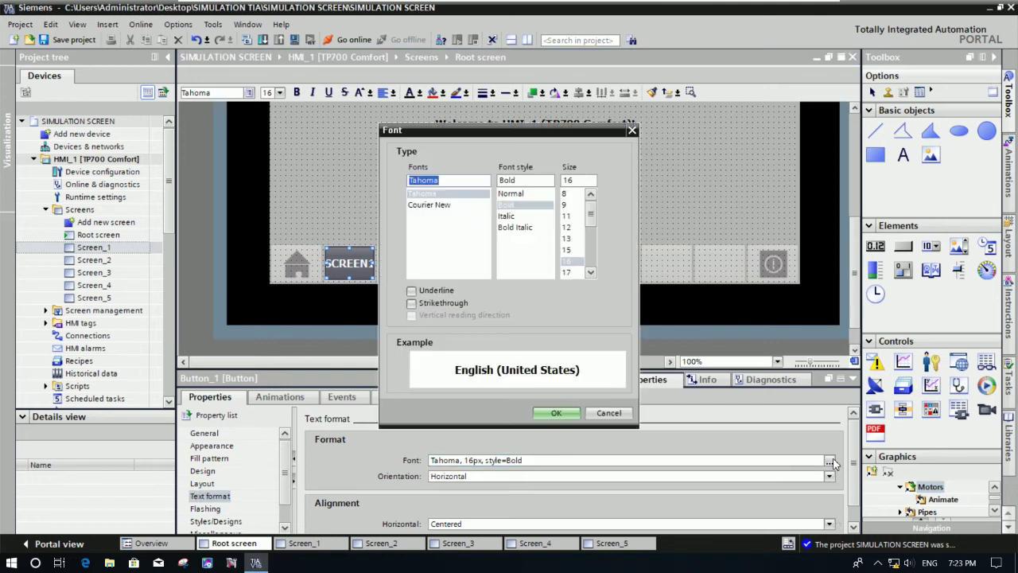
click(568, 226)
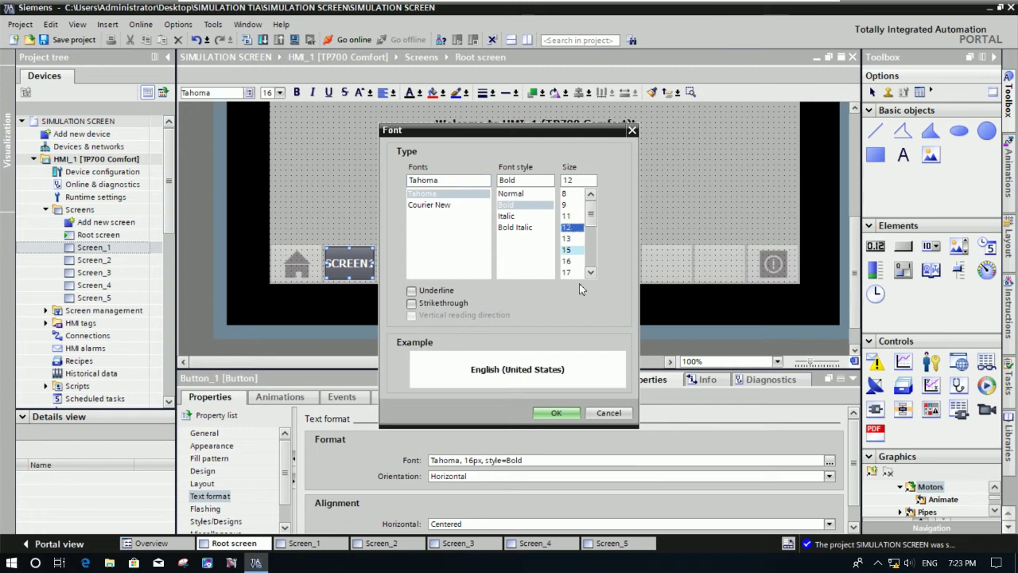
click(554, 412)
click(458, 193)
click(347, 265)
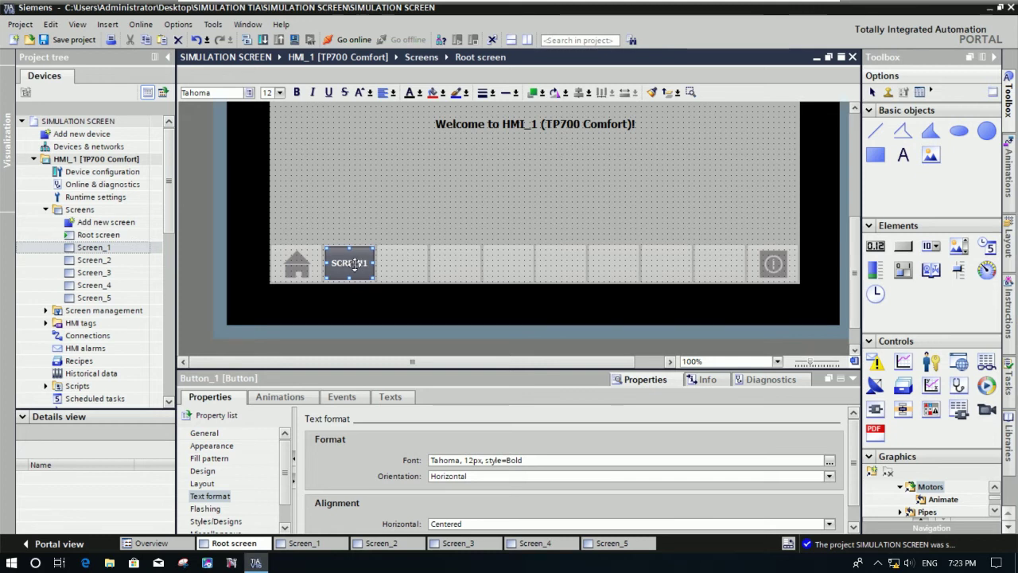
click(406, 227)
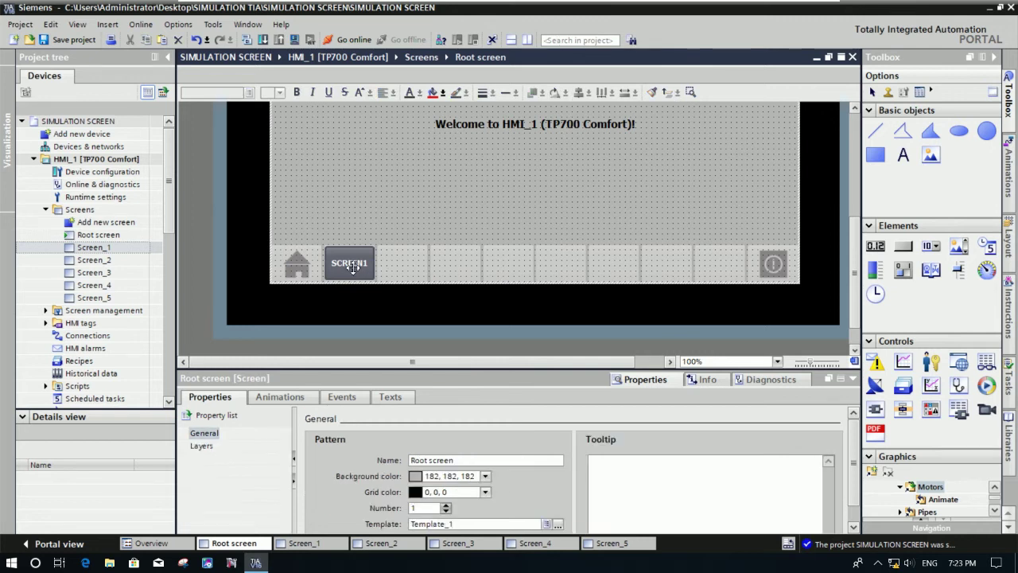
Step: Add the ActivateScreen function to the SCREEN1 button's Release event with Screen_1 as the screen name
click(354, 267)
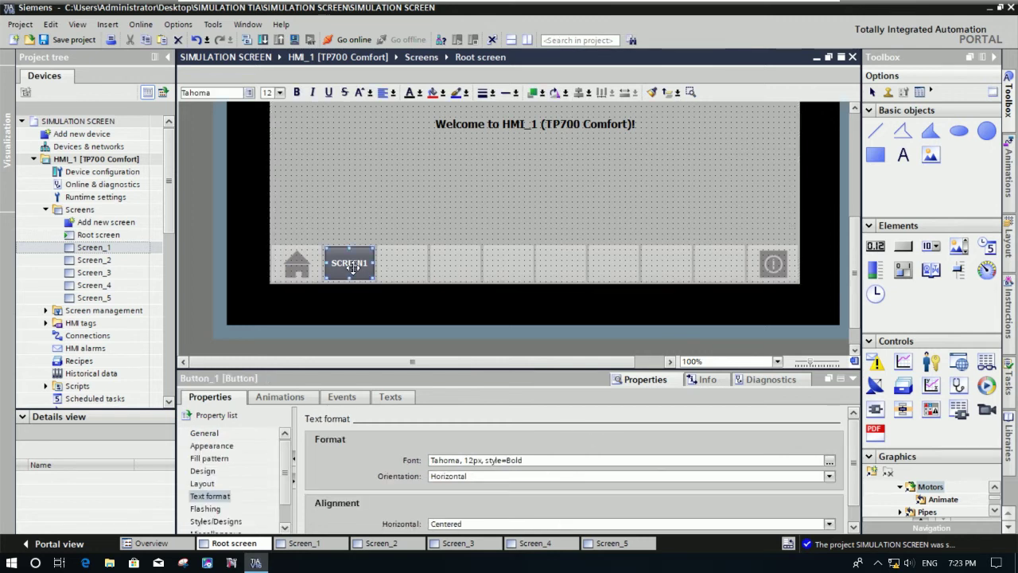
right_click(354, 268)
click(409, 475)
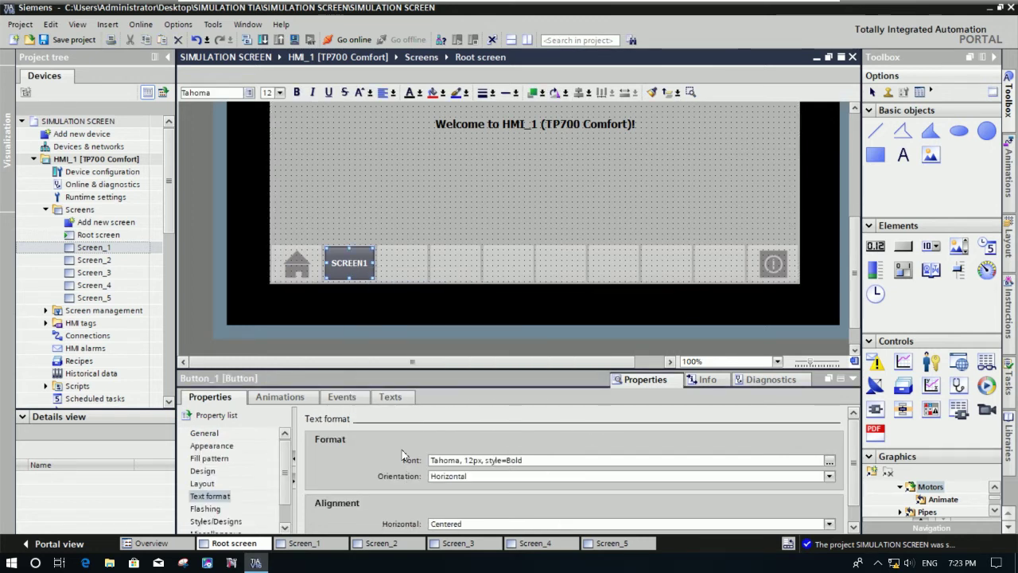
click(342, 396)
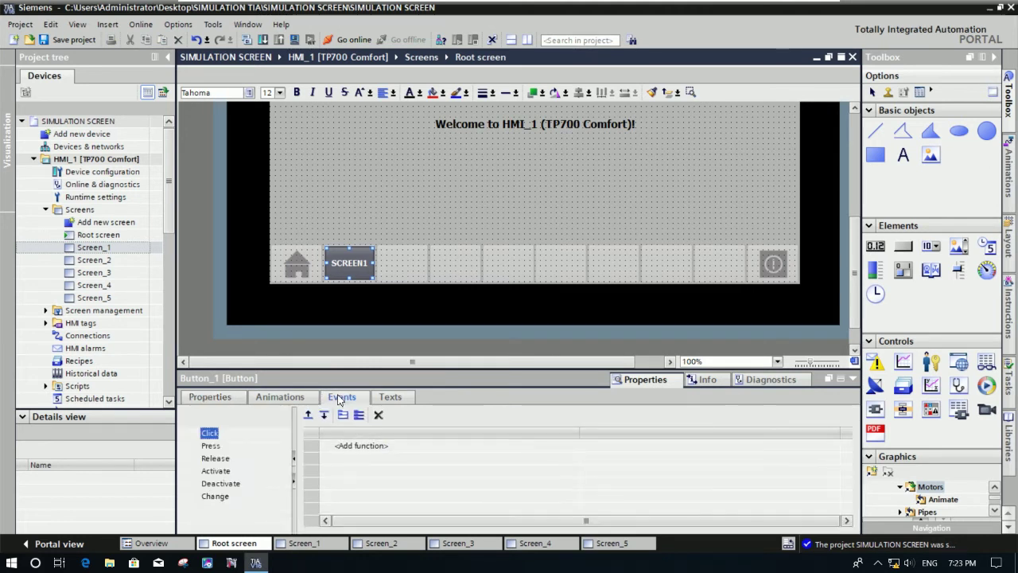
click(217, 457)
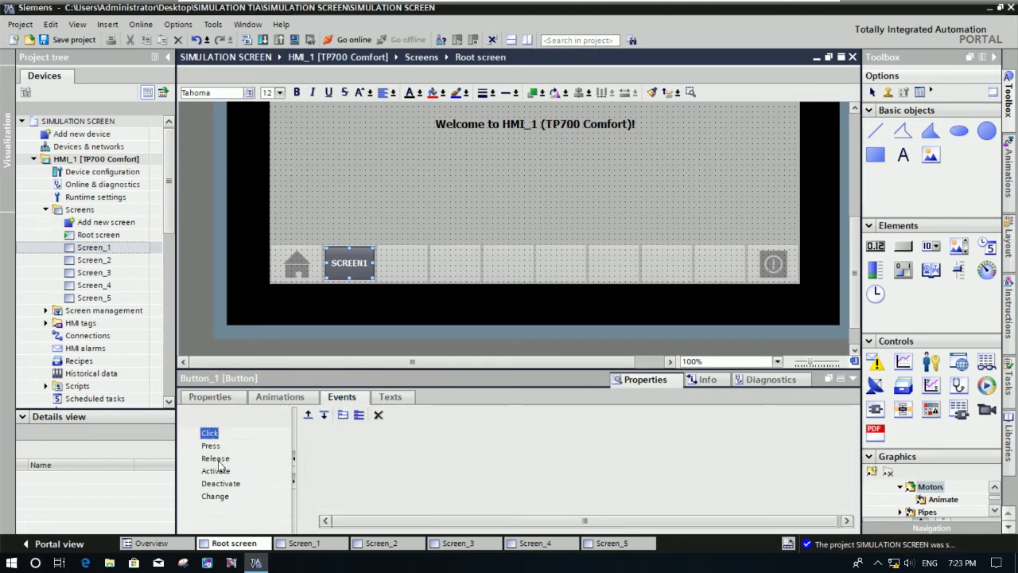
click(409, 446)
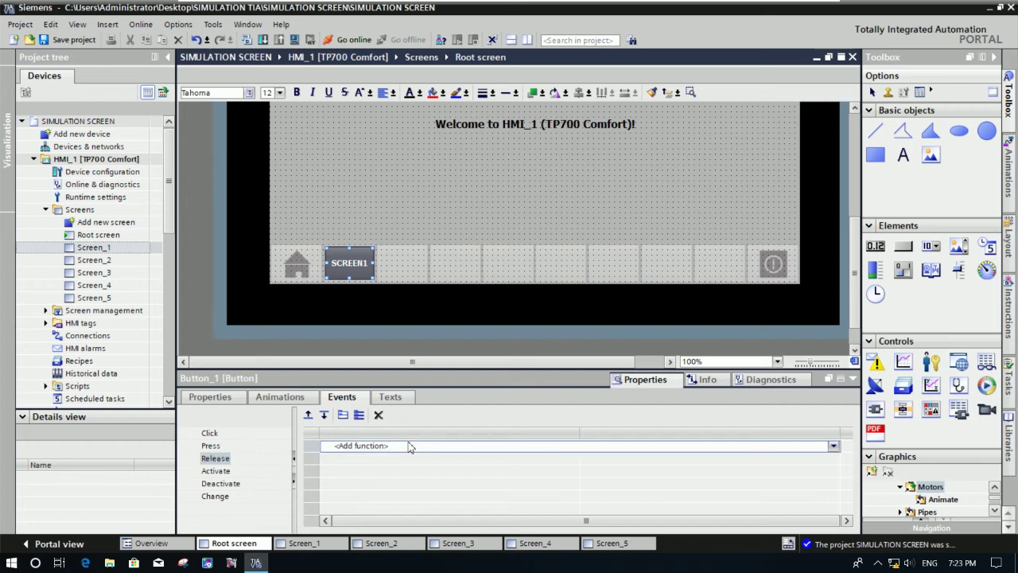
text(ACT)
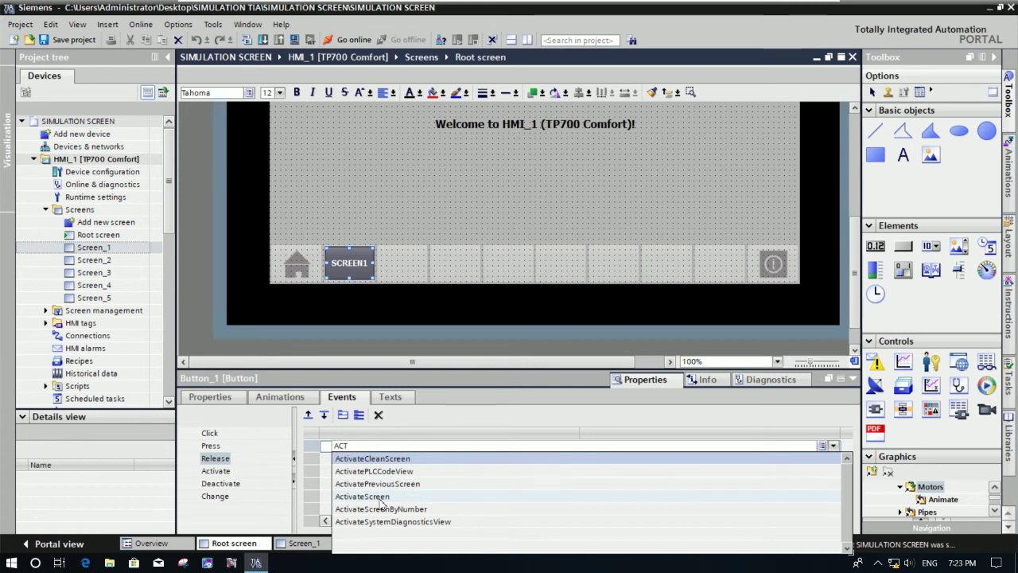
click(381, 499)
click(650, 465)
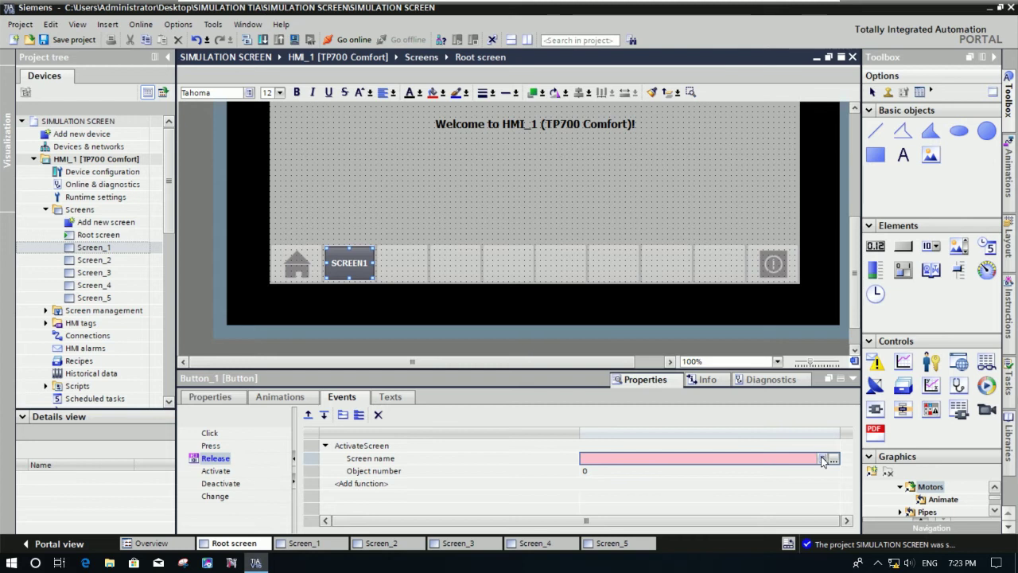
click(822, 460)
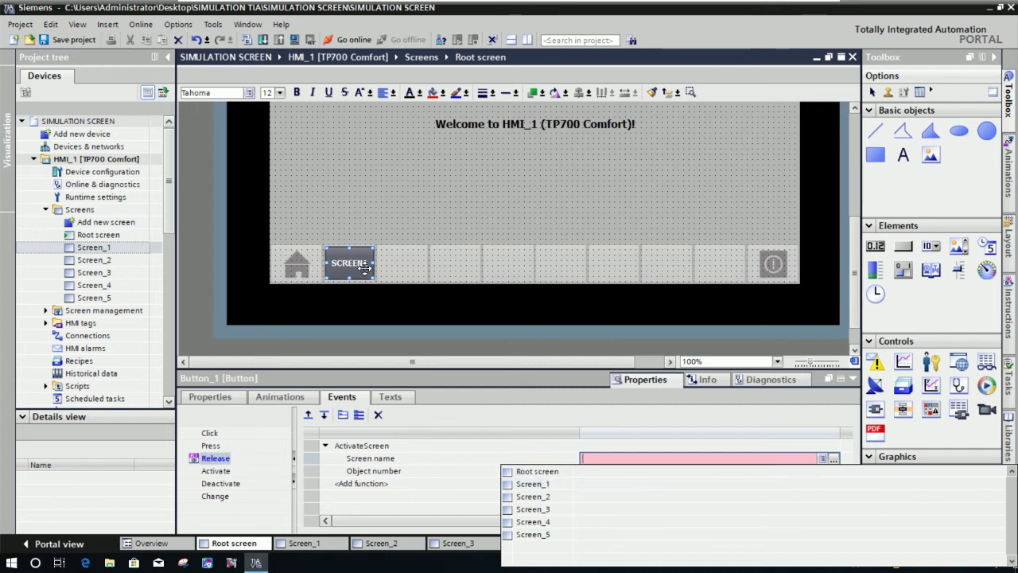
click(532, 484)
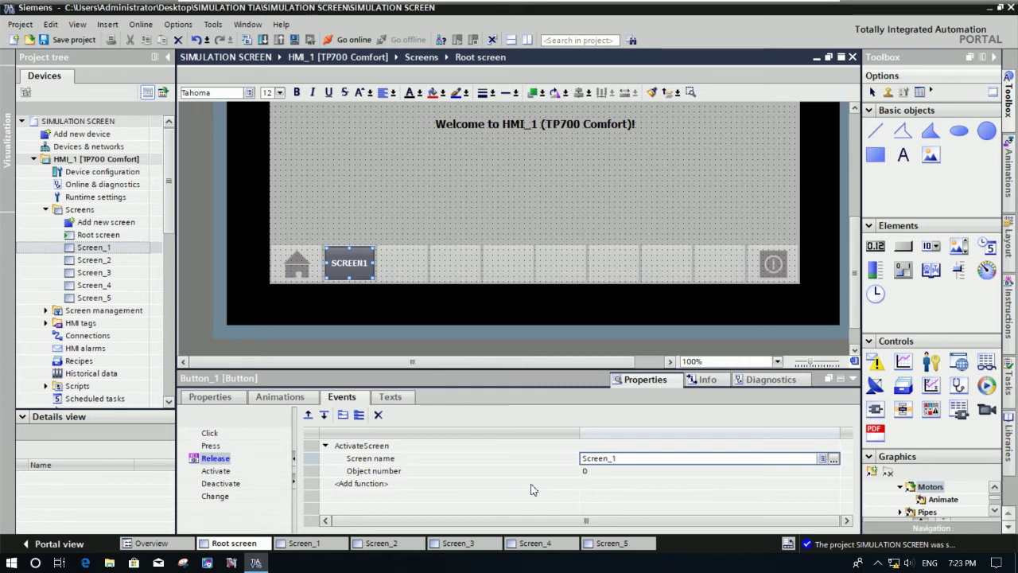
Step: Duplicate the SCREEN1 button and position the copy in the adjacent slot of the Root screen's button bar
click(389, 253)
click(362, 258)
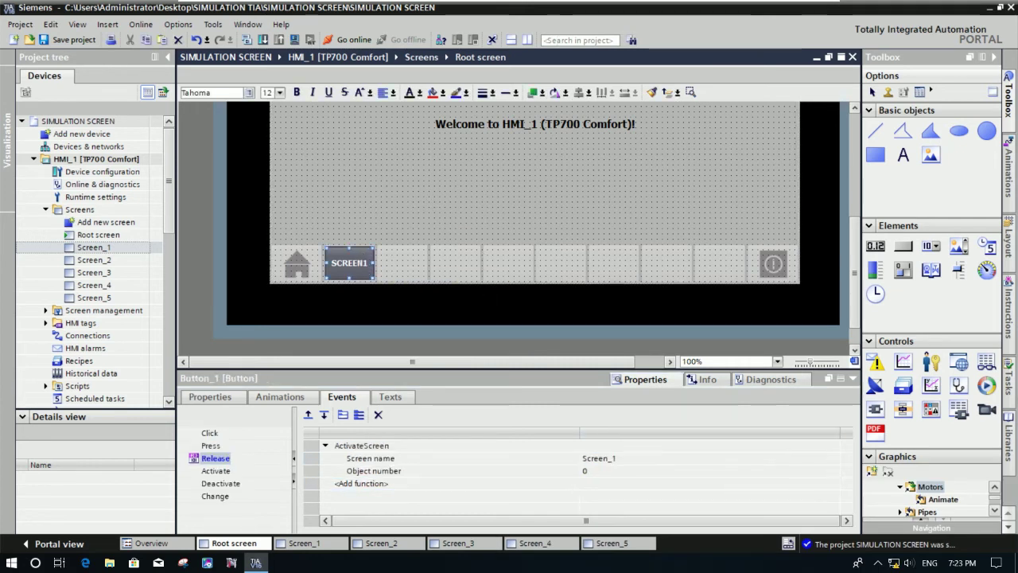
key(ctrl+v)
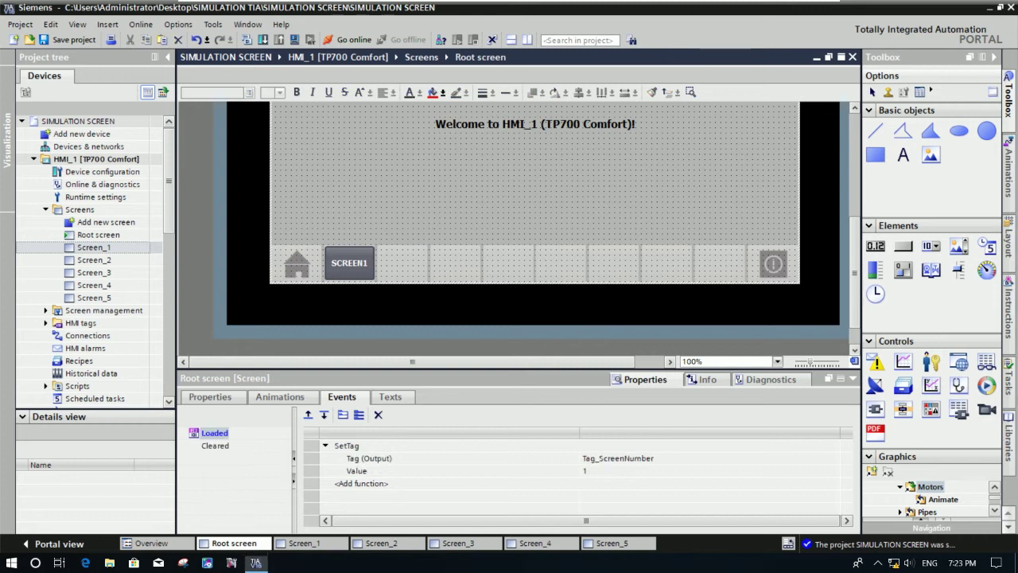
drag(363, 268, 412, 270)
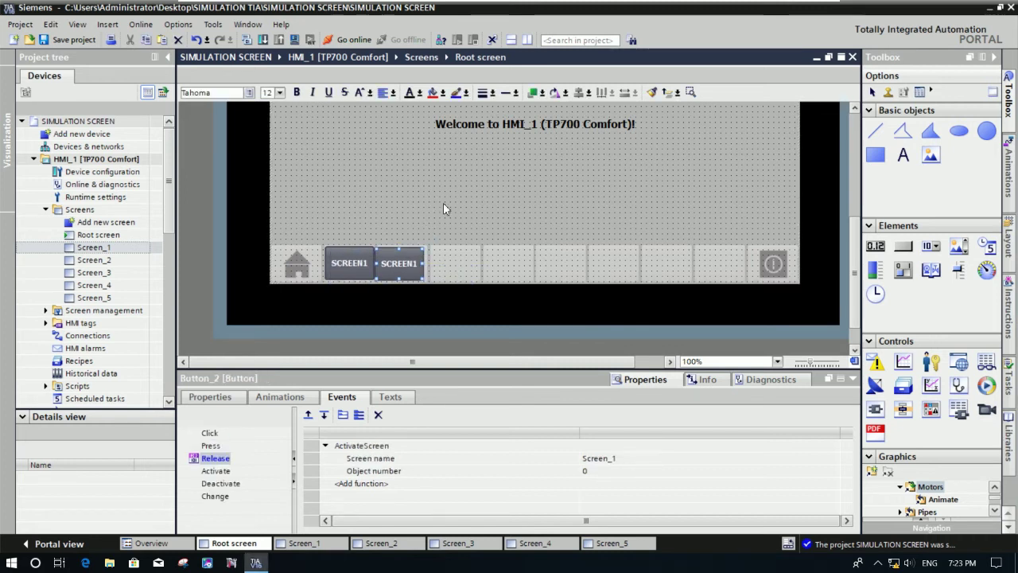
key(Right)
key(Right)
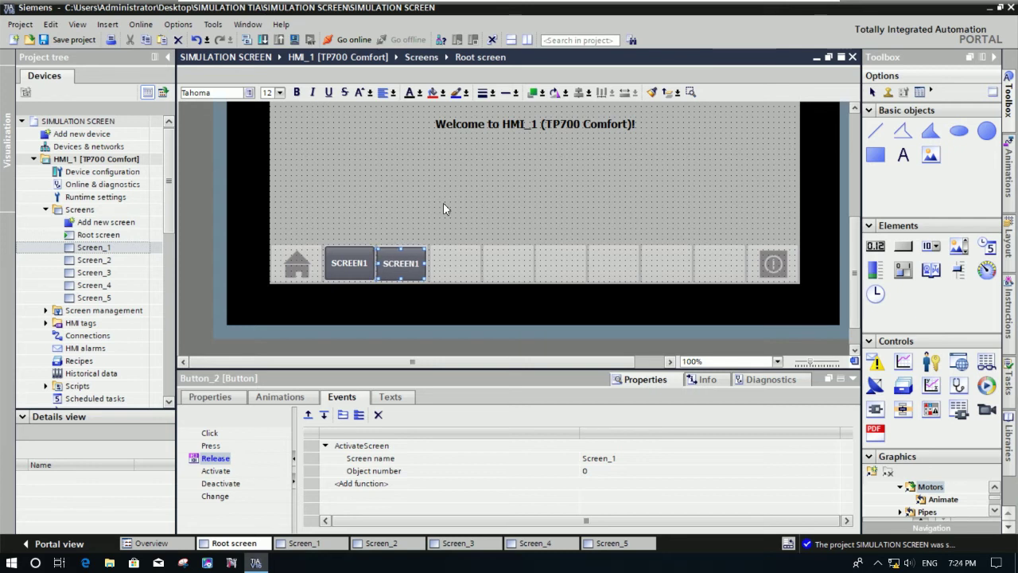
Step: Change the label of the copied button beside SCREEN1 to SCREEN2
double_click(404, 262)
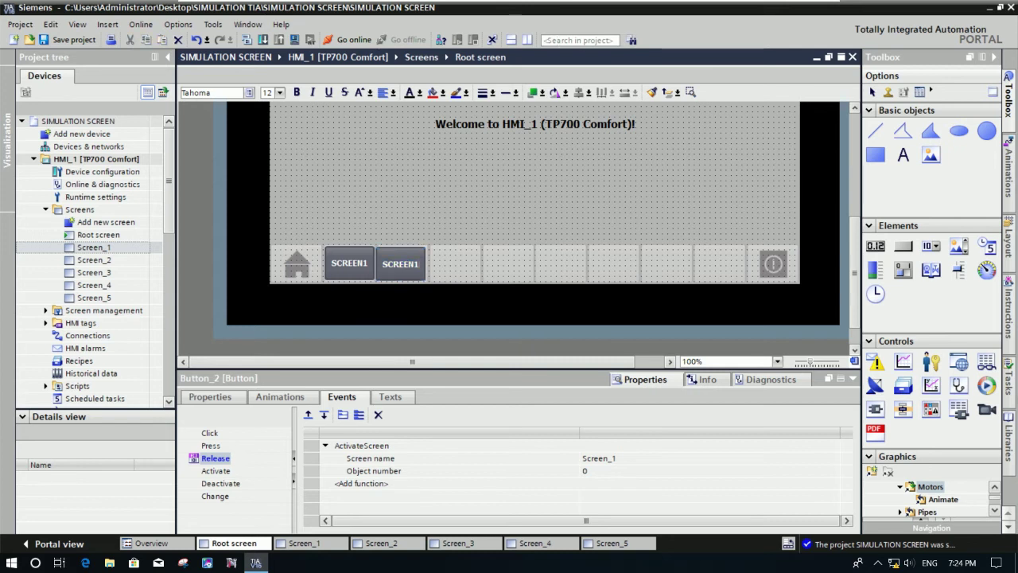
text(2)
click(448, 186)
Step: Open the screen name of the ActivateScreen function on the SCREEN2 button's Release event for editing
click(400, 264)
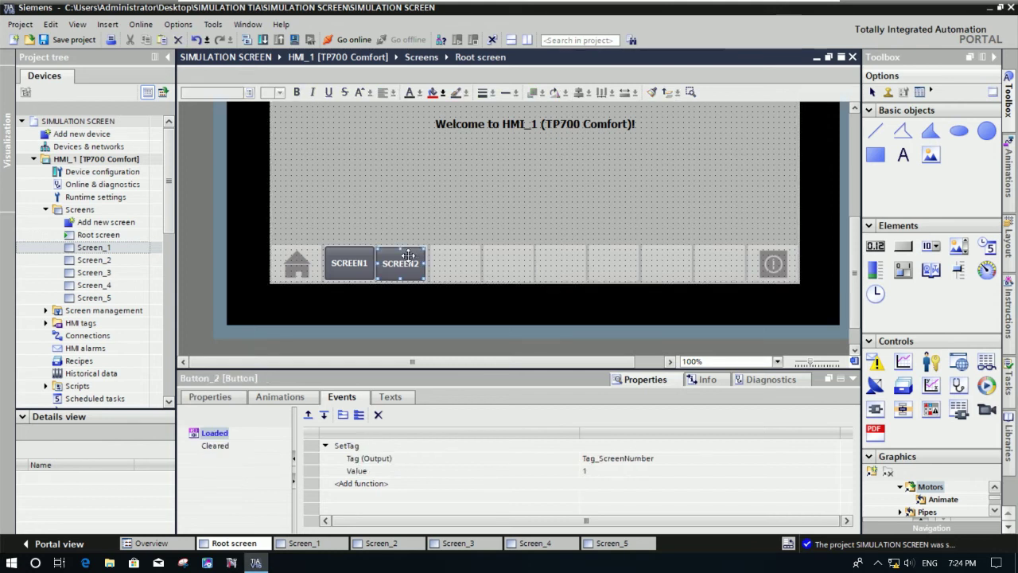
click(215, 458)
click(641, 463)
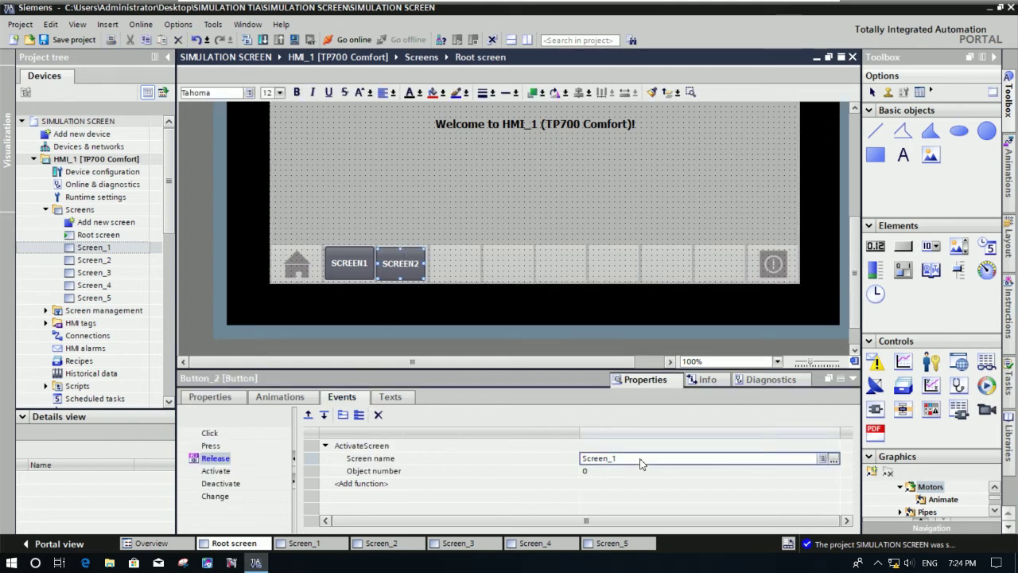
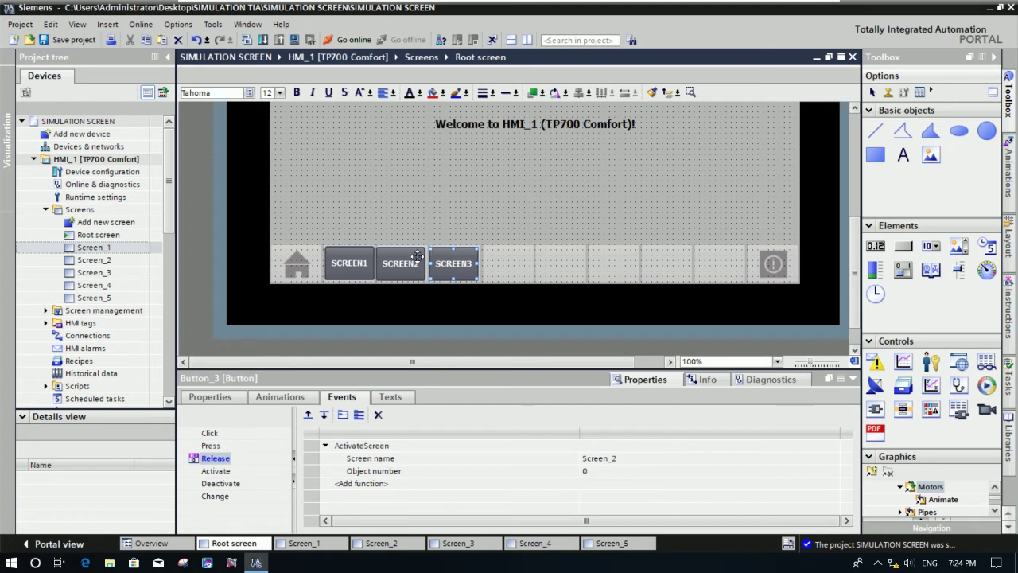
Step: Check the SCREEN2 button's Release event and set the SCREEN3 button's ActivateScreen screen name to Screen_3
click(414, 257)
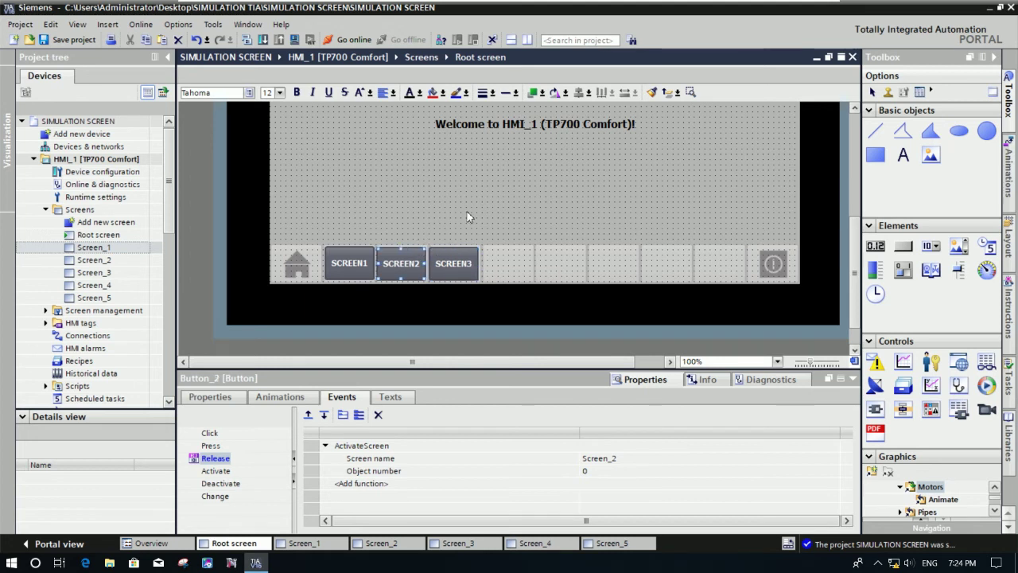
click(468, 216)
click(454, 263)
click(641, 460)
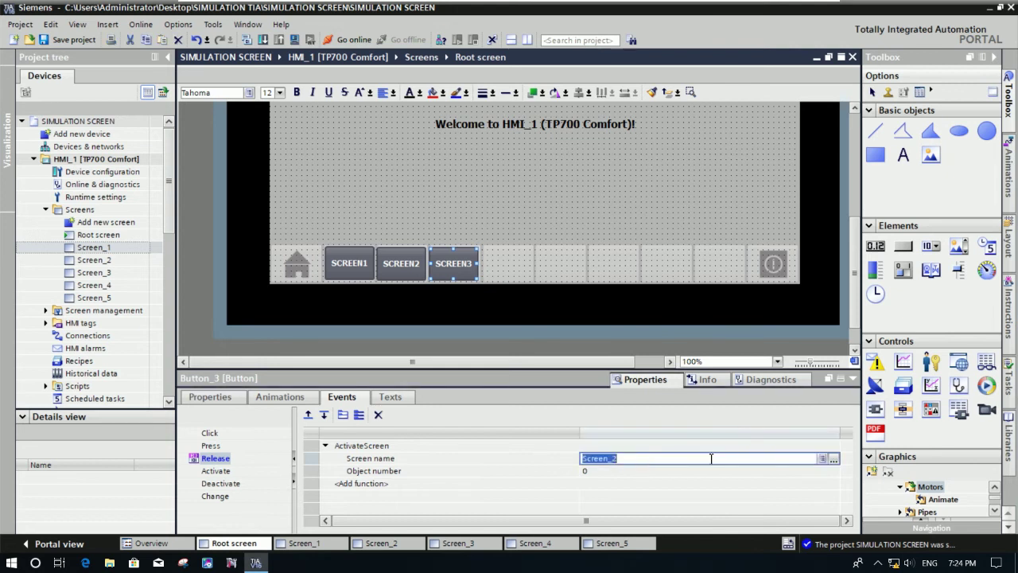
click(633, 459)
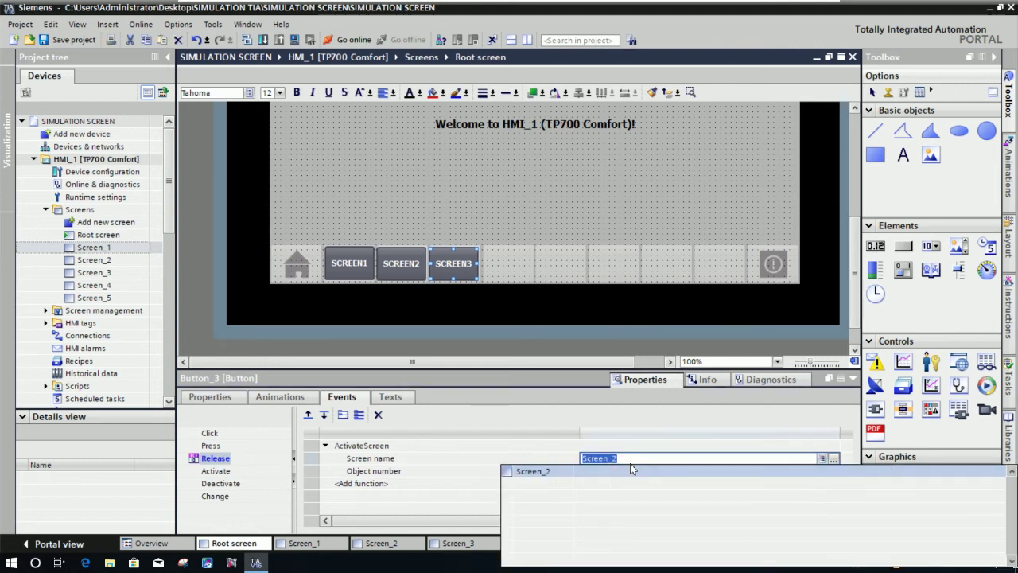
key(BackSpace)
text(3)
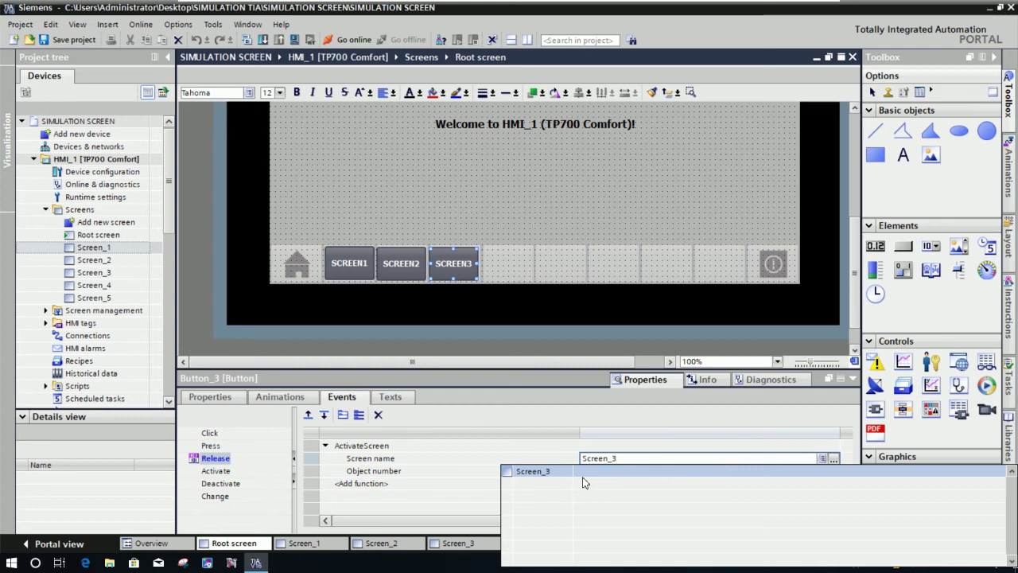
click(533, 471)
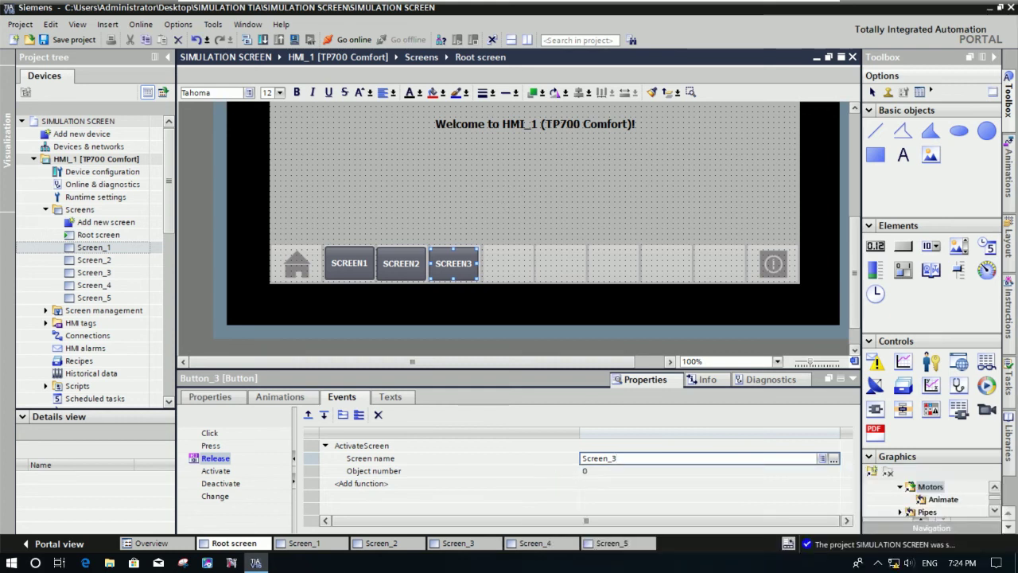
click(489, 219)
Step: Duplicate the SCREEN3 button into the next free slot and label the copy SCREEN4
click(466, 263)
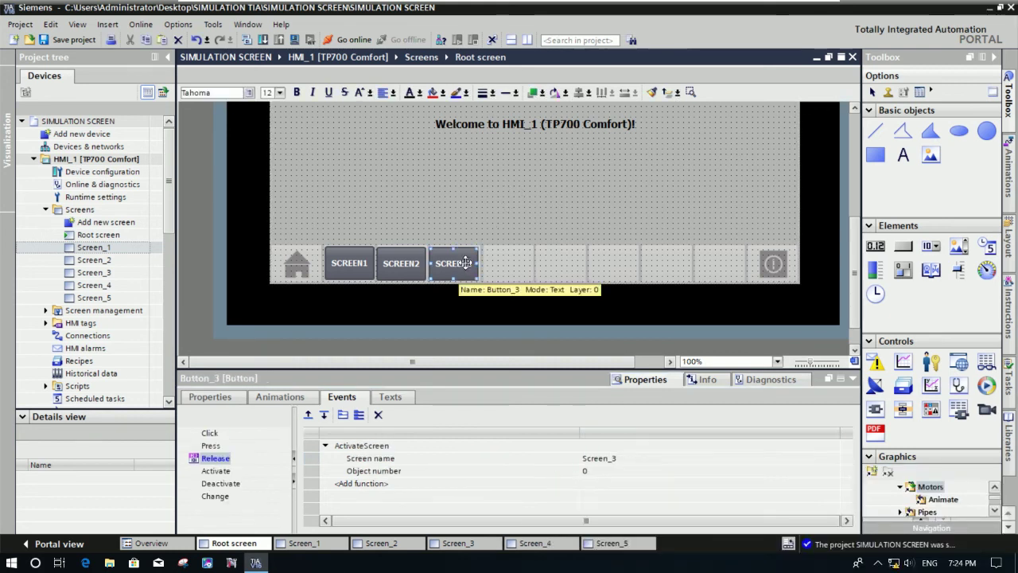
drag(455, 265, 512, 270)
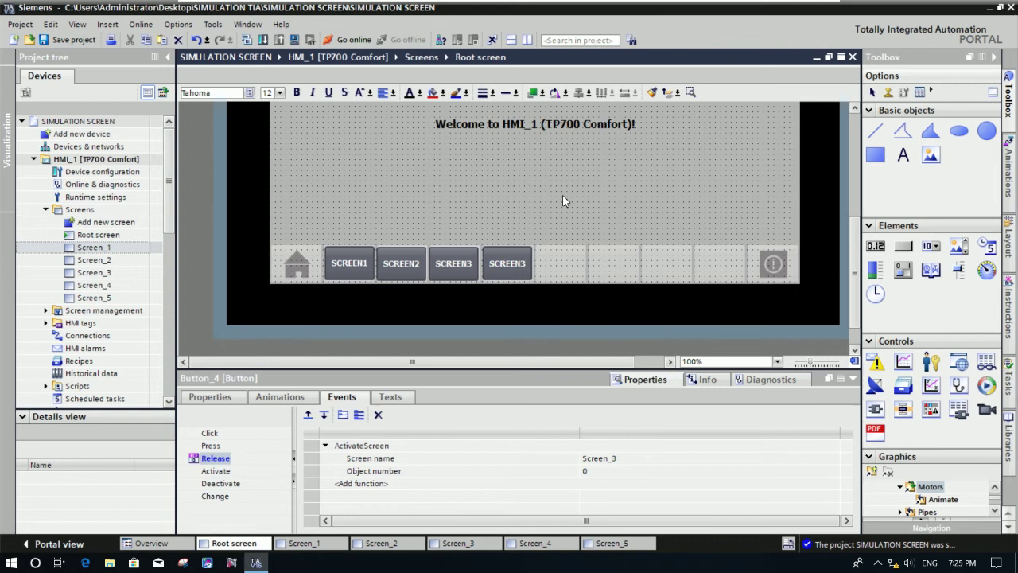
key(BackSpace)
text(4)
click(541, 252)
Step: Set the ActivateScreen screen name on the SCREEN4 button's Release event to Screen_4
click(509, 264)
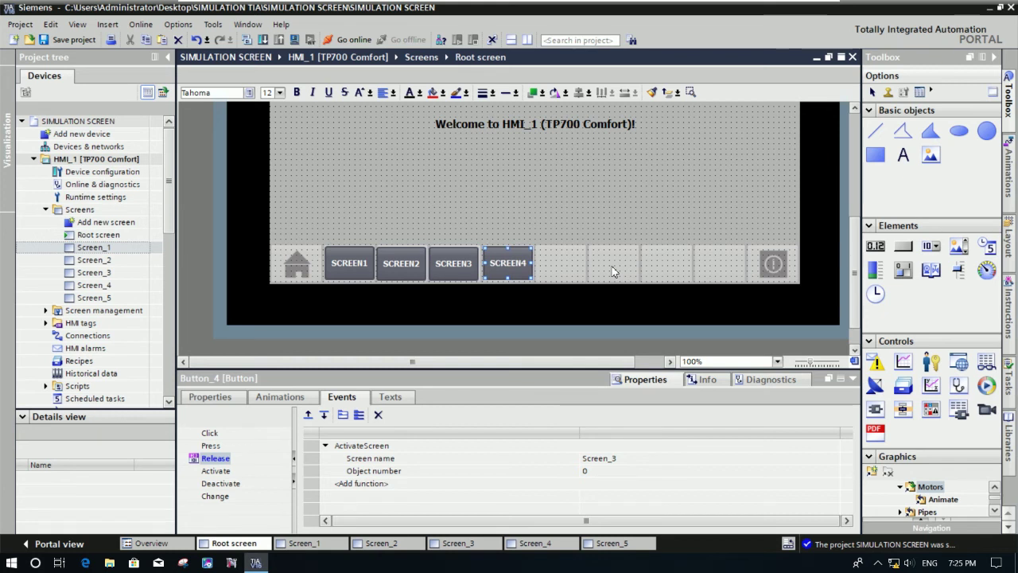
click(636, 461)
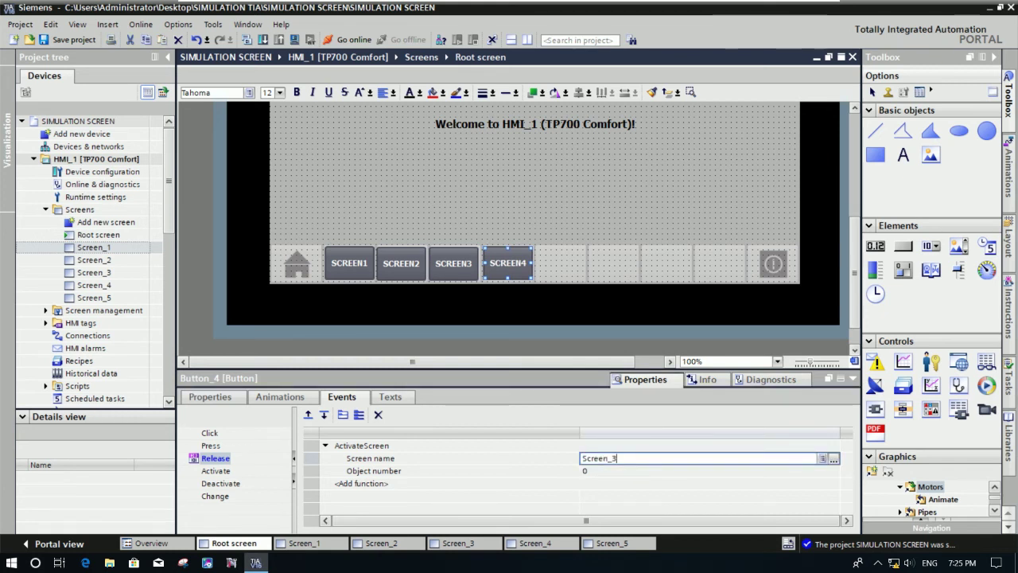
click(822, 458)
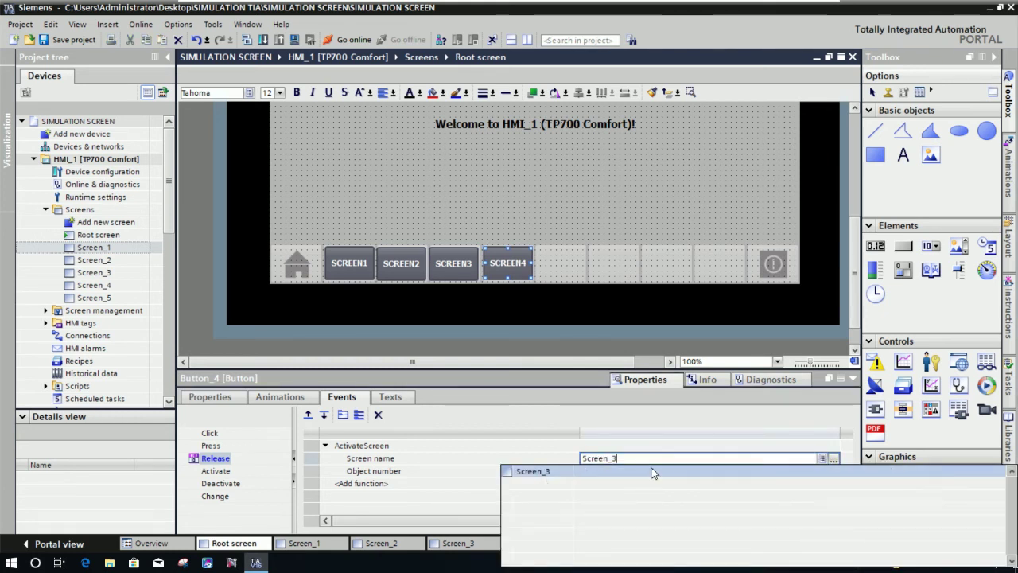
key(BackSpace)
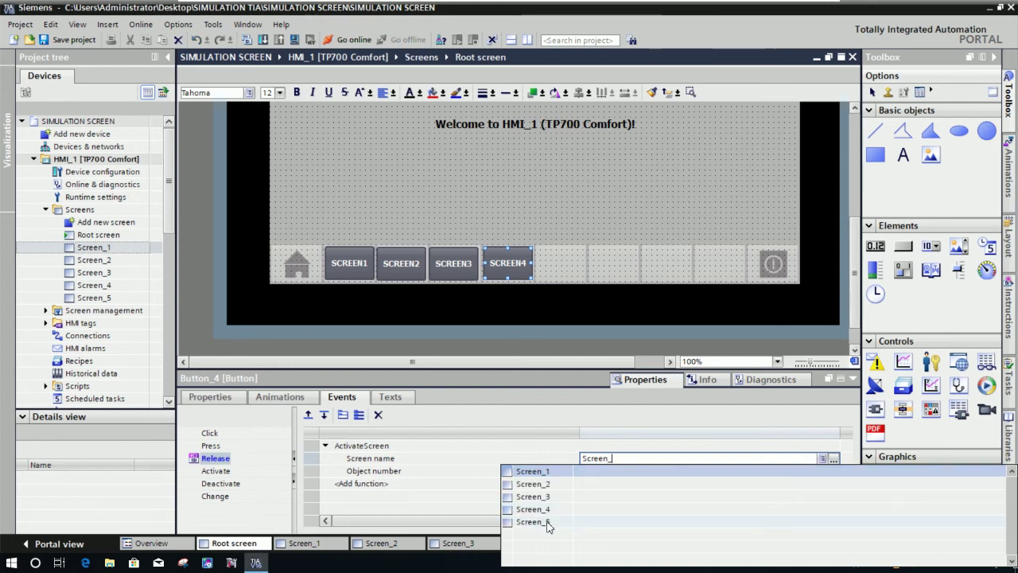
click(533, 509)
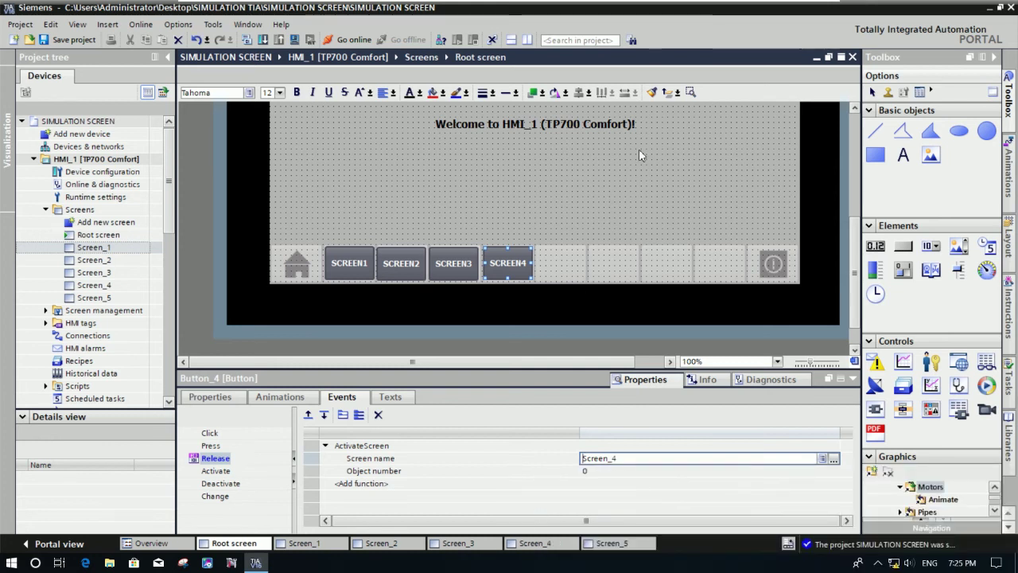
Step: Duplicate the SCREEN4 button into the next free slot and label the copy SCREEN5
click(513, 258)
click(515, 267)
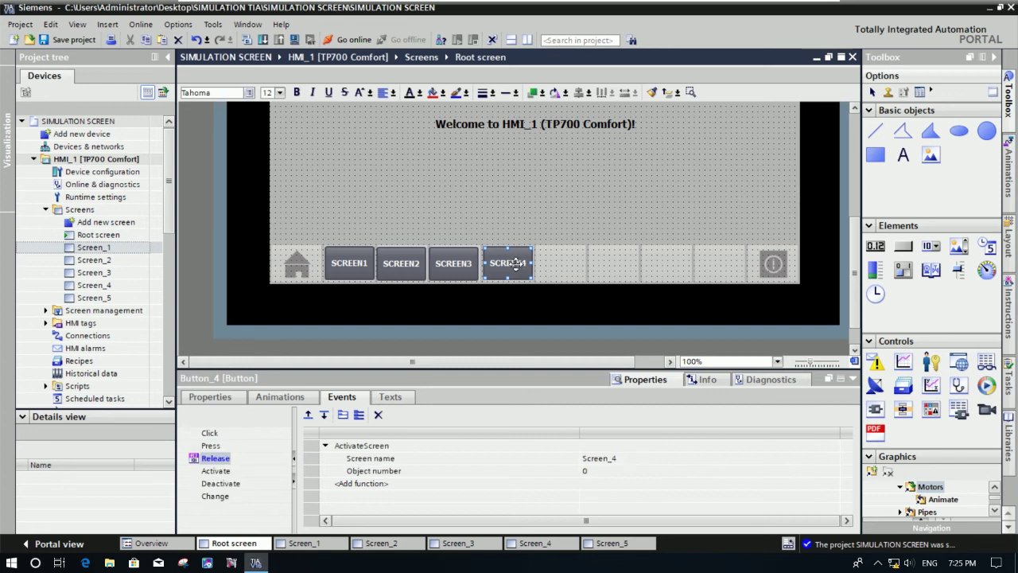
drag(515, 263, 568, 267)
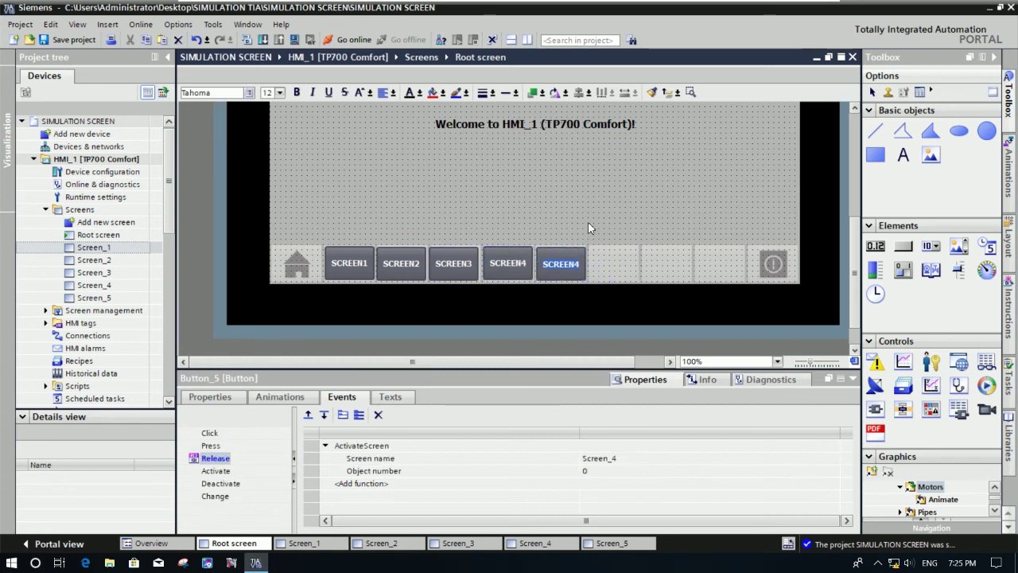
text(SCREEN5)
key(Return)
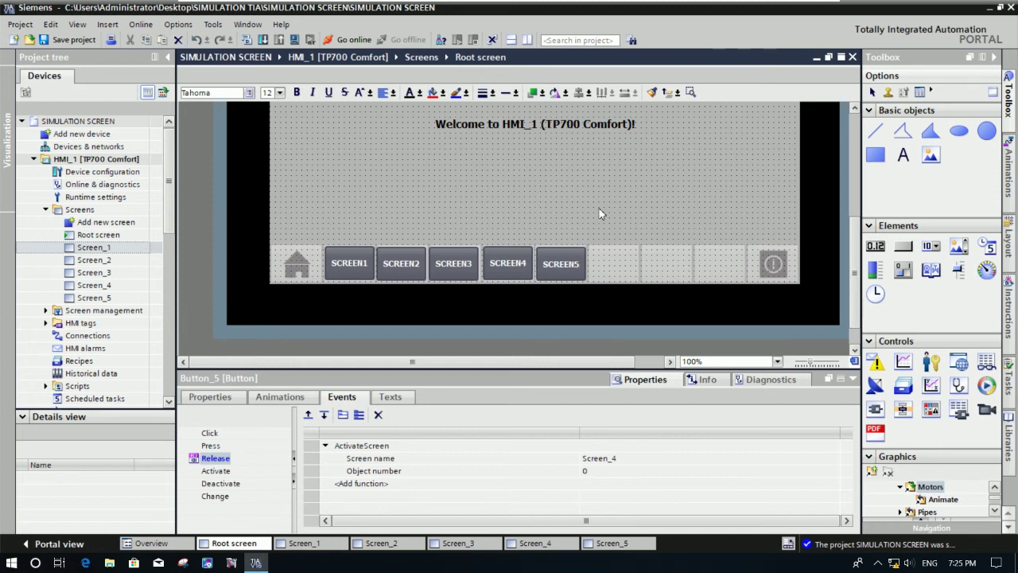
click(600, 213)
Step: Set the ActivateScreen screen name on the SCREEN5 button's Release event to Screen_5
click(561, 263)
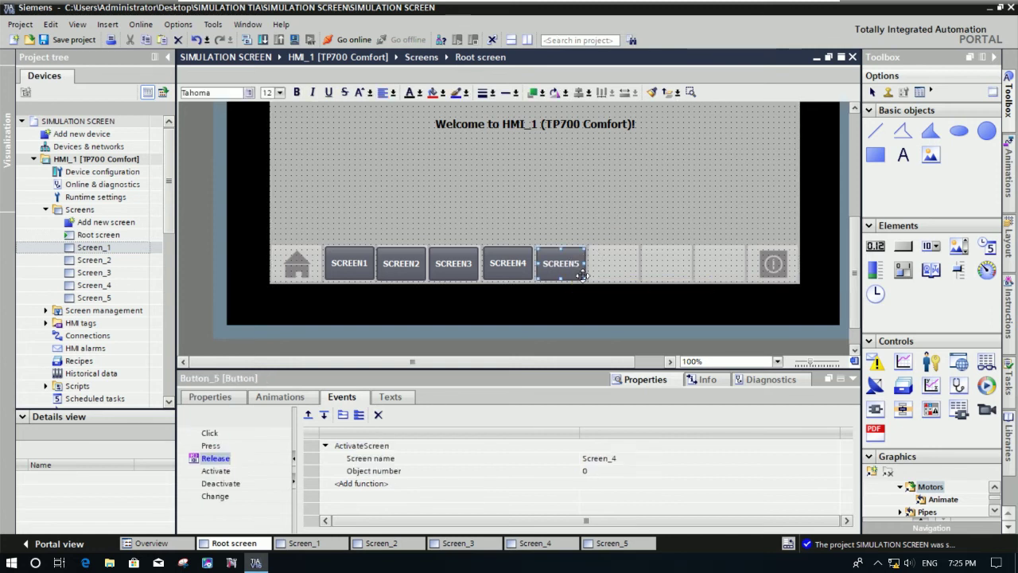
click(618, 461)
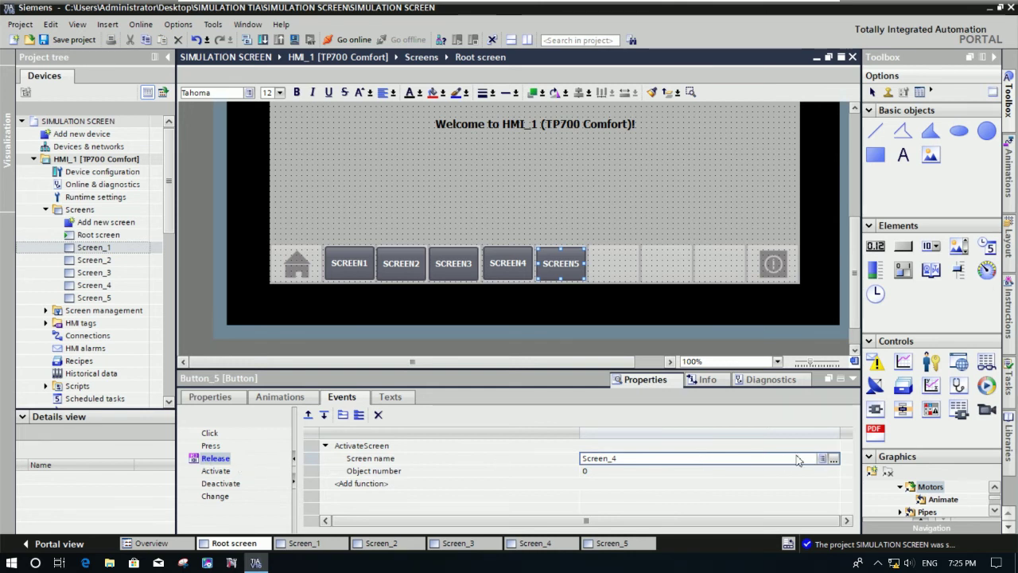
key(ctrl+a)
click(822, 458)
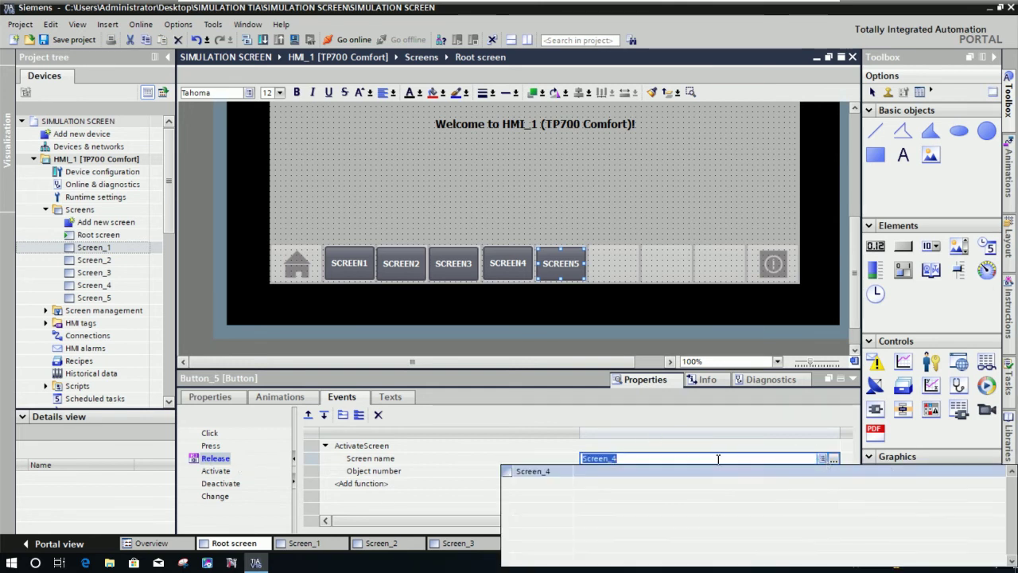
click(641, 461)
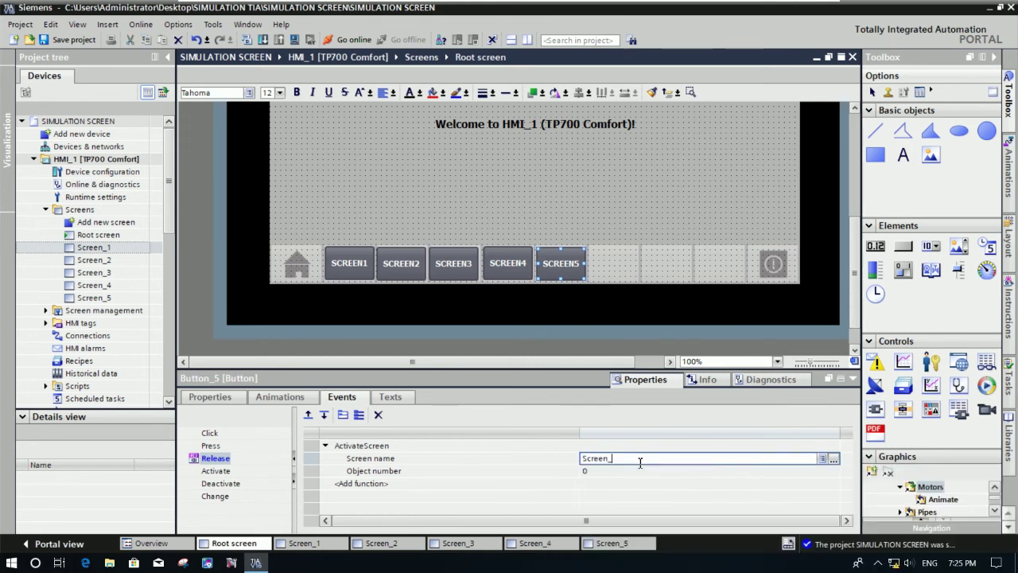
text(5)
click(533, 472)
click(607, 216)
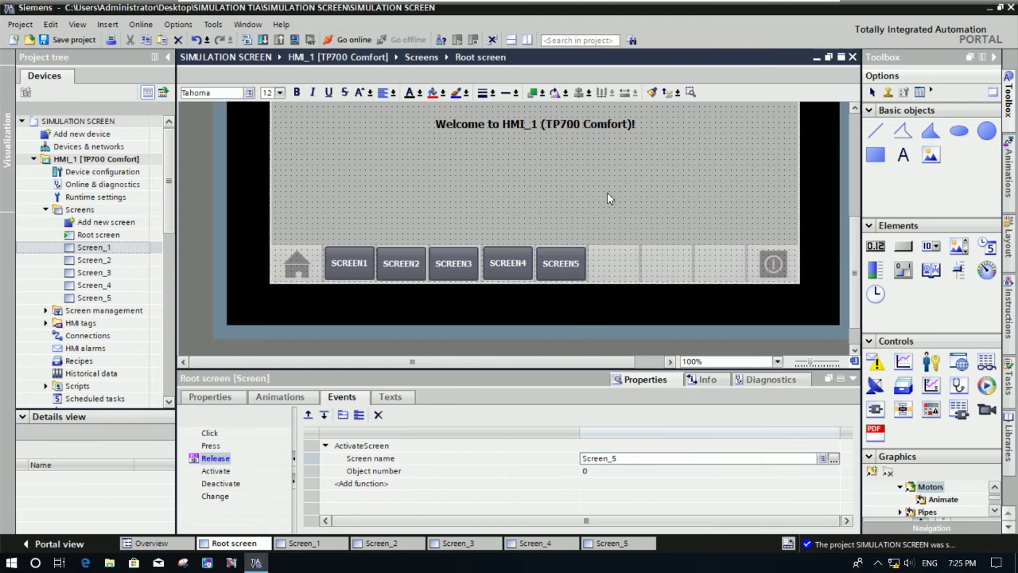
Step: Duplicate the SCREEN5 button into the next free slot and label the copy ROOT SC
drag(567, 273, 641, 277)
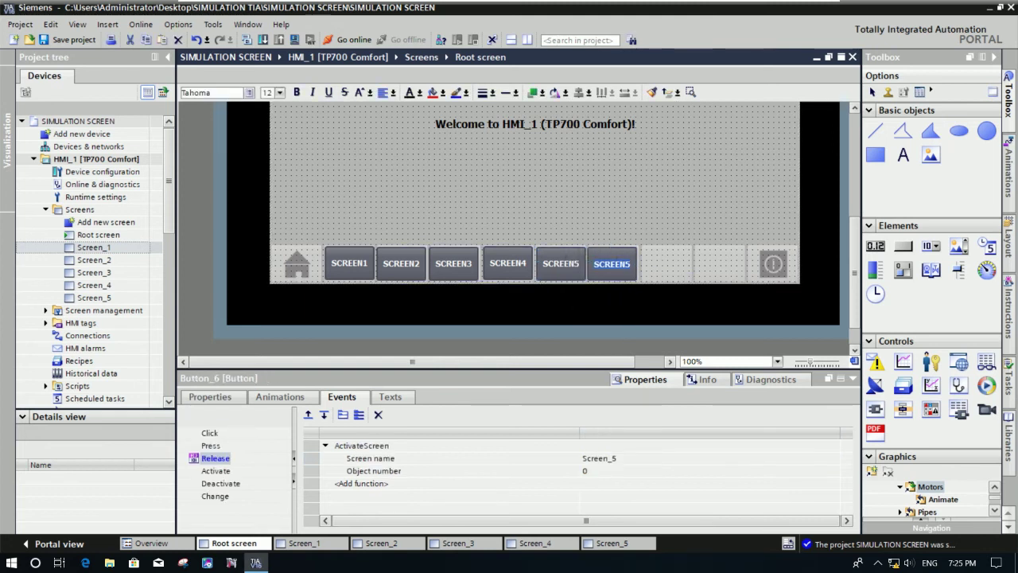
text(ROOT)
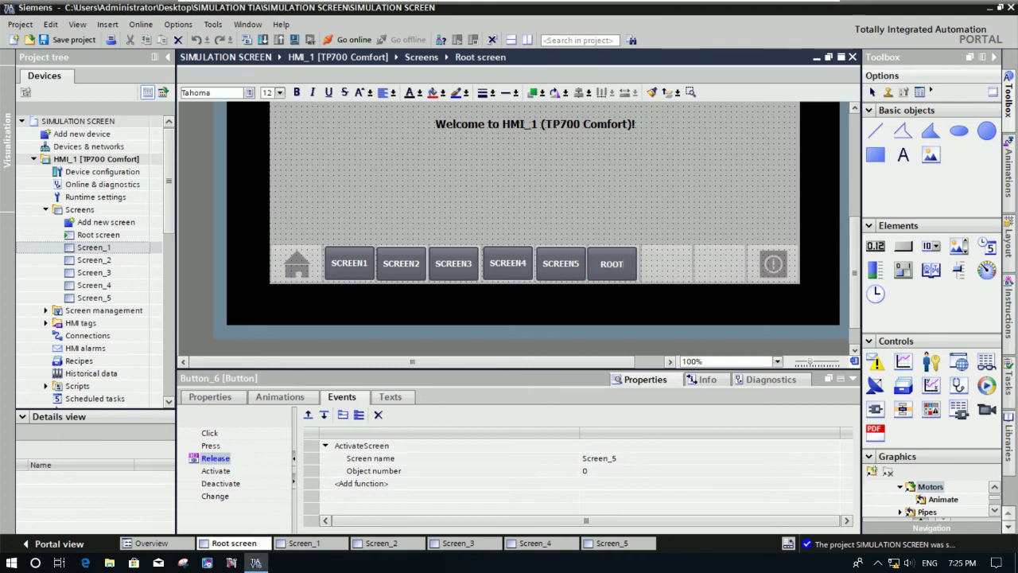
text( SC)
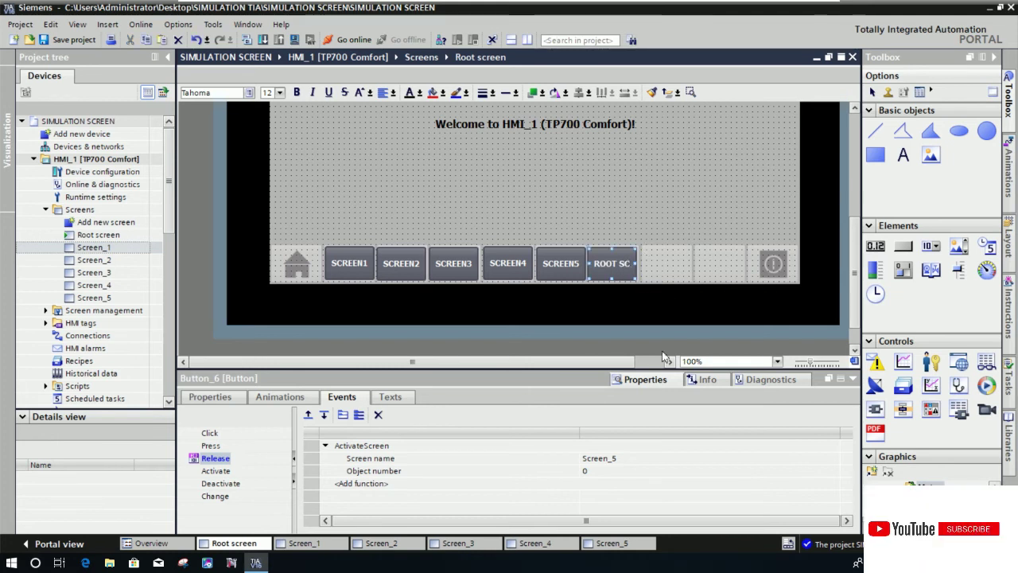
Step: Set the ActivateScreen screen name on the ROOT SC button's Release event to Root screen
click(628, 460)
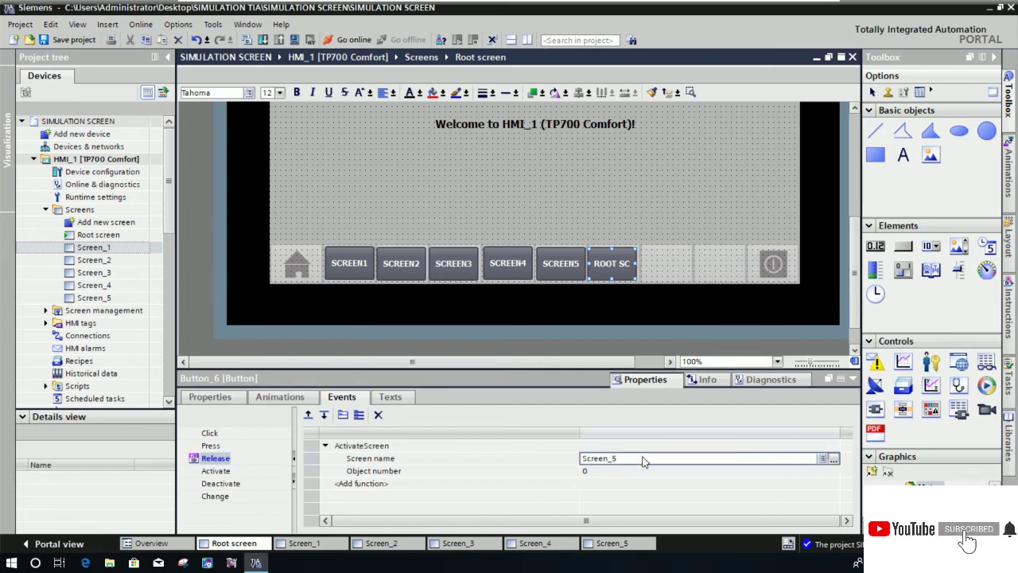
click(821, 459)
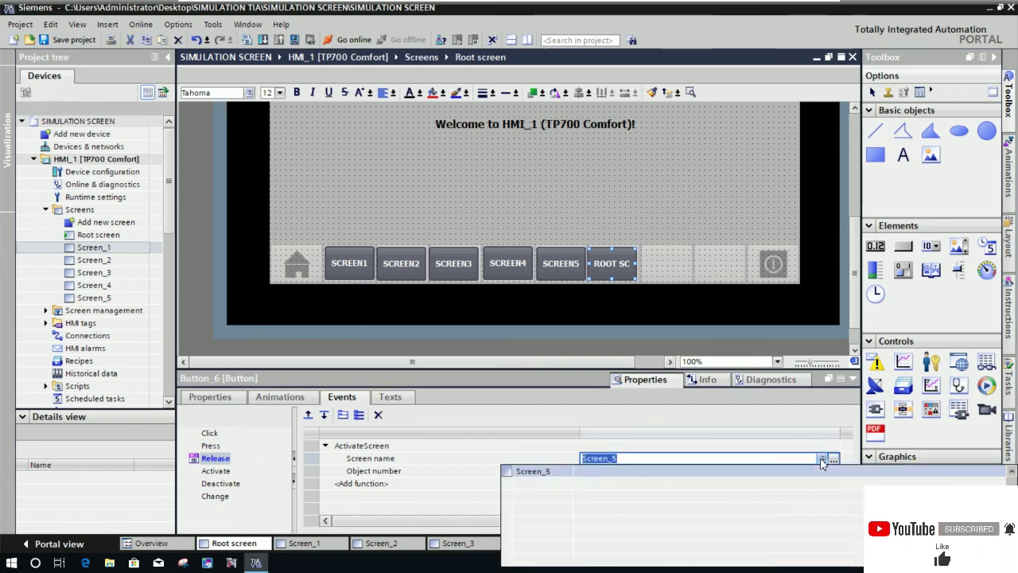
text(S)
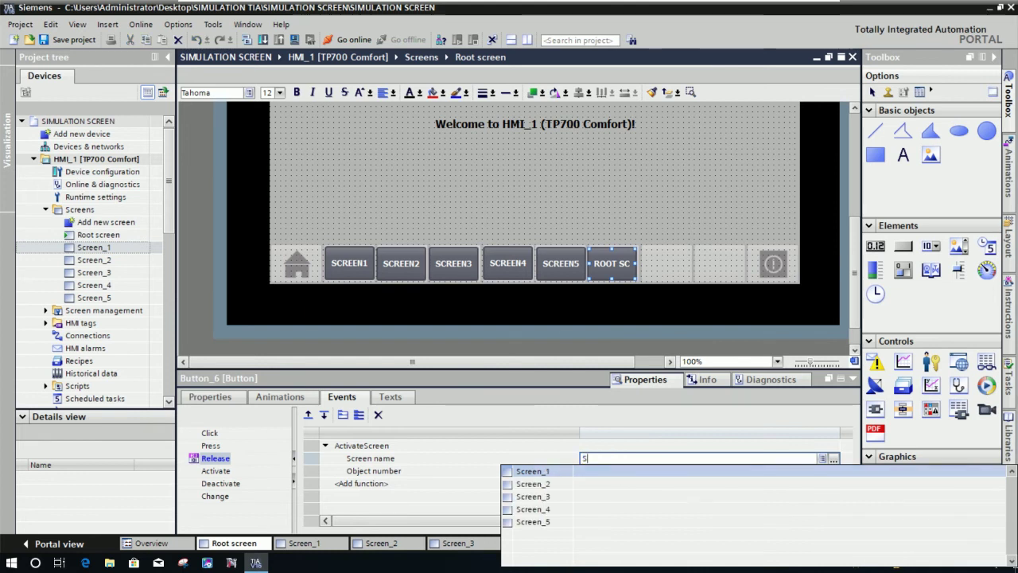
key(BackSpace)
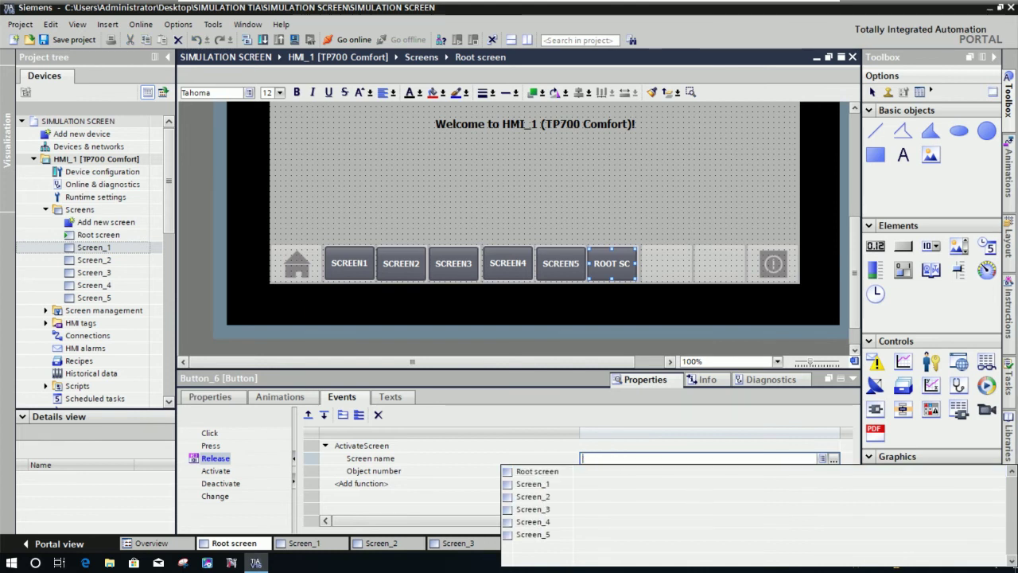
click(524, 471)
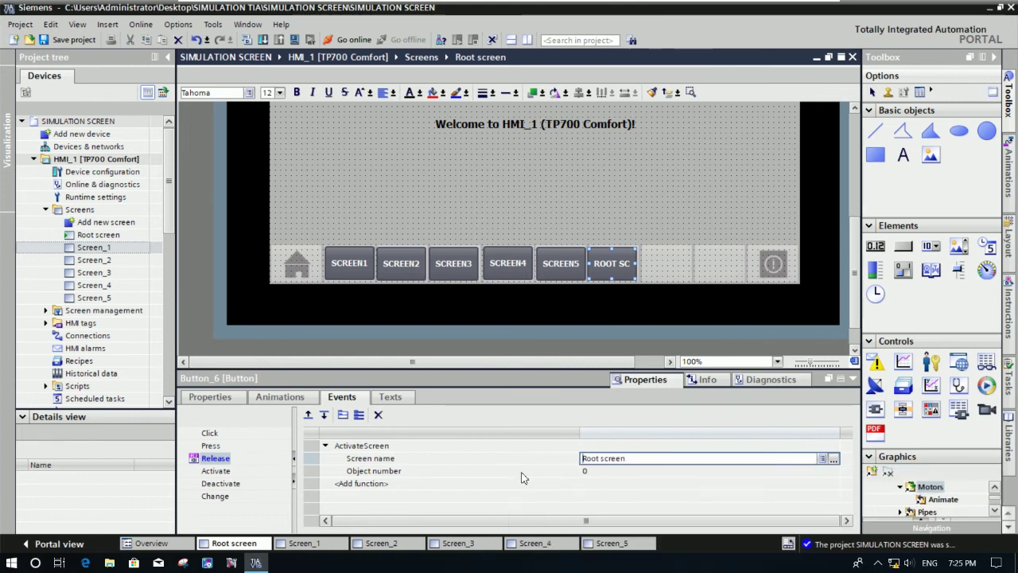
click(660, 212)
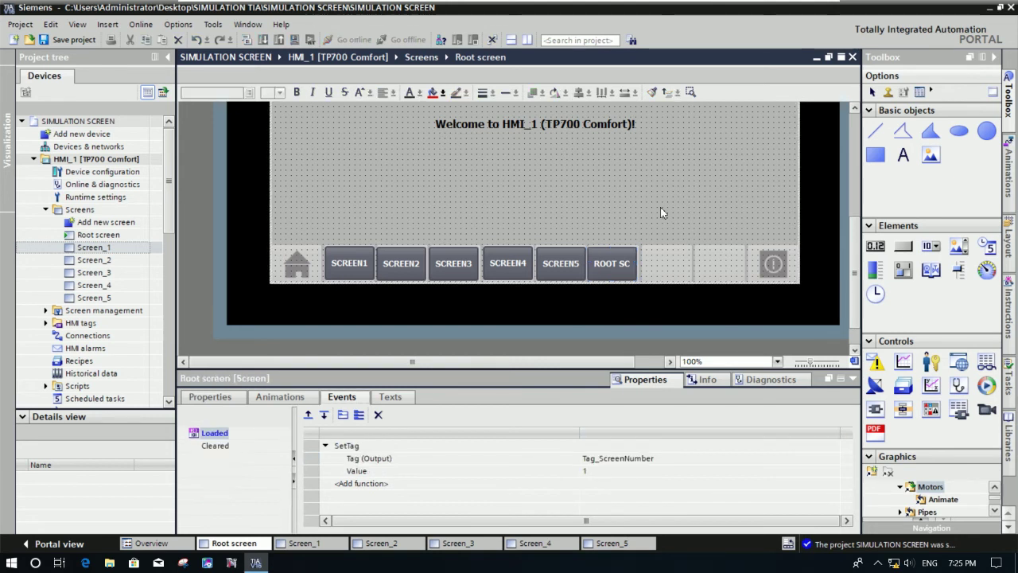
Step: Select all six navigation buttons on the Root screen, from SCREEN1 to ROOT SC, and copy them together
click(367, 270)
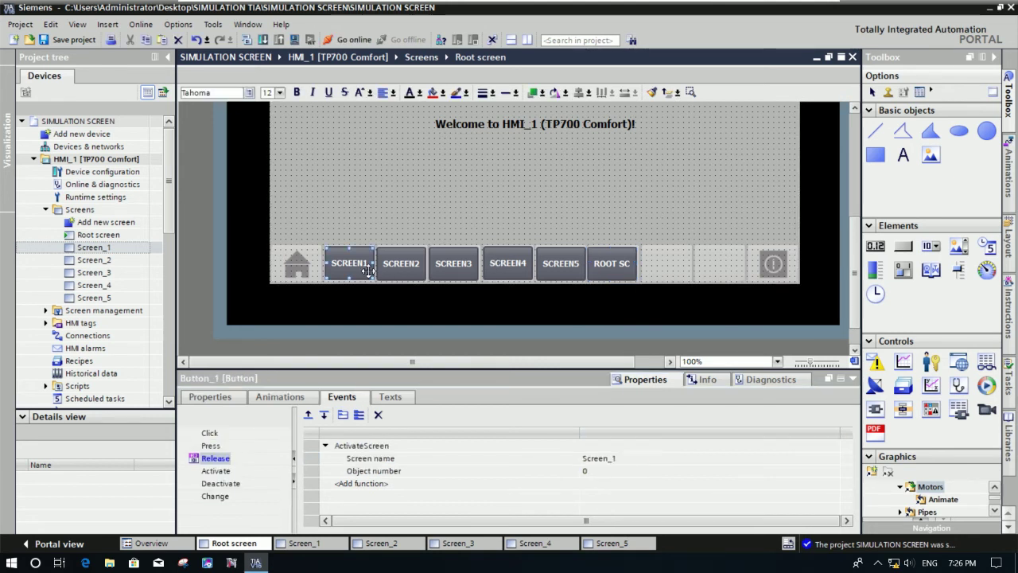
click(391, 269)
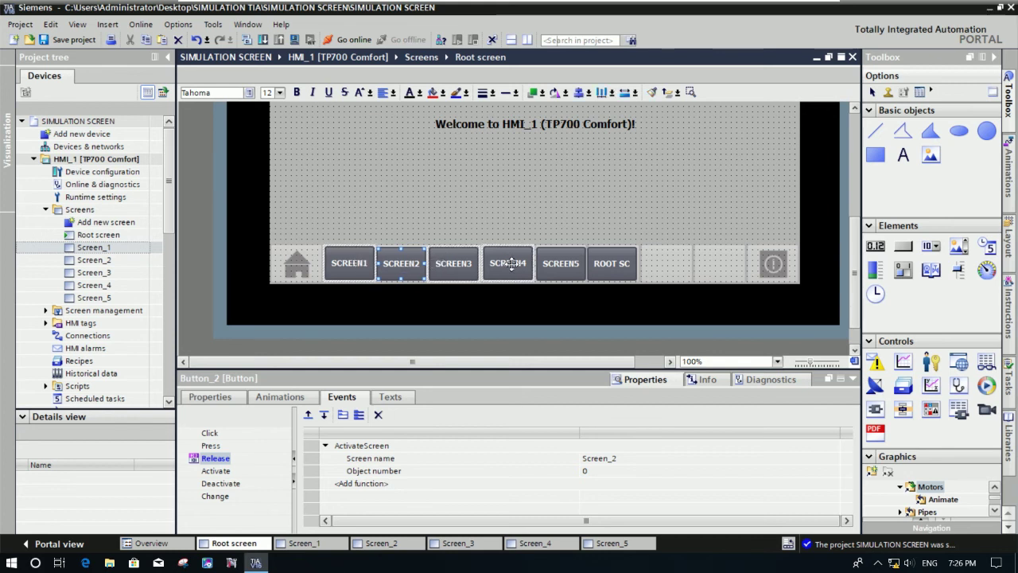
right_click(620, 268)
click(356, 268)
click(356, 268)
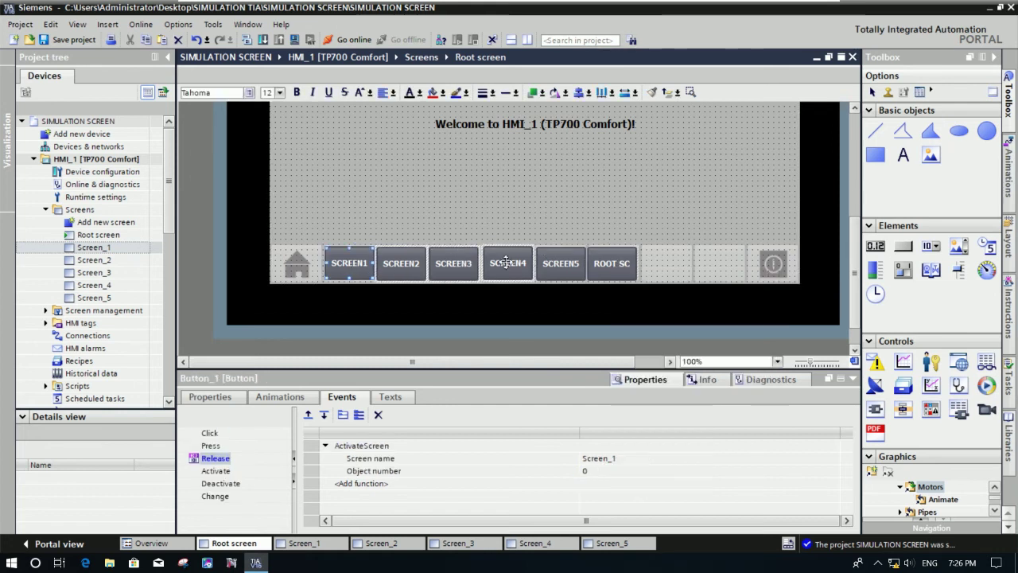
right_click(606, 271)
click(628, 290)
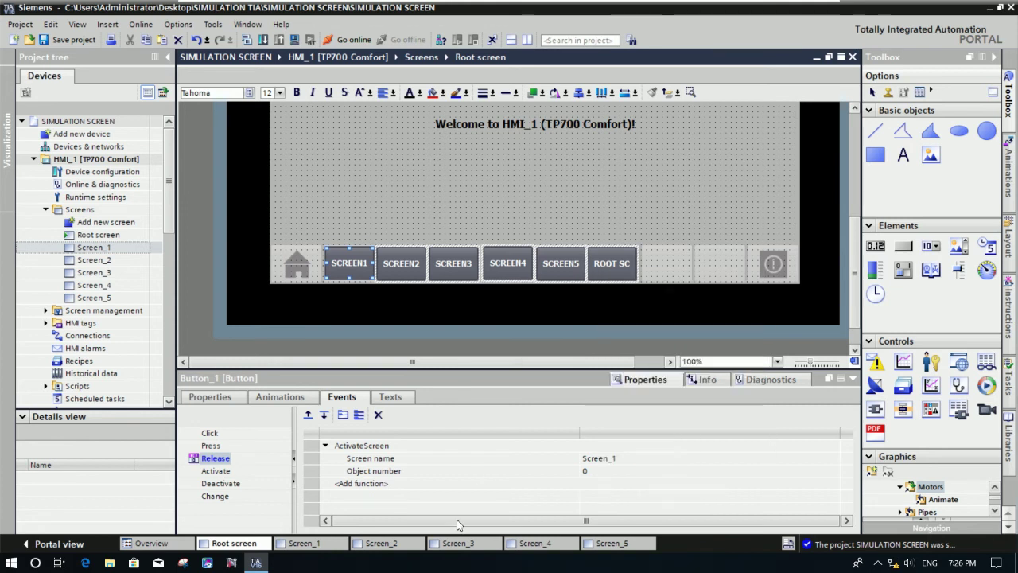
Step: Paste the six copied navigation buttons below the colored rectangles on Screen_1 and Screen_2
click(309, 547)
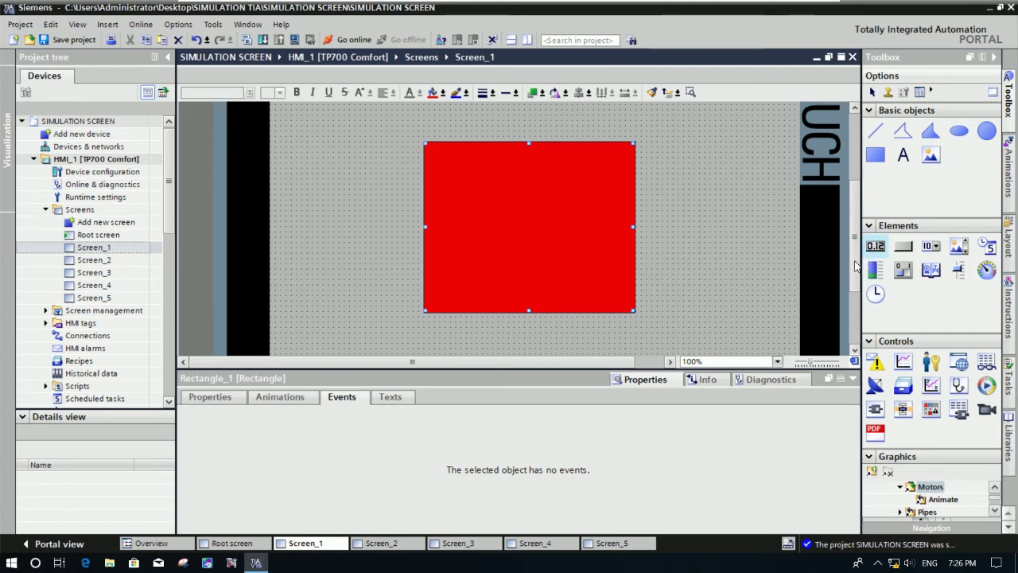
drag(855, 265, 855, 308)
key(ctrl+z)
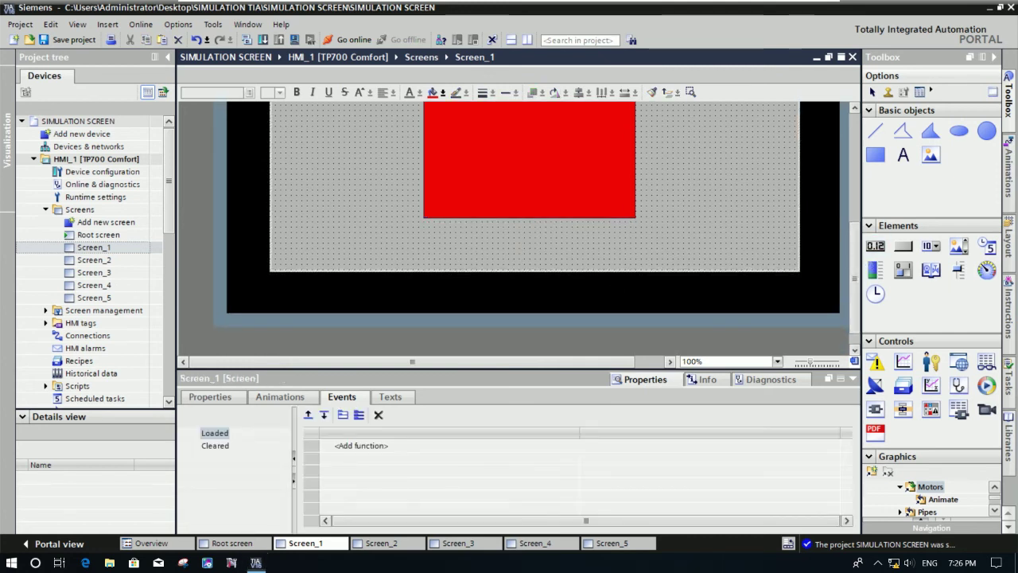
click(388, 544)
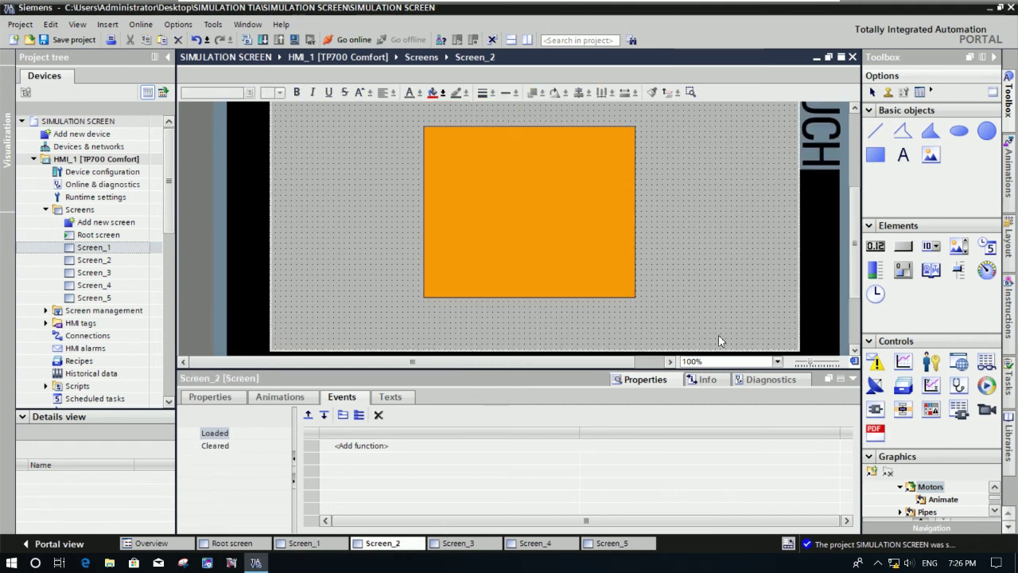
key(ctrl+v)
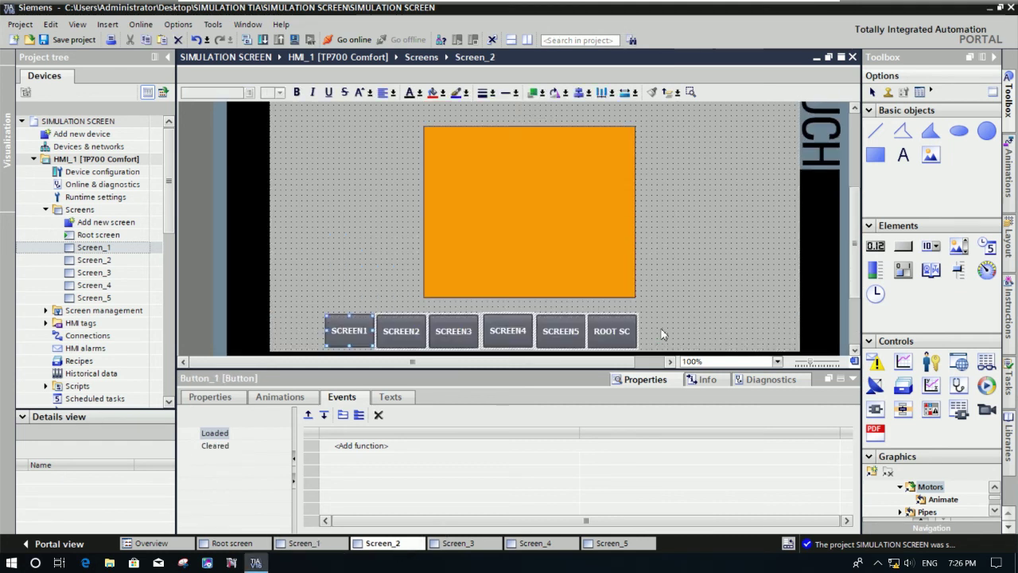
Step: Paste the six navigation buttons below the yellow rectangle on Screen_3 and the cyan rectangle on Screen_4
click(472, 547)
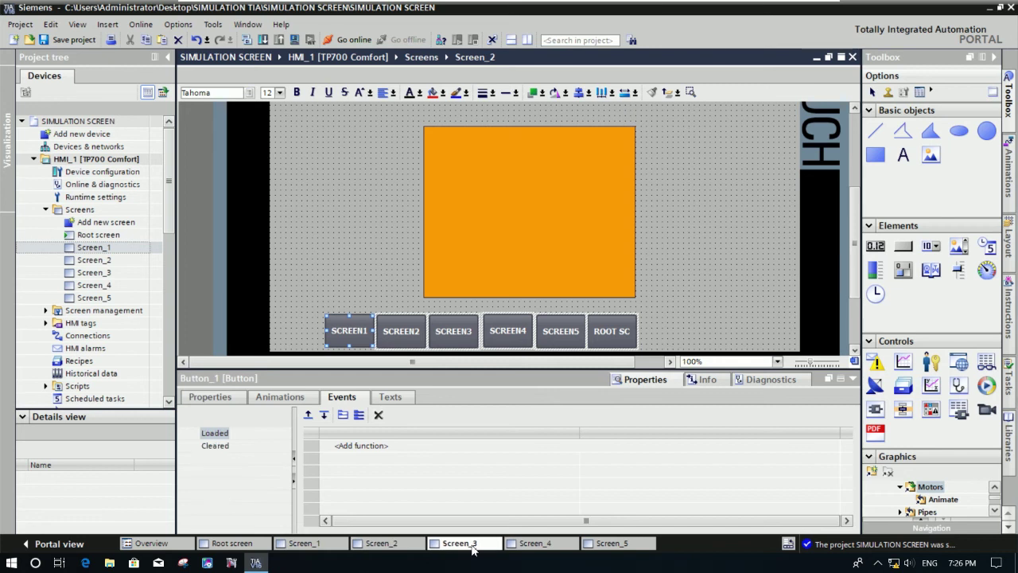
key(ctrl+v)
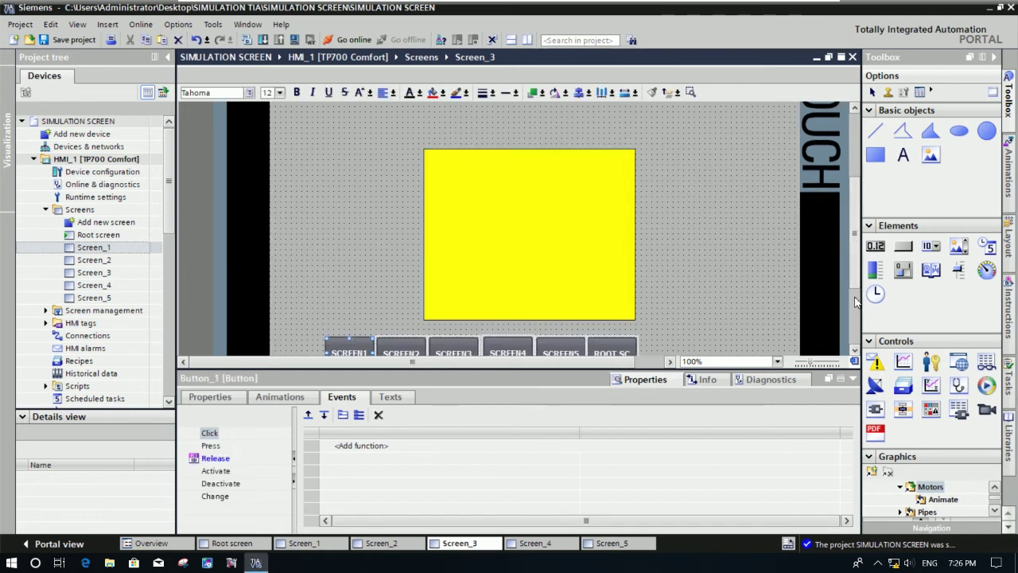
scroll(857, 298, down, 2)
click(545, 547)
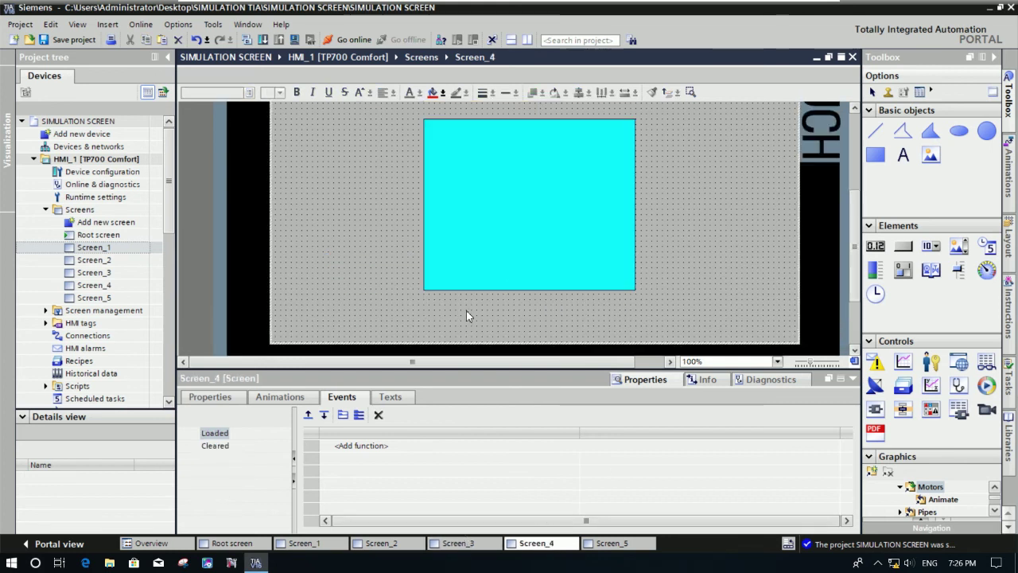
key(ctrl+v)
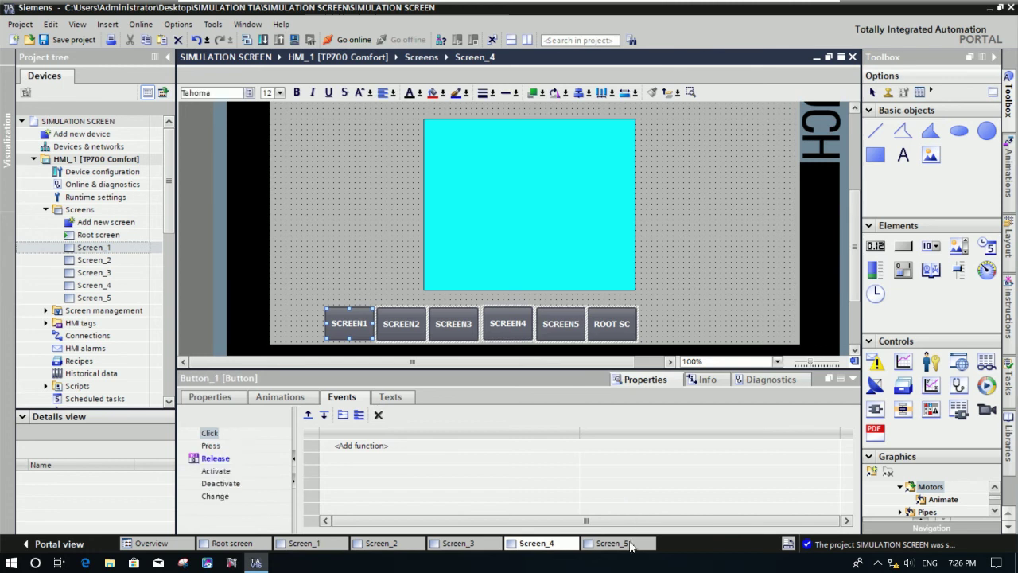
Step: Paste the six navigation buttons below the green rectangle on Screen_5
click(628, 545)
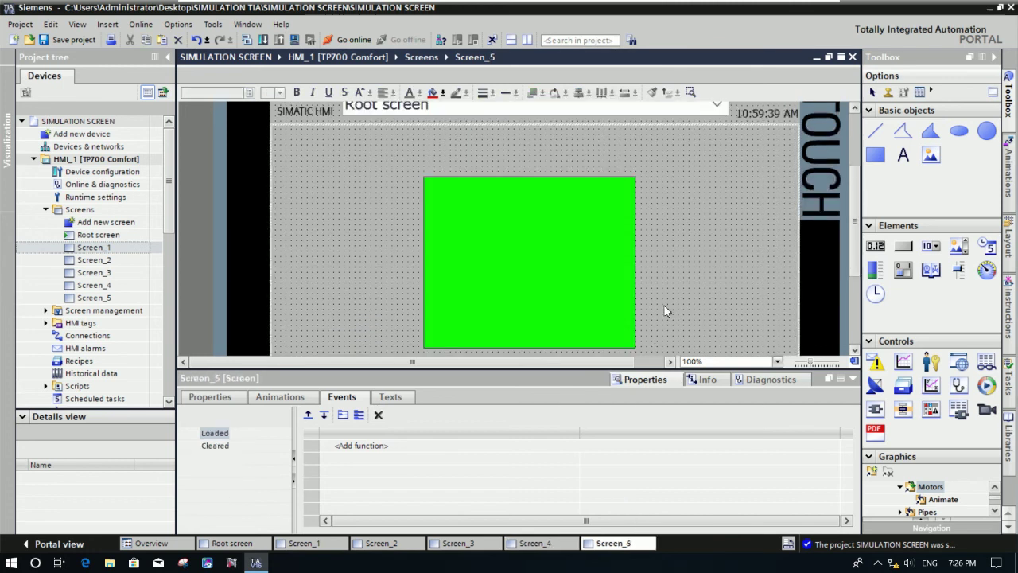
scroll(856, 251, down, 3)
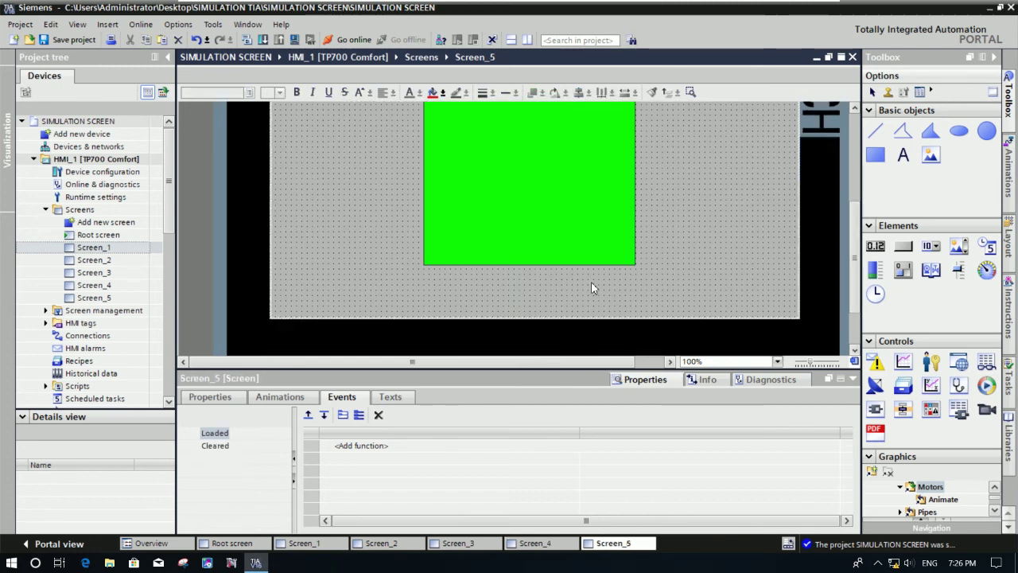
key(ctrl+v)
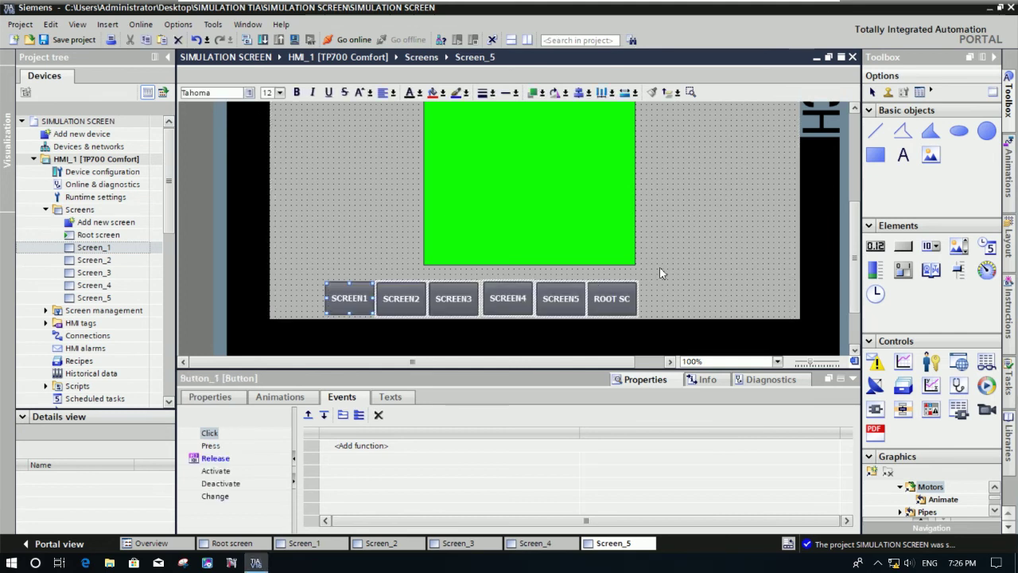
click(659, 271)
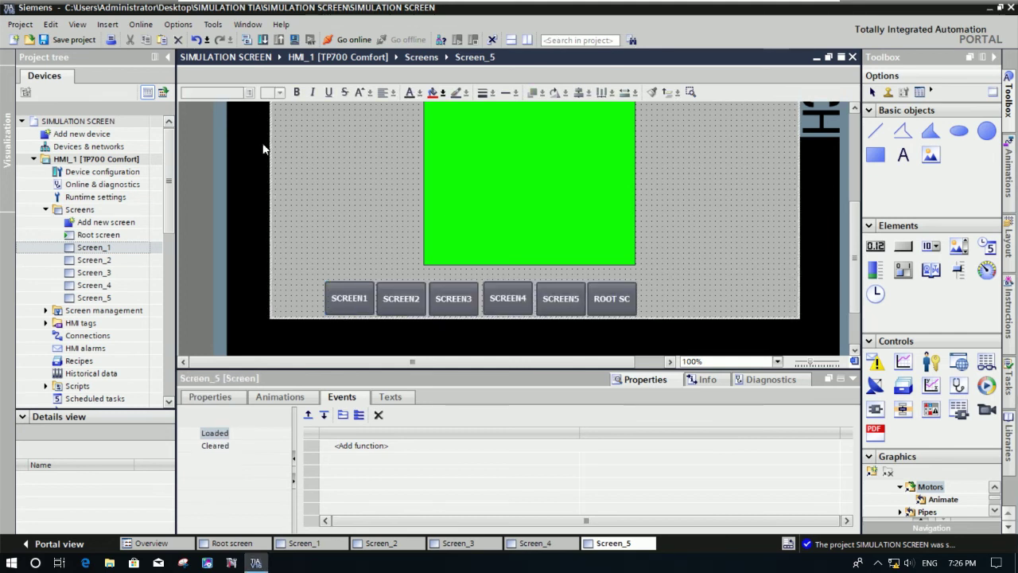
Step: Save the project, start the HMI simulation and move the runtime window toward the middle of the display
click(62, 43)
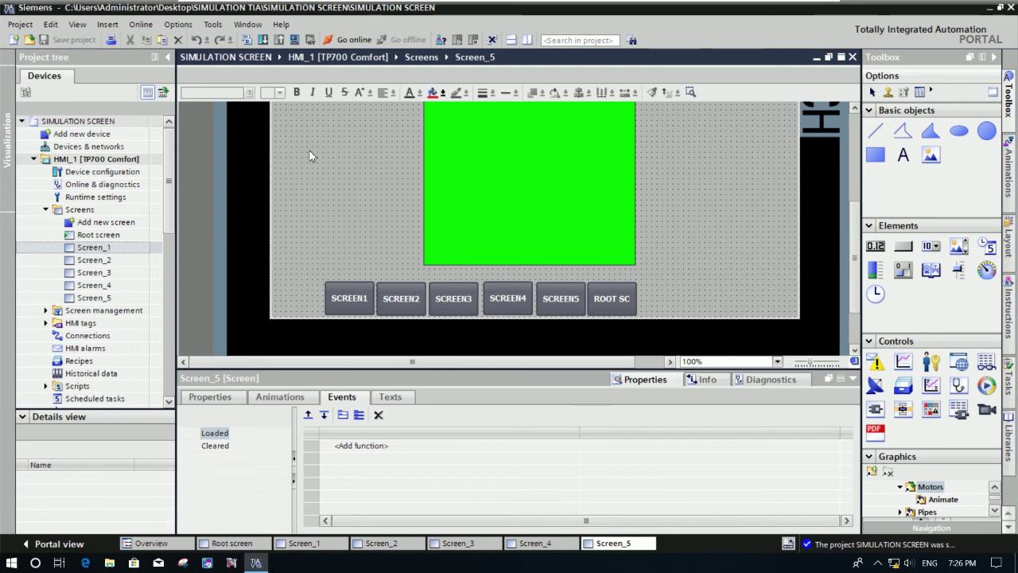
click(294, 40)
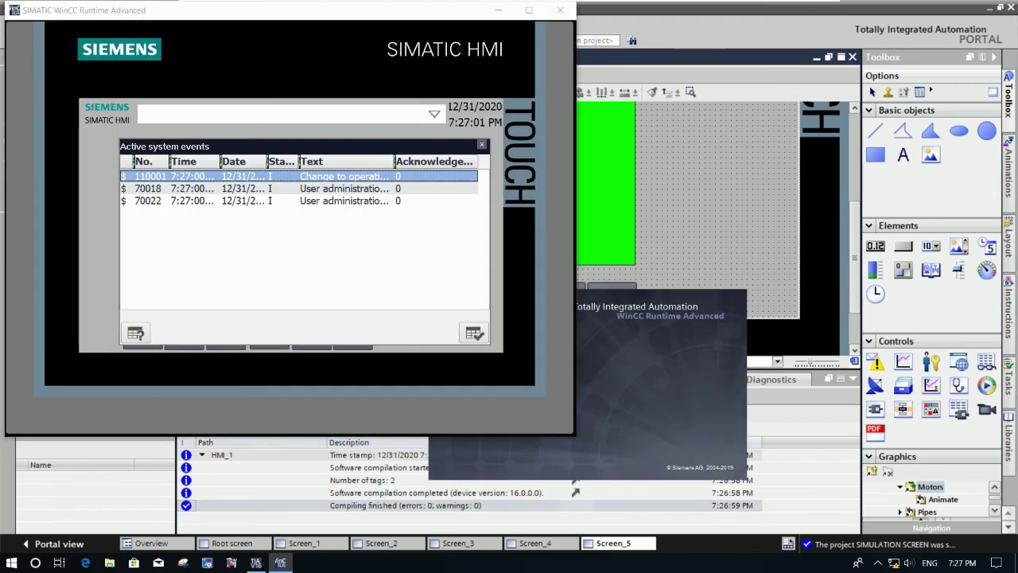
drag(393, 14, 602, 42)
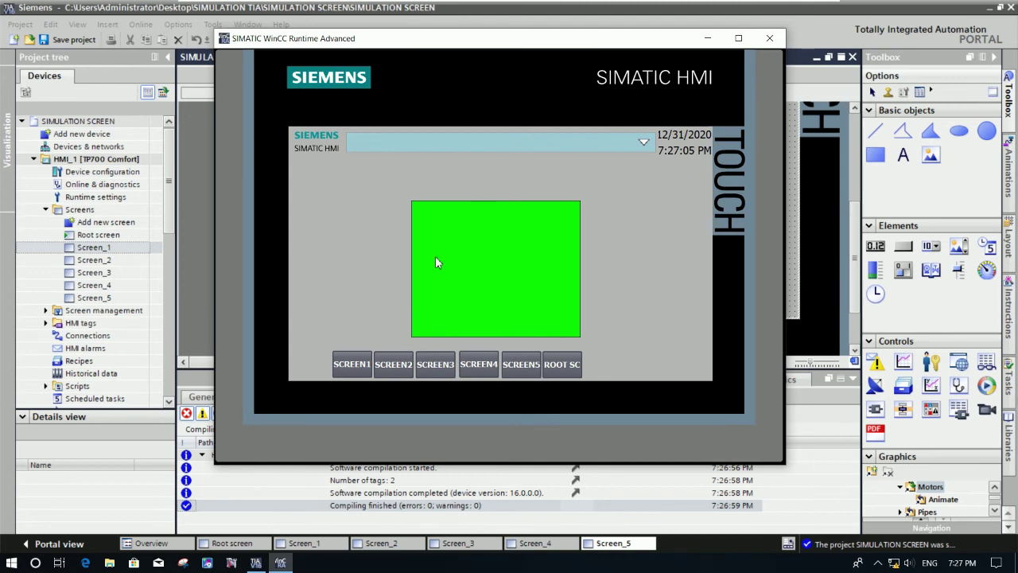
Step: Test the SCREEN1 to SCREEN5 and ROOT SC buttons in the simulation by switching repeatedly between the screens, ending on the Root screen
click(364, 369)
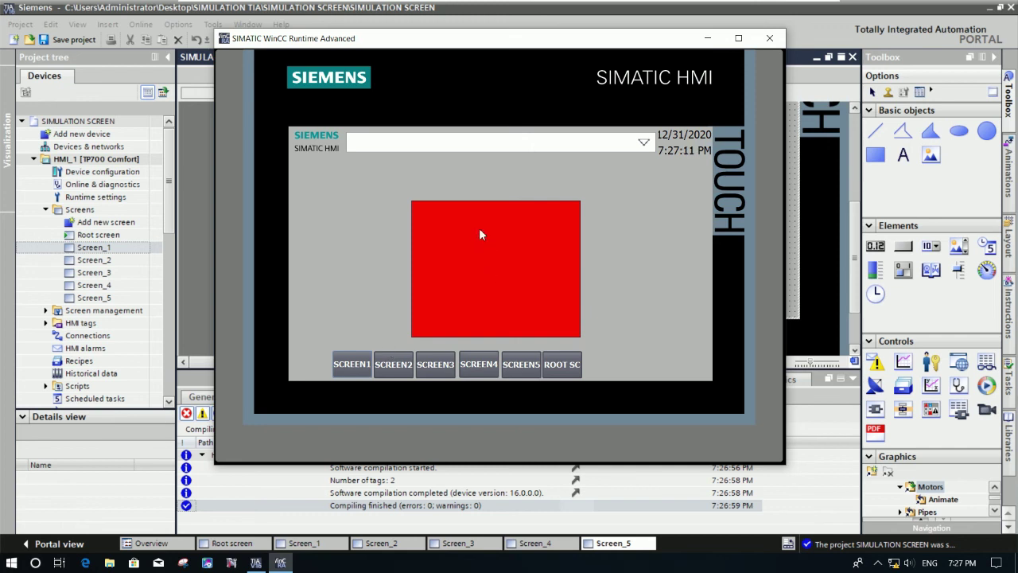
click(576, 372)
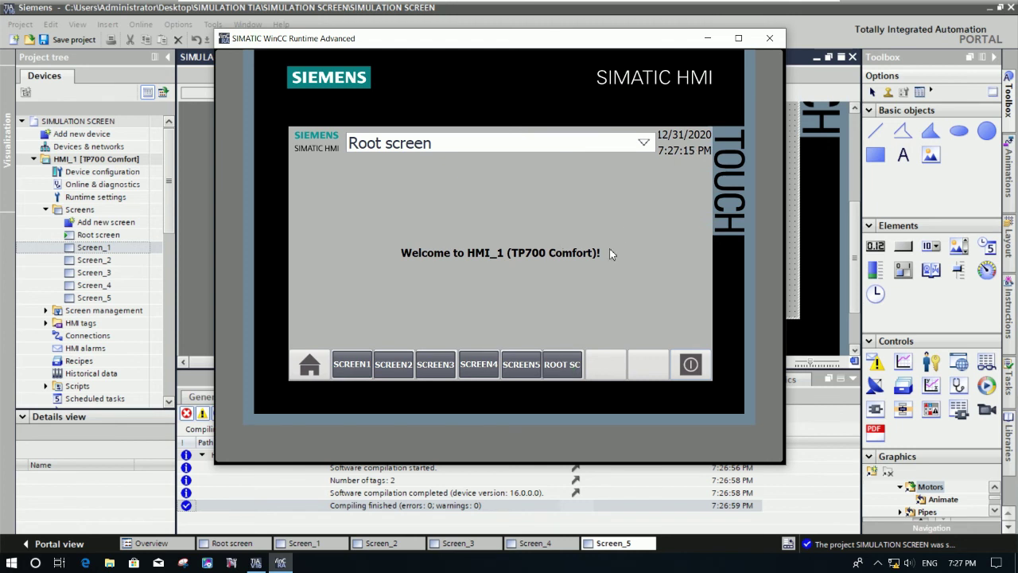
click(523, 371)
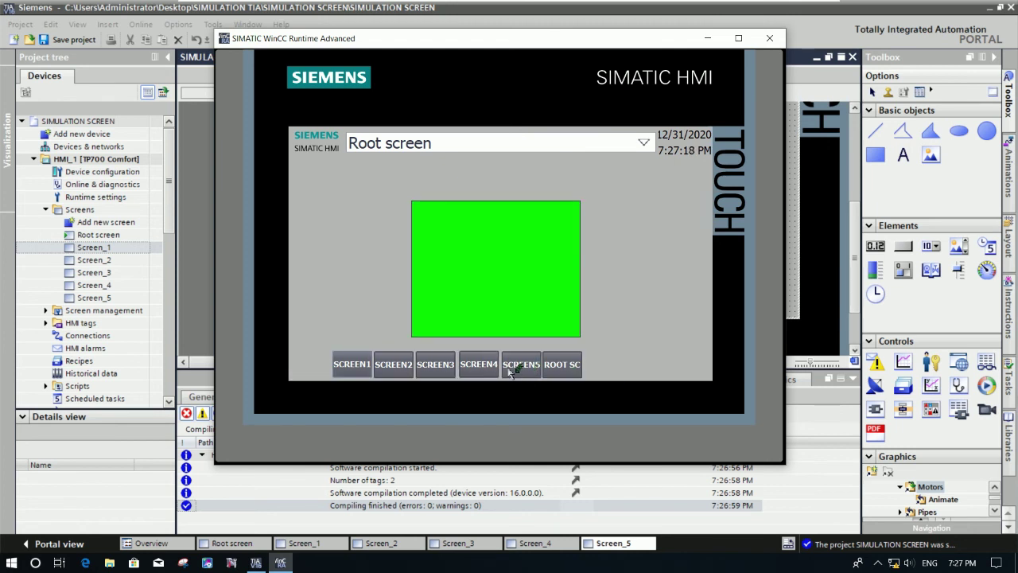
click(482, 370)
click(440, 368)
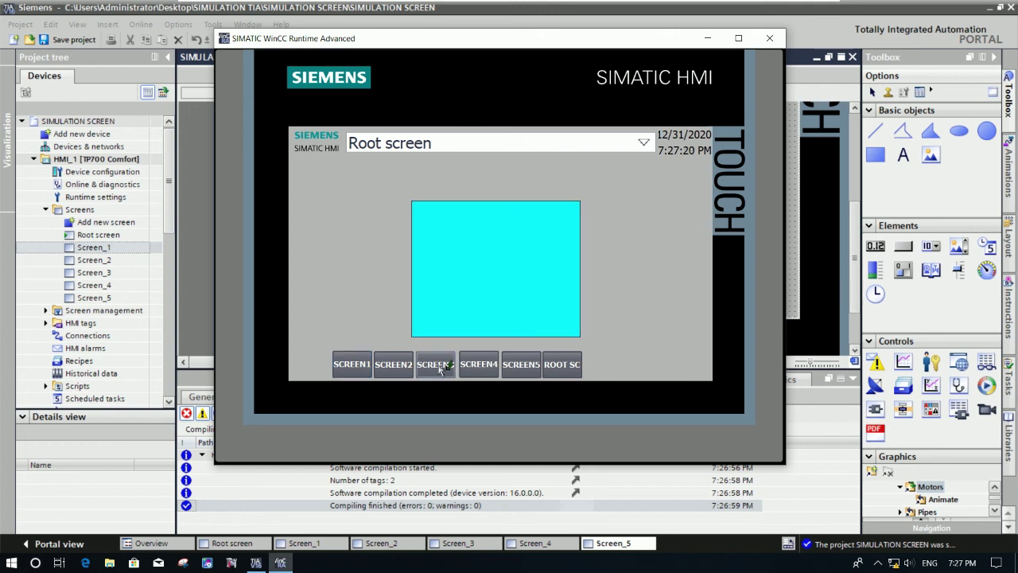
click(394, 368)
click(357, 368)
click(576, 366)
click(529, 370)
click(487, 371)
click(445, 370)
click(394, 367)
click(352, 366)
click(405, 370)
click(435, 369)
click(521, 367)
click(554, 367)
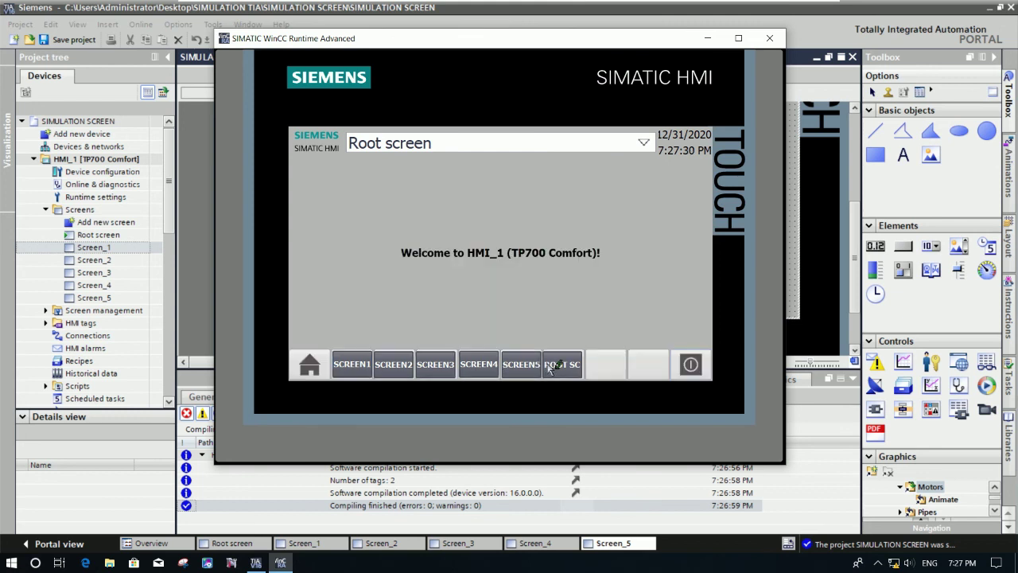
click(497, 365)
click(453, 365)
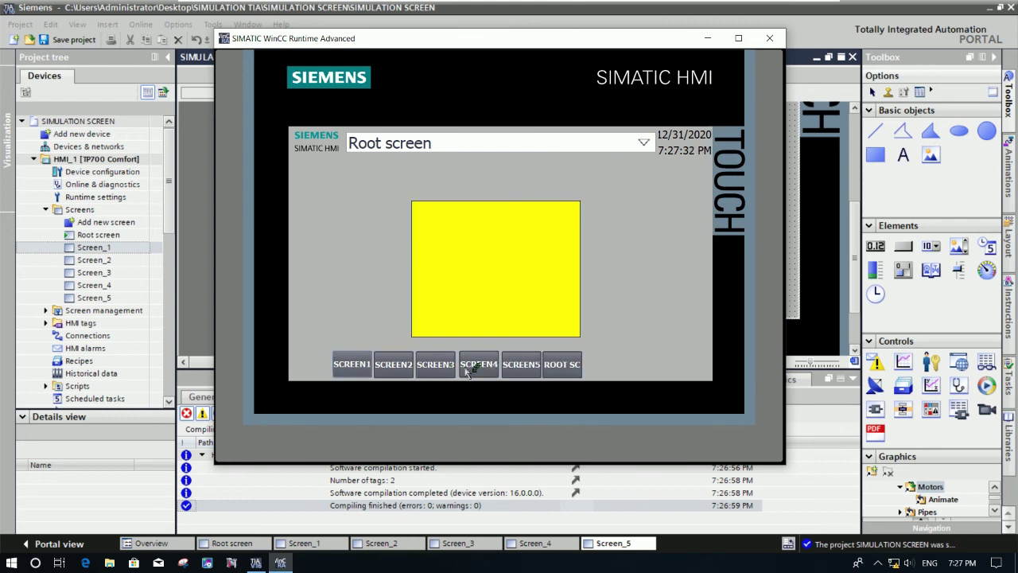
click(563, 364)
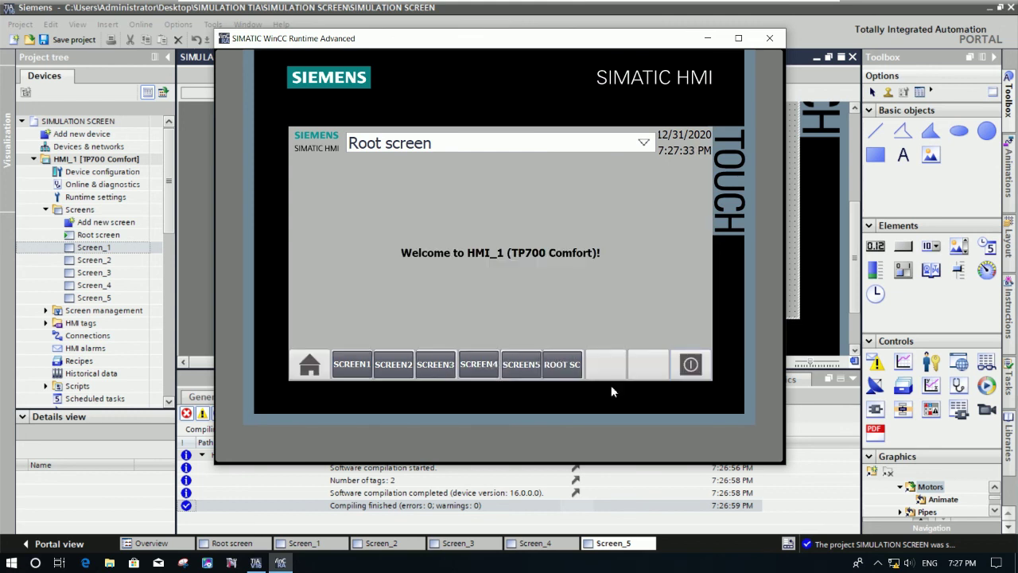
Step: Exit the runtime from the Root screen and start the HMI simulation again
click(693, 369)
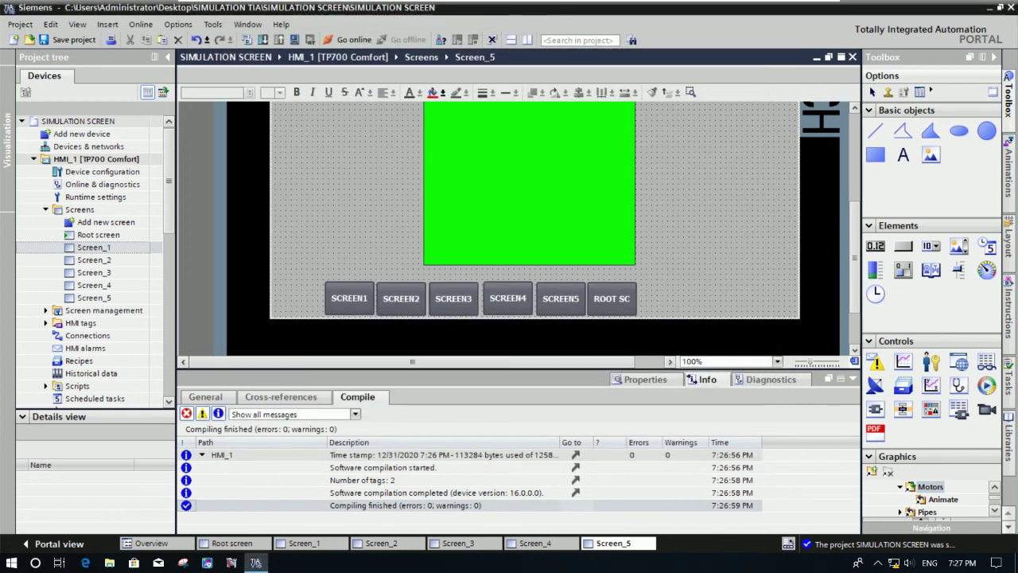
scroll(854, 286, up, 1)
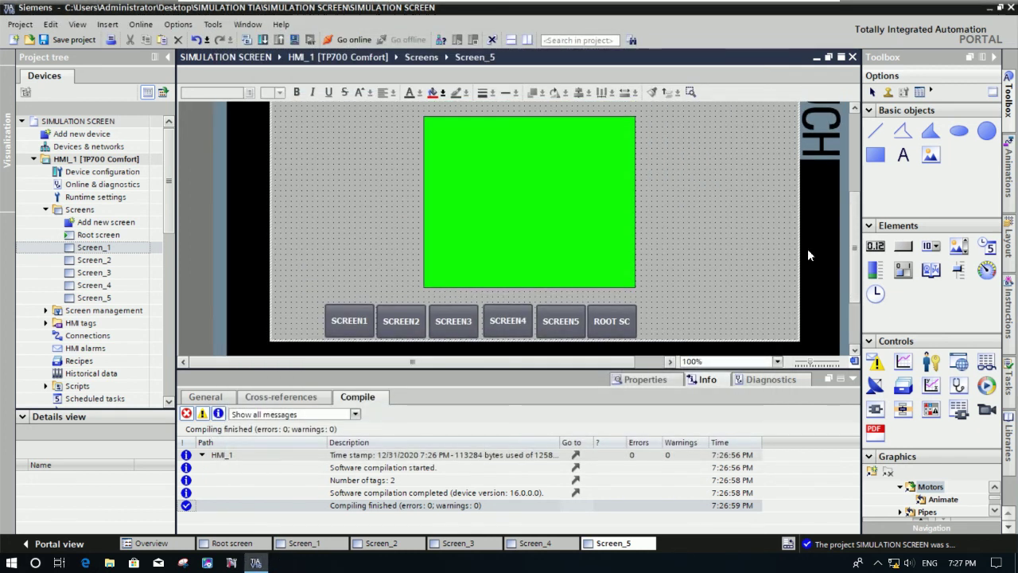
click(294, 40)
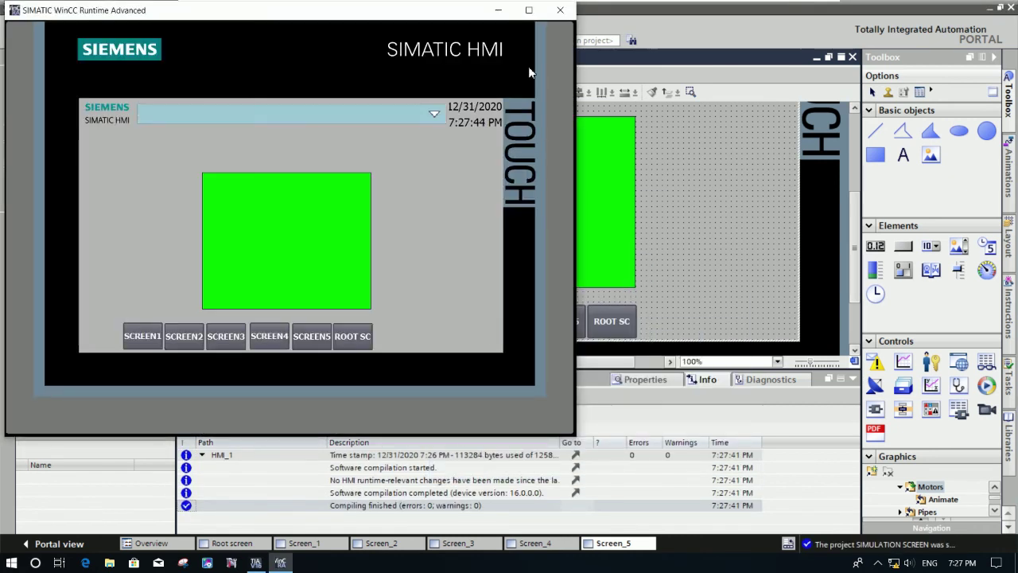
Step: Move the runtime window toward the middle of the display and test the buttons from ROOT SC through SCREEN5 down to SCREEN1
drag(454, 14, 638, 80)
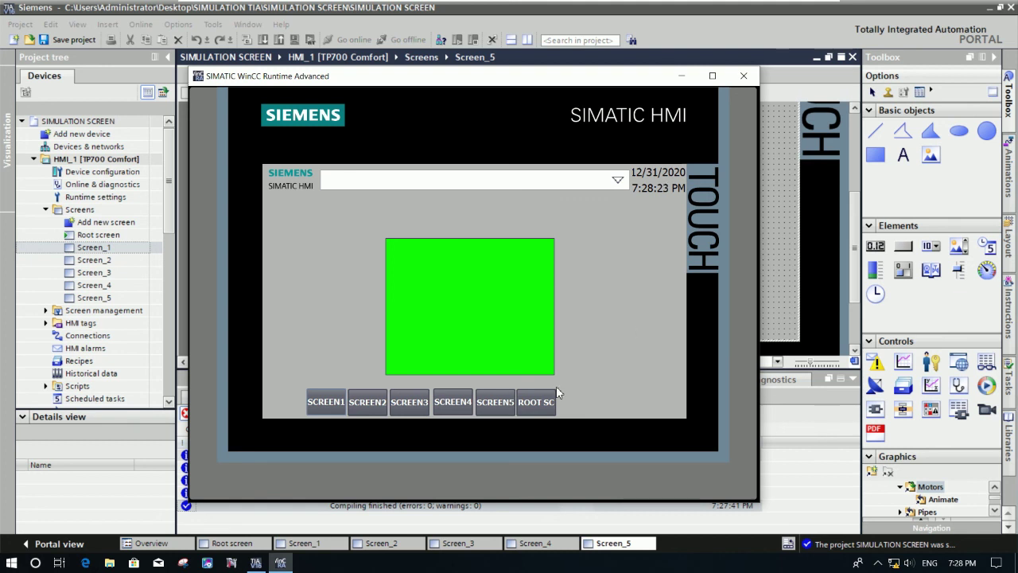
click(529, 404)
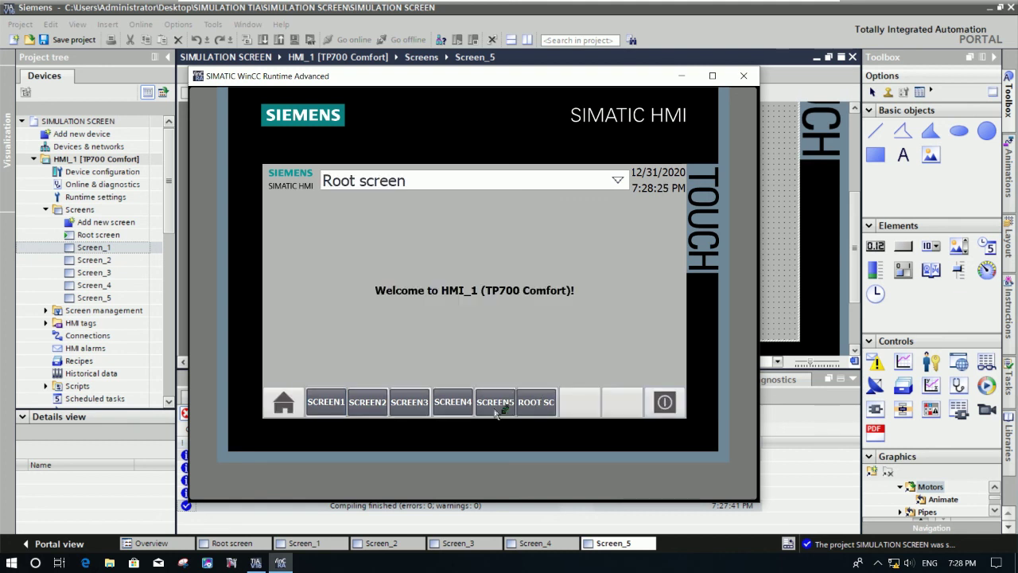
click(478, 409)
click(460, 407)
click(404, 406)
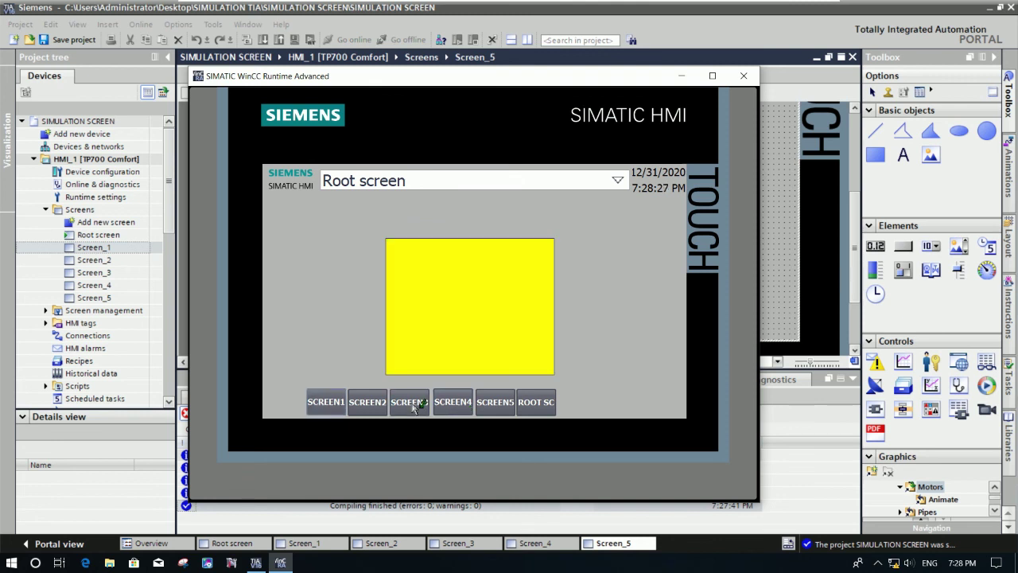
click(377, 404)
click(340, 401)
Step: Test the simulated screen changes in ascending order from SCREEN2 to SCREEN5 and ROOT SC, and back down from SCREEN5 to SCREEN1
click(367, 404)
click(409, 406)
click(458, 408)
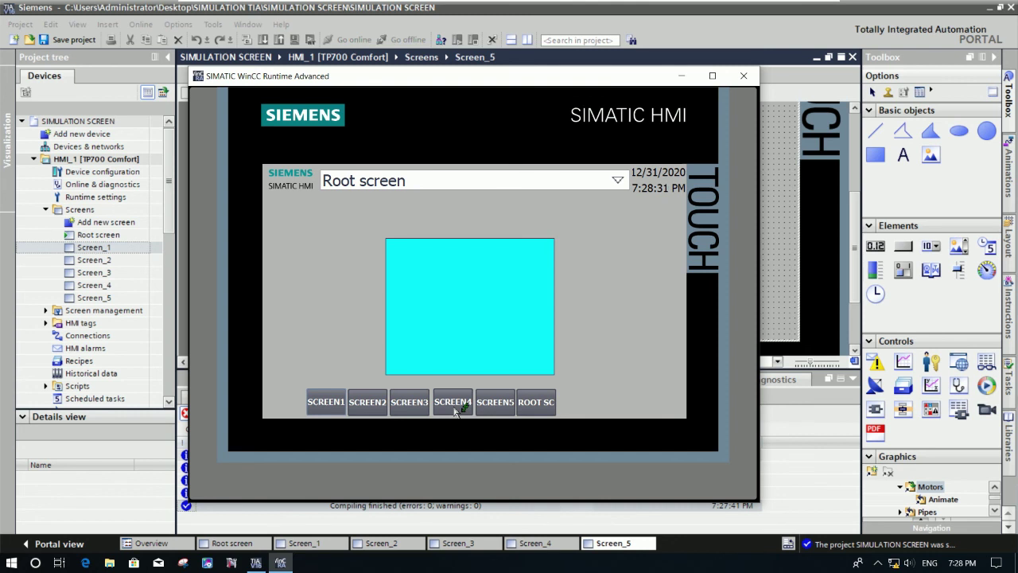
click(500, 408)
click(544, 405)
click(510, 413)
click(464, 409)
click(425, 409)
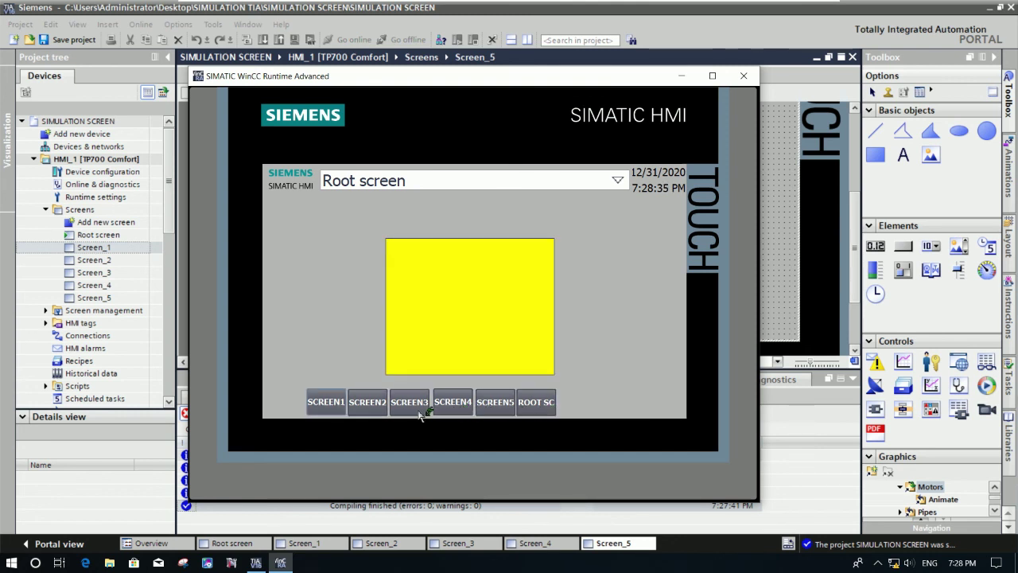
click(369, 412)
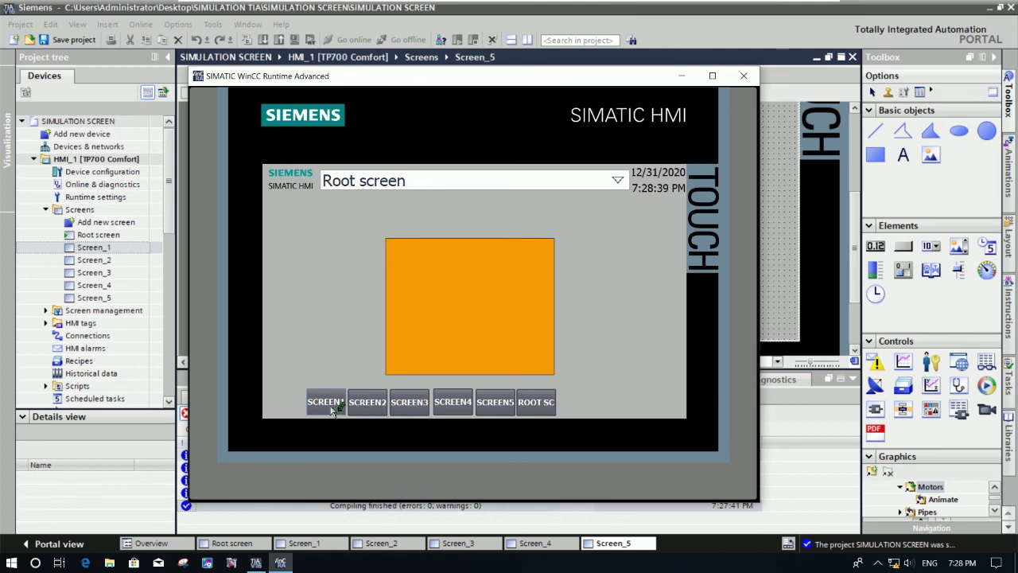
click(332, 410)
Step: Repeat the navigation test from SCREEN2 up to ROOT SC and back through SCREEN5 to SCREEN1, ending on the red screen
click(373, 406)
click(406, 406)
click(468, 408)
click(491, 411)
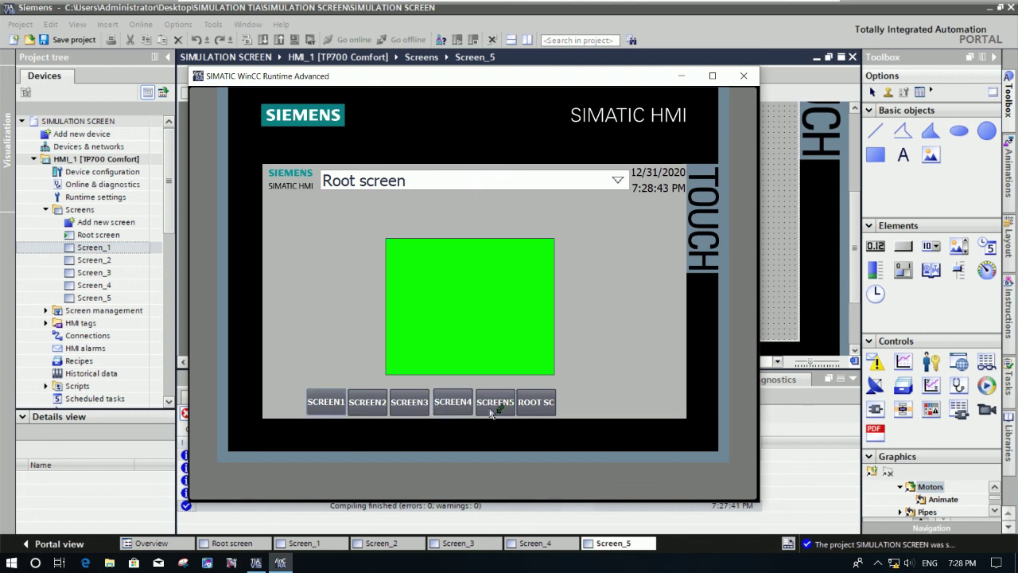
click(550, 406)
click(512, 411)
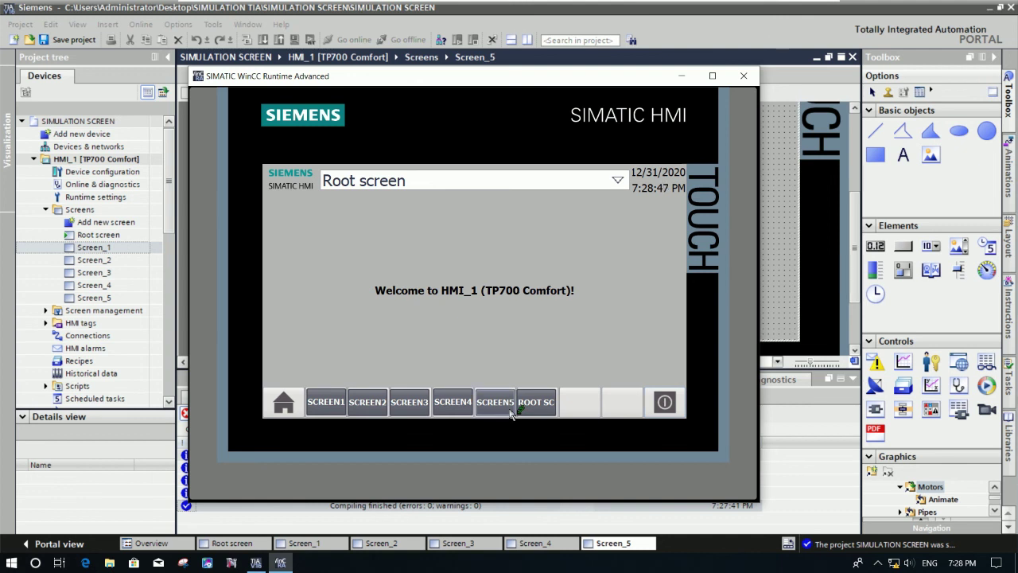
click(464, 410)
click(422, 407)
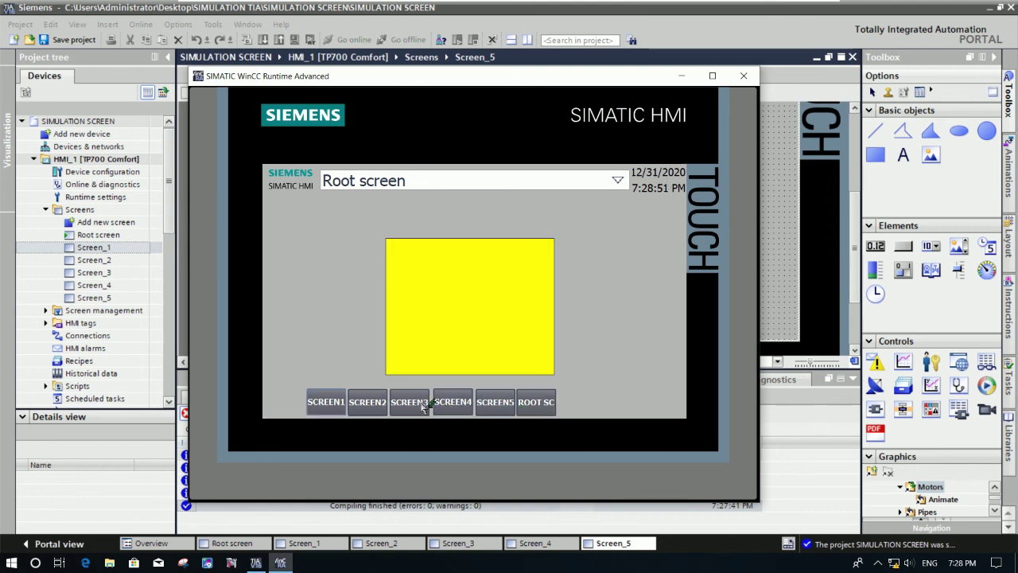
click(383, 408)
click(328, 406)
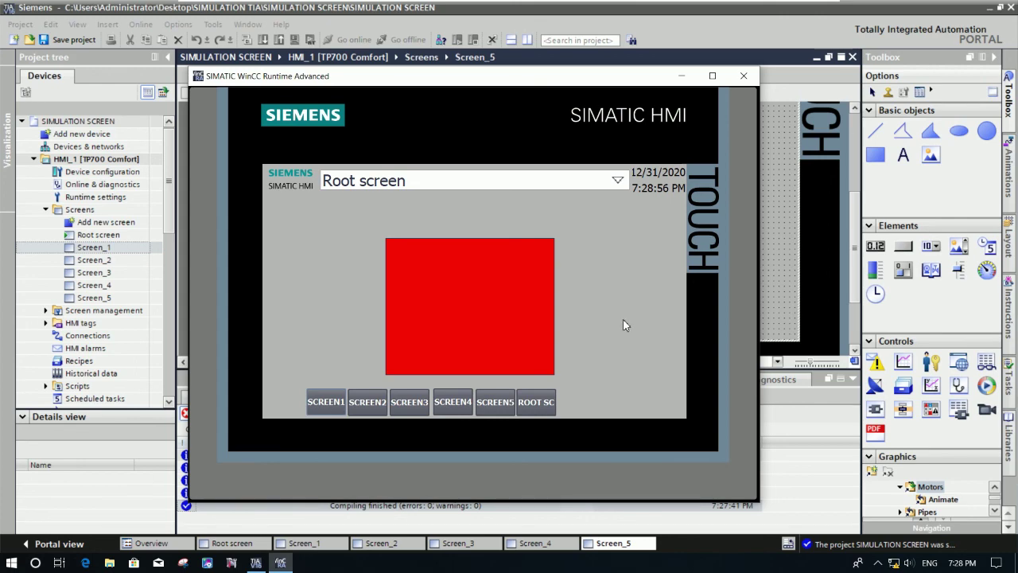
mouse_move(784, 4)
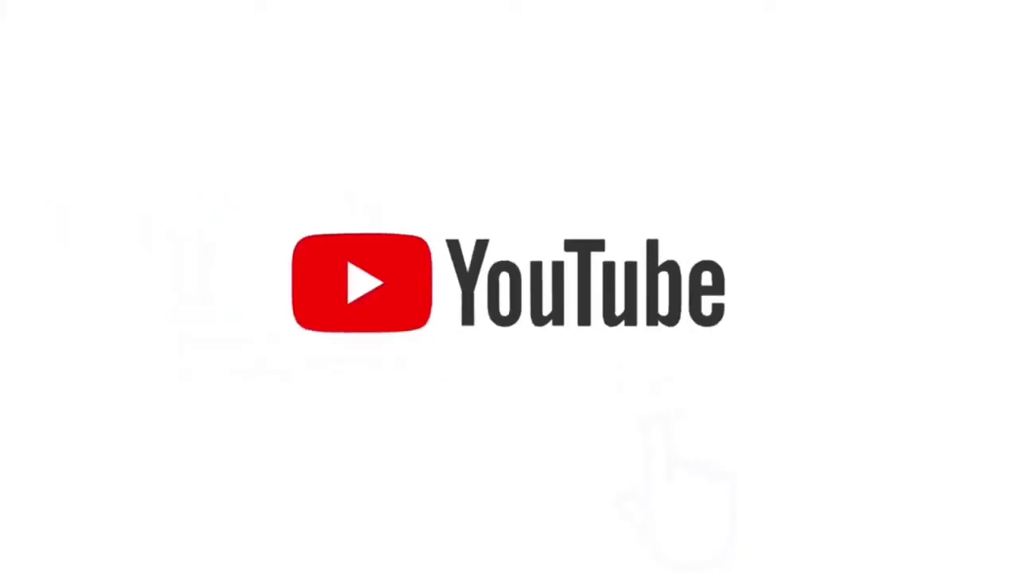